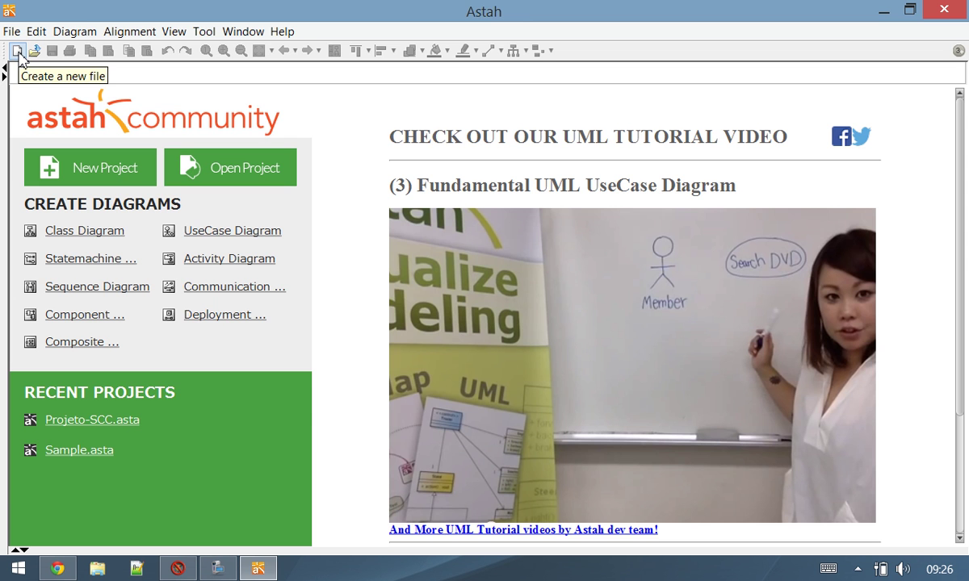
Create a new project and start saving it to a file, with the desktop (Área de Trabalho) as the destination
{"action": "left_click", "coordinate": [18, 52]}
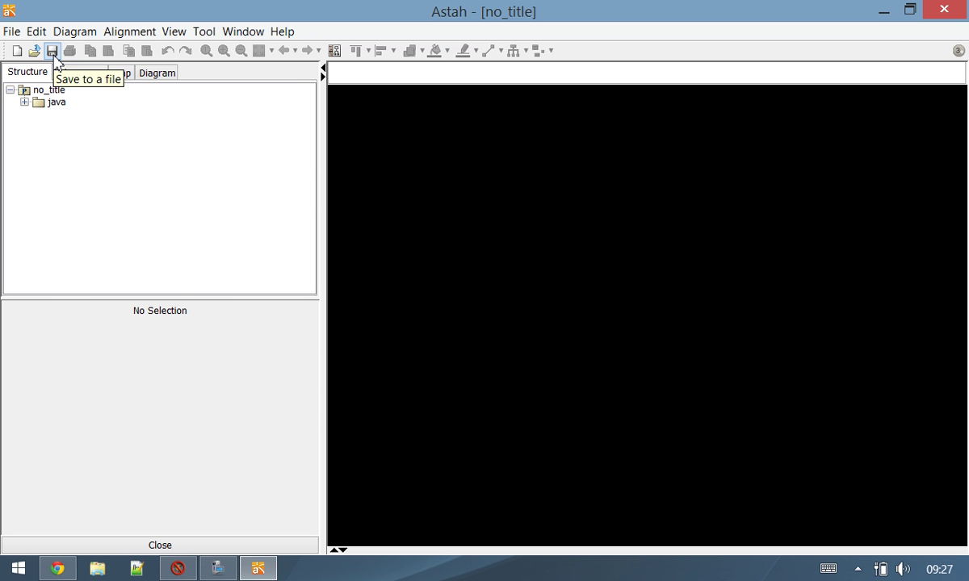
{"action": "left_click", "coordinate": [53, 53]}
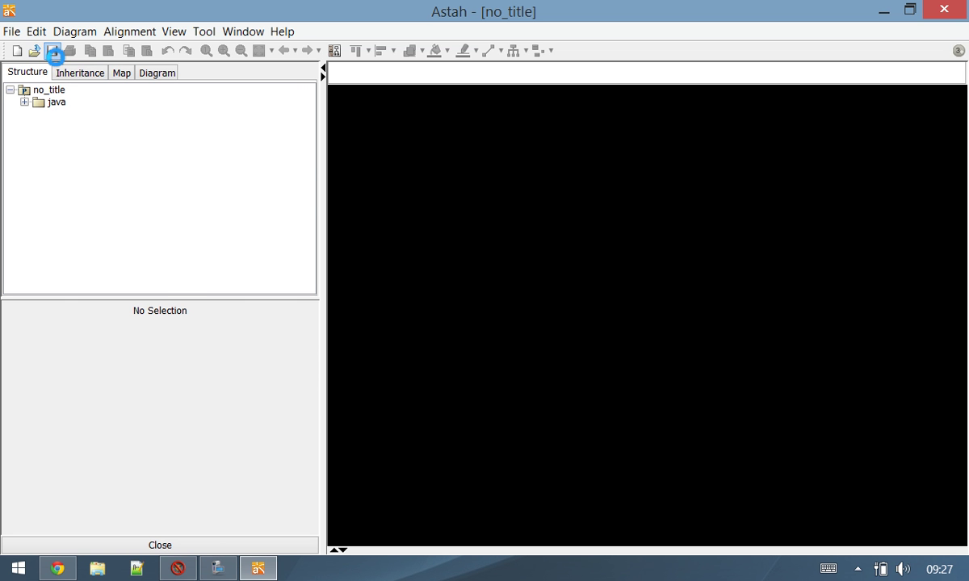
{"action": "left_click", "coordinate": [217, 568]}
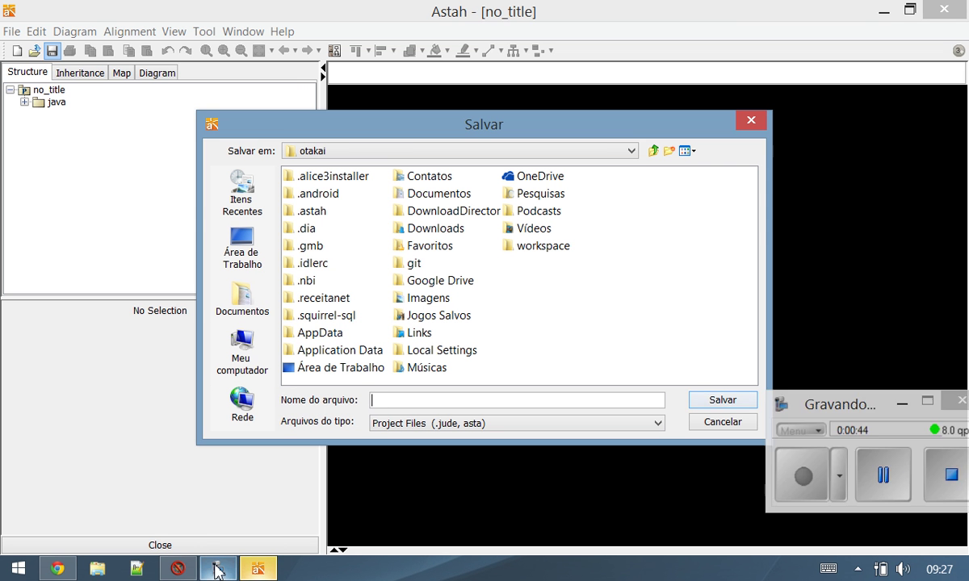
{"action": "left_click", "coordinate": [217, 568]}
{"action": "left_click", "coordinate": [234, 242]}
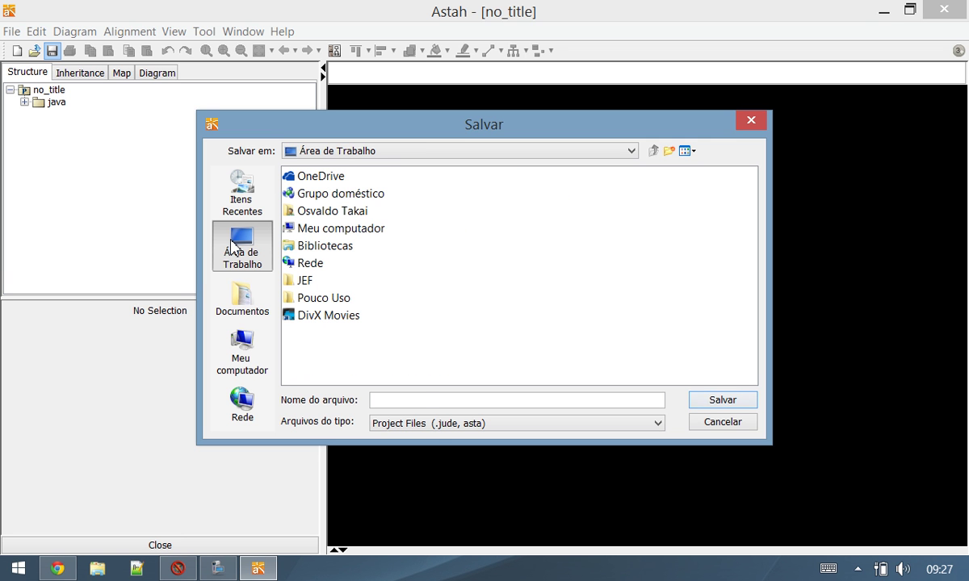
{"action": "left_click", "coordinate": [426, 405]}
Switch to the Exercício 05 document in Google Docs and copy the phrase "empresa telefones celulares" from its first sentence
{"action": "left_click", "coordinate": [57, 569]}
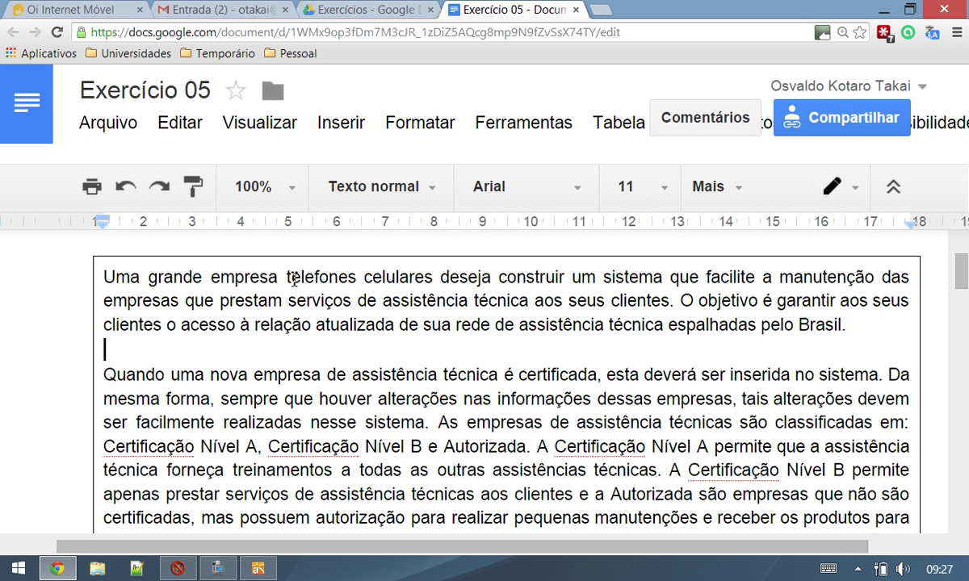
{"action": "left_click_drag", "start_coordinate": [209, 277], "coordinate": [433, 275]}
{"action": "key", "text": "ctrl+c"}
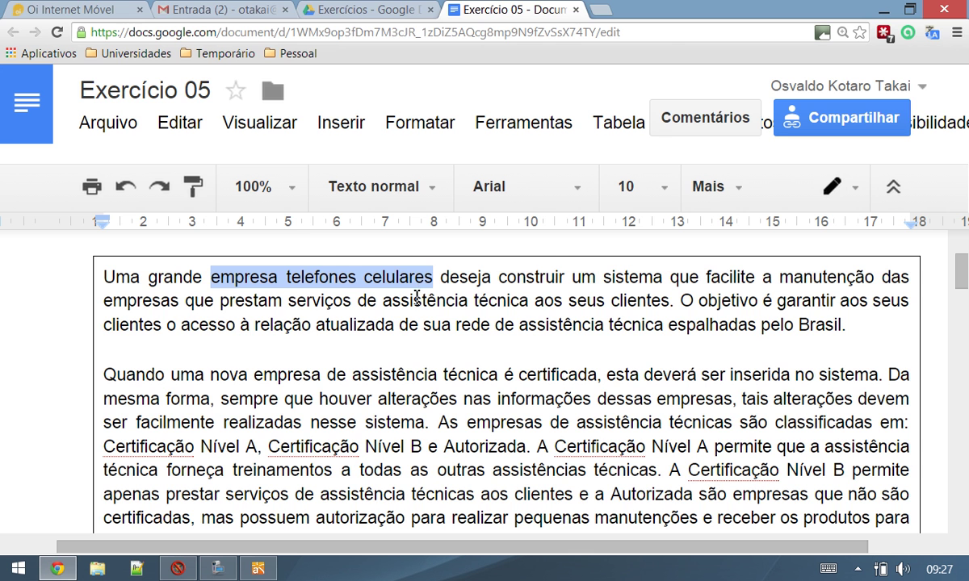
Return to Astah and save the project as EmpresaTelefonesCelulares, using the copied phrase with capitalized words and no spaces
{"action": "left_click", "coordinate": [258, 569]}
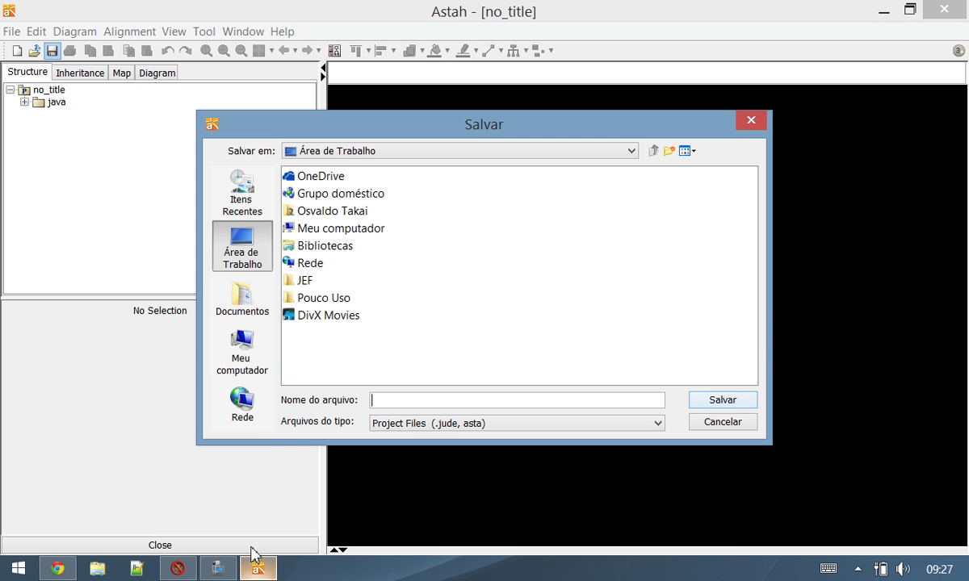
{"action": "left_click", "coordinate": [408, 401]}
{"action": "key", "text": "ctrl+v"}
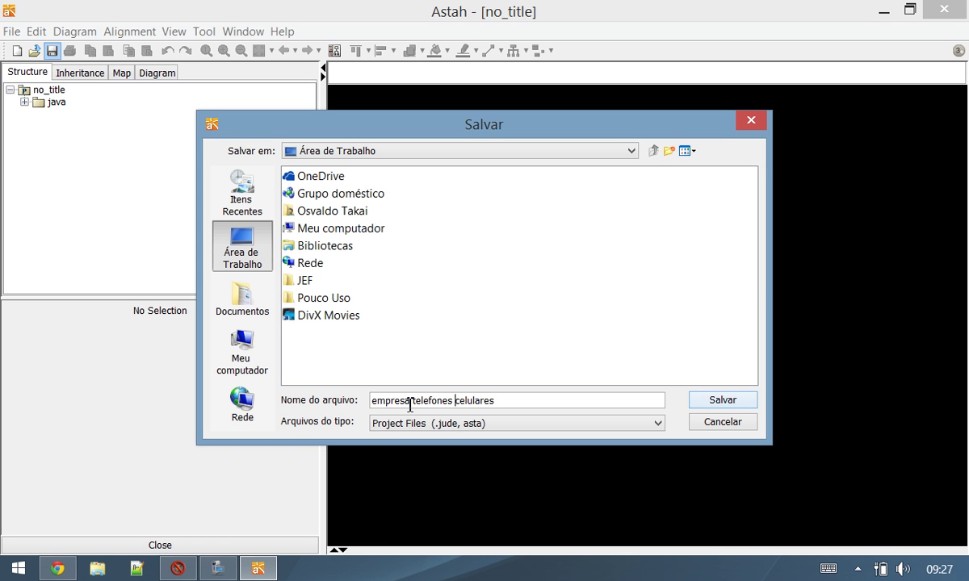
{"action": "type", "text": "E"}
{"action": "key", "text": "Delete"}
{"action": "type", "text": "T"}
{"action": "key", "text": "Delete"}
{"action": "key", "text": "ctrl+Right"}
{"action": "key", "text": "Right"}
{"action": "key", "text": "BackSpace"}
{"action": "key", "text": "BackSpace"}
{"action": "type", "text": "C"}
{"action": "left_click", "coordinate": [723, 402]}
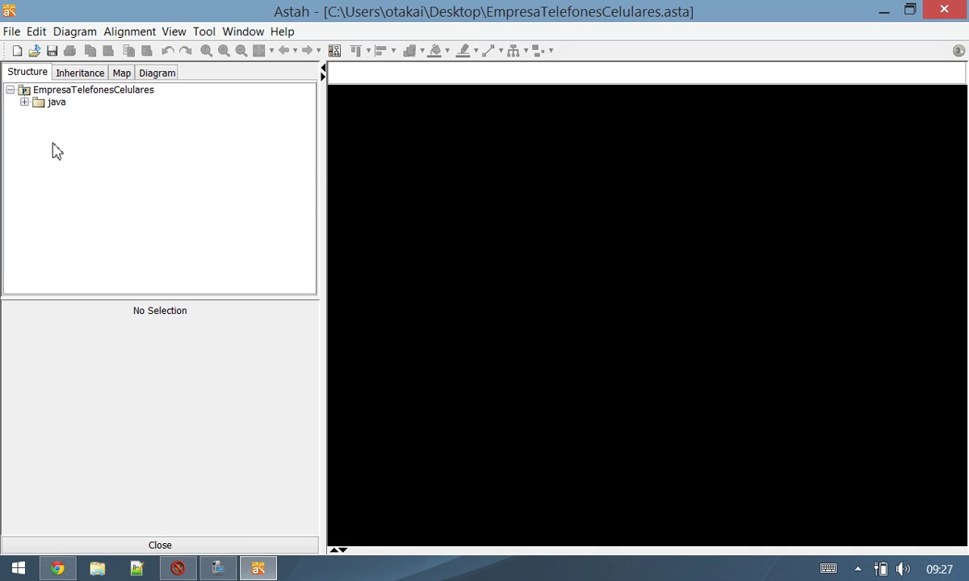
{"action": "left_click", "coordinate": [38, 107]}
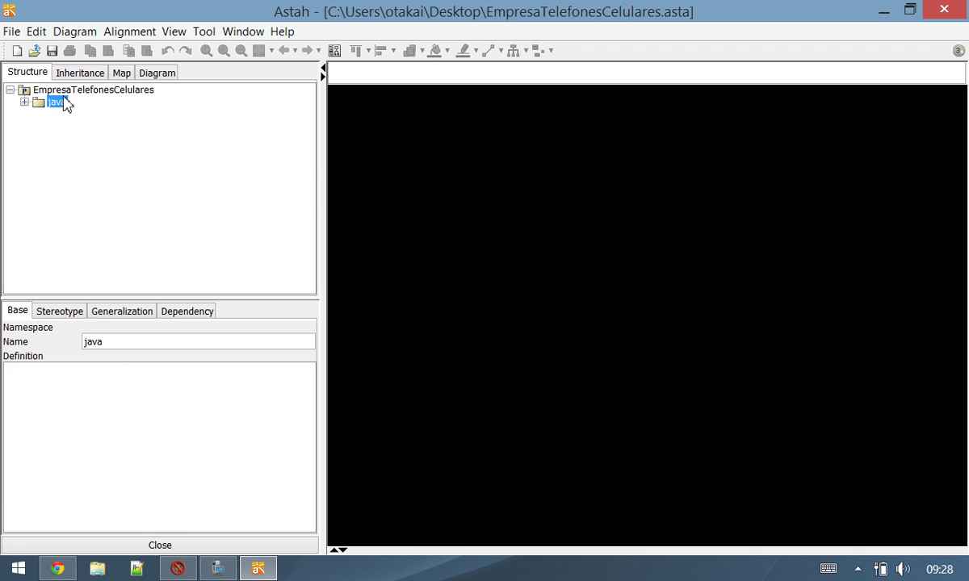
{"action": "left_click", "coordinate": [65, 93]}
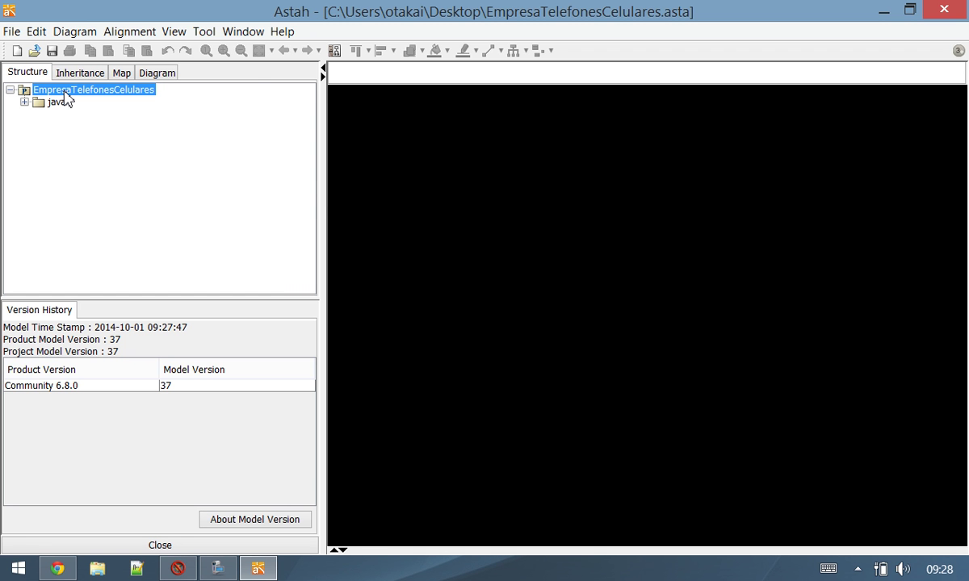
{"action": "right_click", "coordinate": [66, 97]}
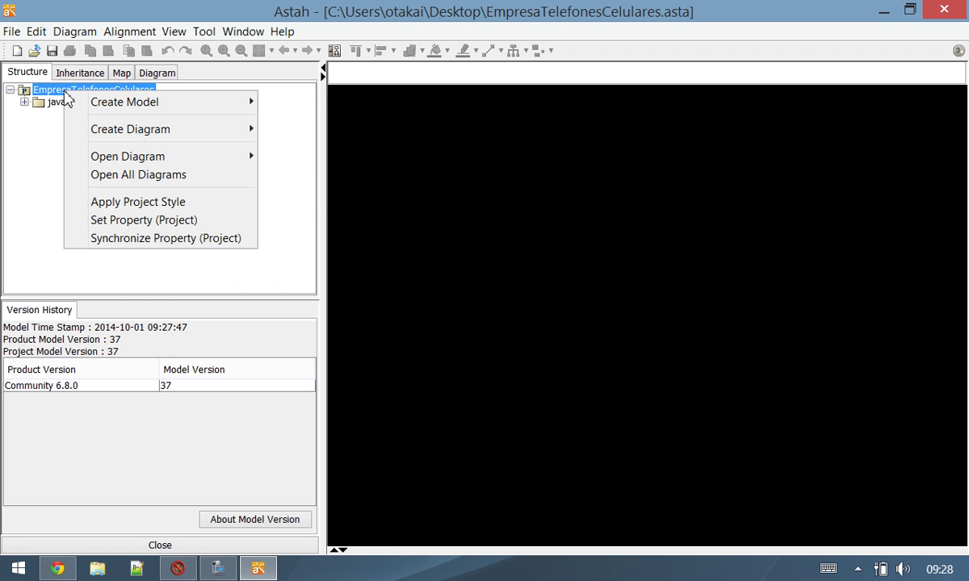
{"action": "mouse_move", "coordinate": [171, 110]}
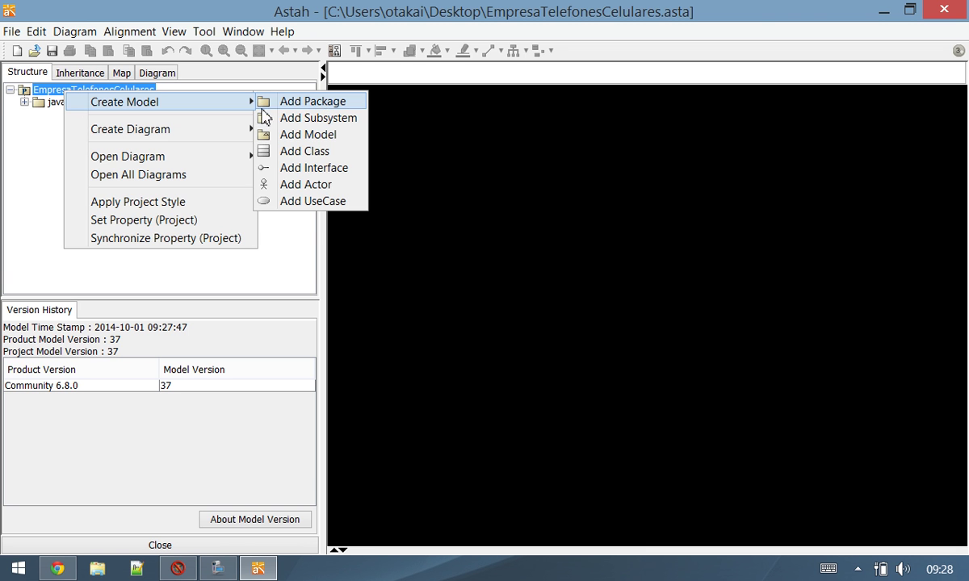
{"action": "left_click", "coordinate": [22, 89]}
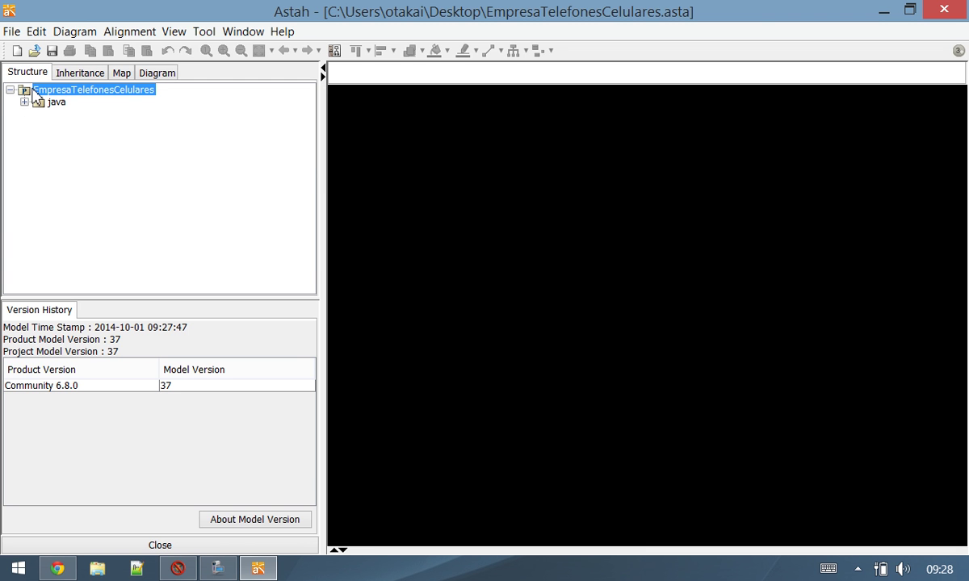
Add a package named "0-Descrição do Projeto" under the EmpresaTelefonesCelulares project root
{"action": "right_click", "coordinate": [78, 97]}
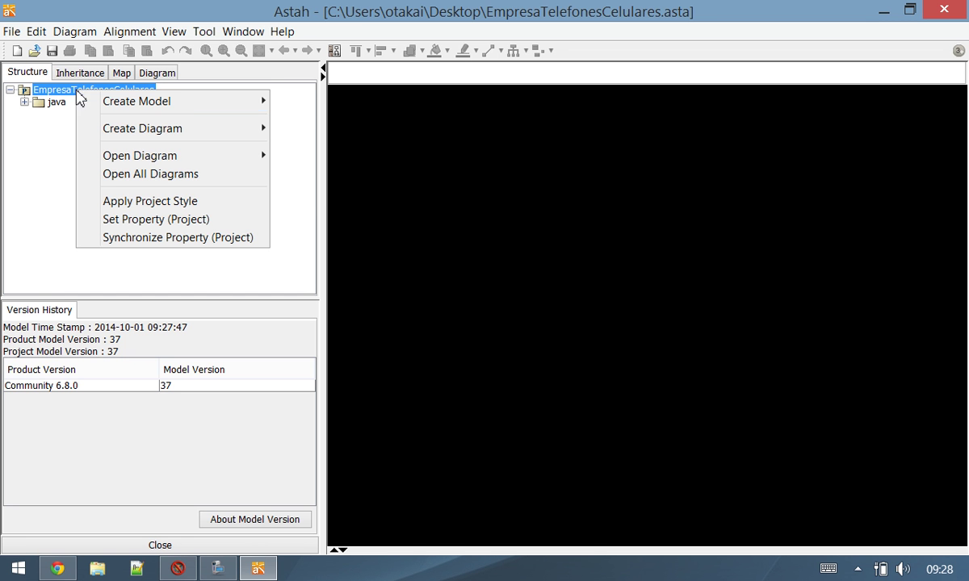
{"action": "mouse_move", "coordinate": [147, 102]}
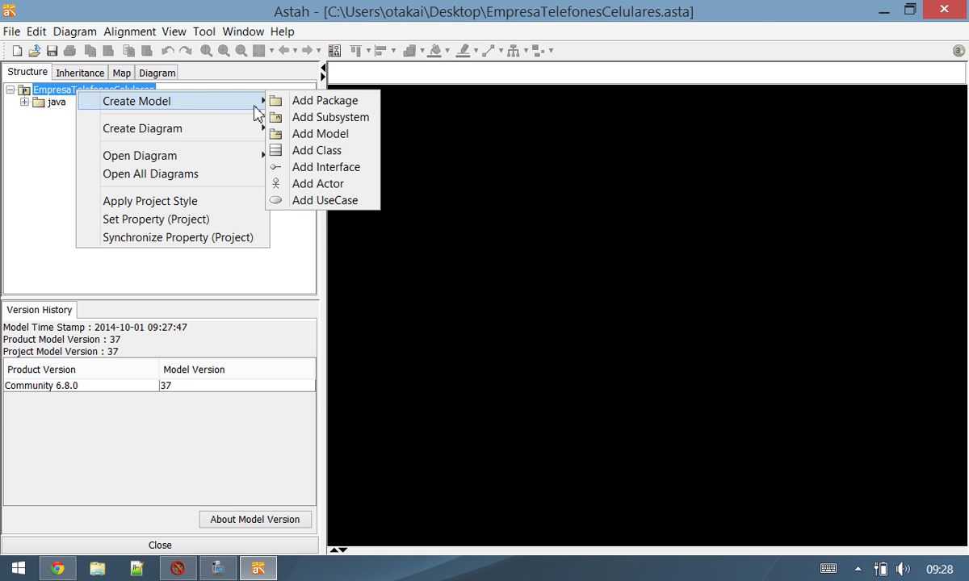
{"action": "left_click", "coordinate": [352, 105]}
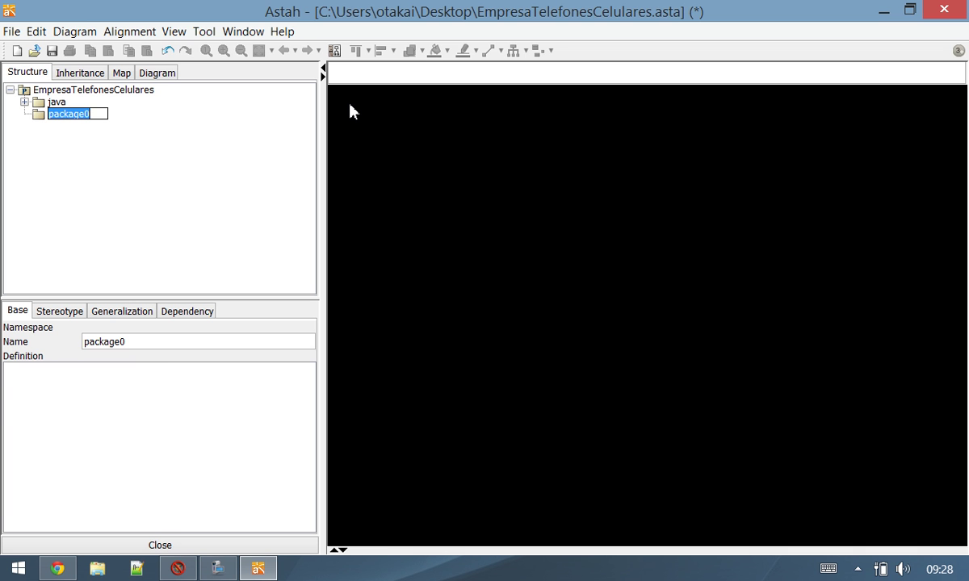
{"action": "type", "text": "0-Descriçã"}
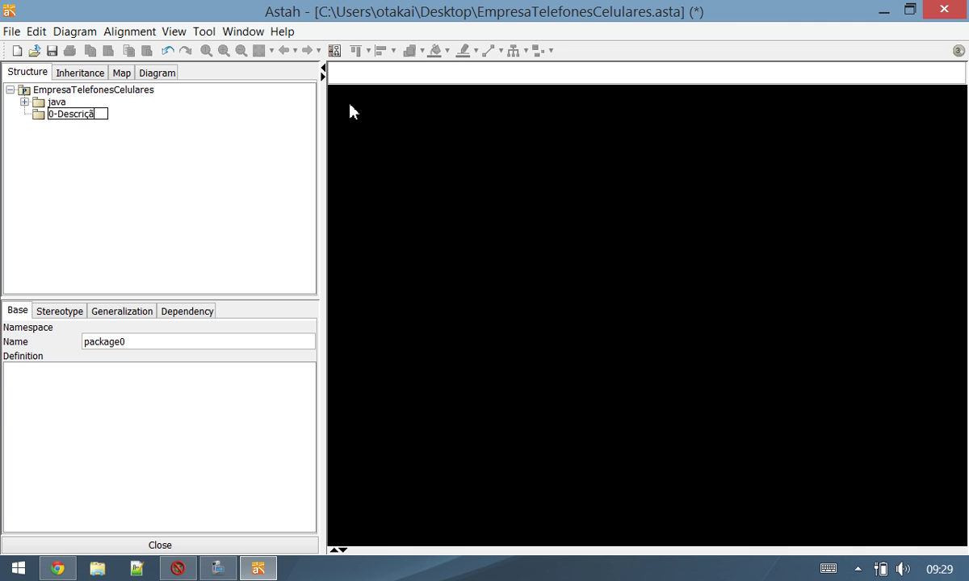
{"action": "type", "text": "o do Projeto"}
{"action": "key", "text": "Return"}
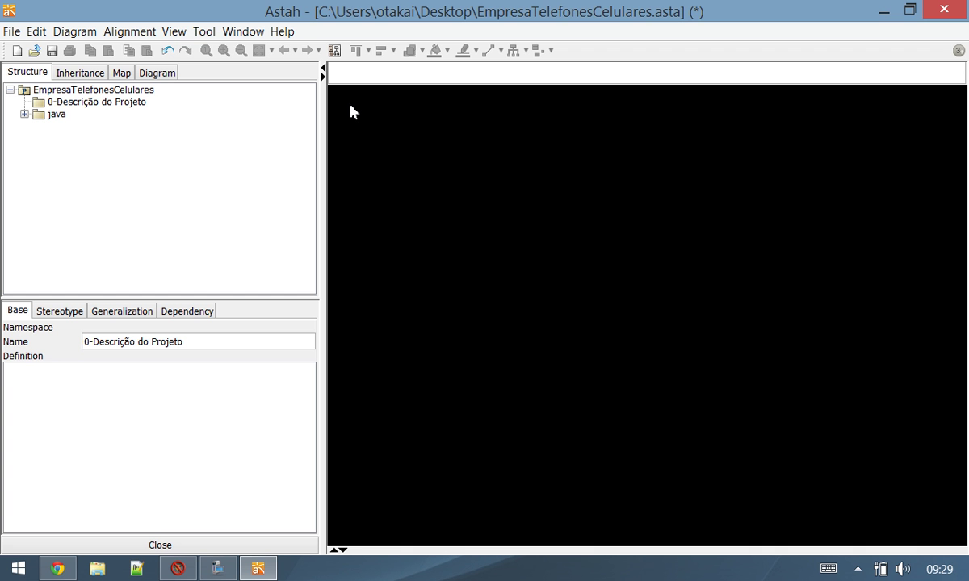
Add a class diagram inside the "0-Descrição do Projeto" package
{"action": "left_click", "coordinate": [135, 103]}
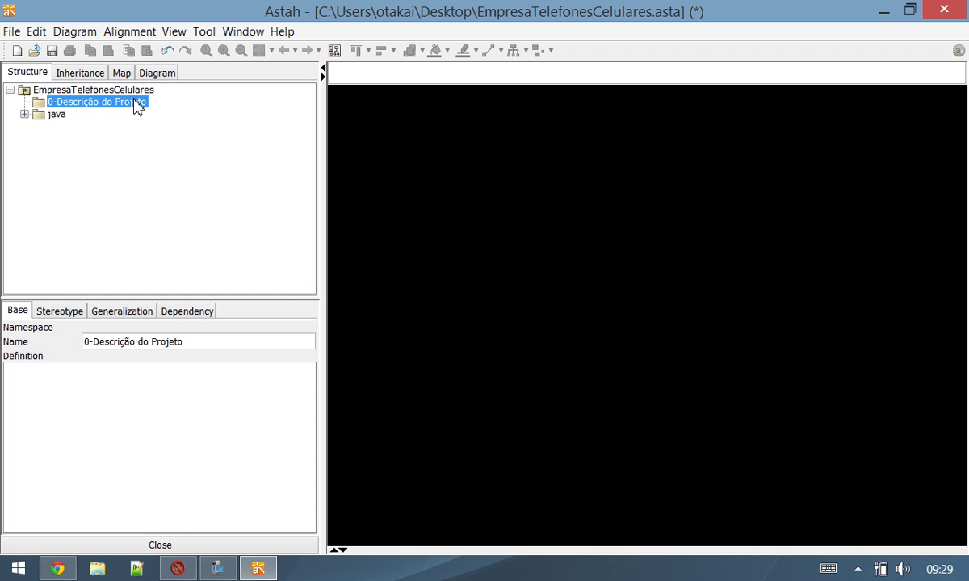
{"action": "right_click", "coordinate": [135, 103]}
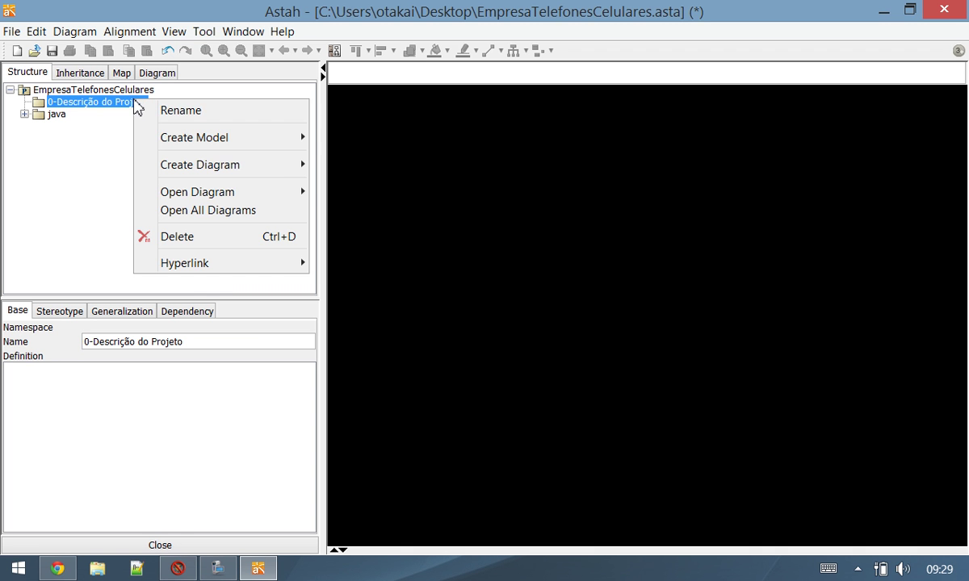
{"action": "mouse_move", "coordinate": [242, 166]}
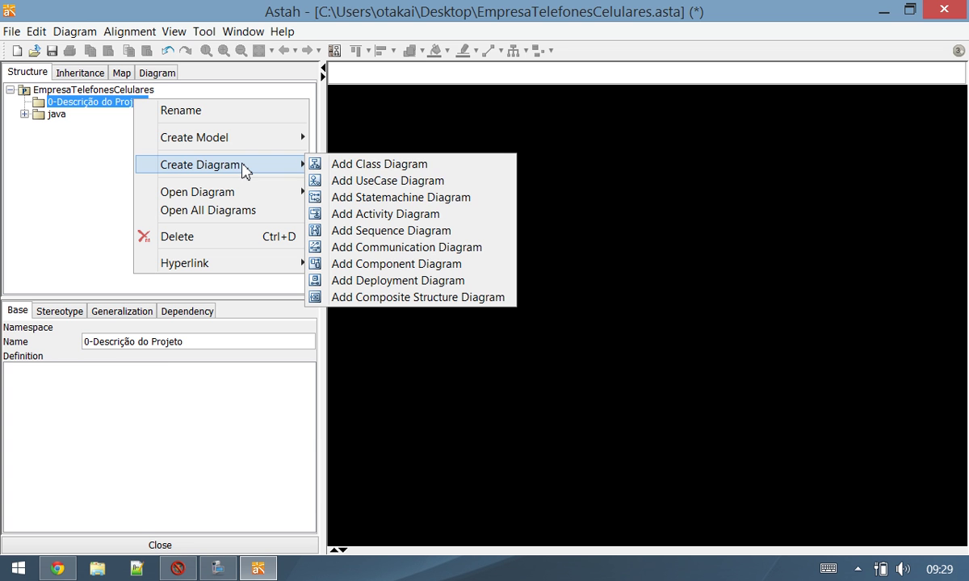
{"action": "left_click", "coordinate": [447, 164]}
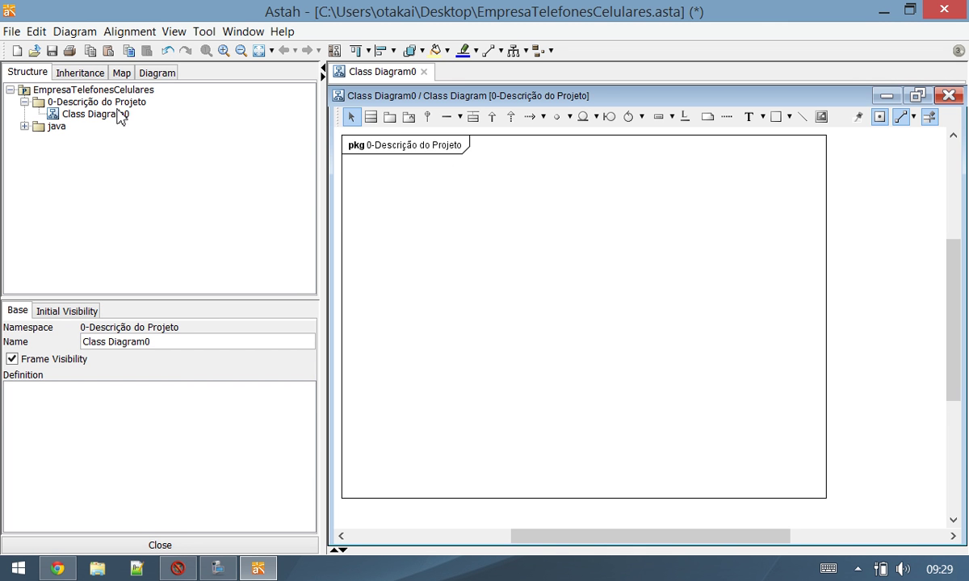
Rename the new class diagram to "Descrição do Projeto", reusing the package name without its number prefix, and save the project
{"action": "left_click", "coordinate": [113, 114]}
{"action": "left_click", "coordinate": [120, 102]}
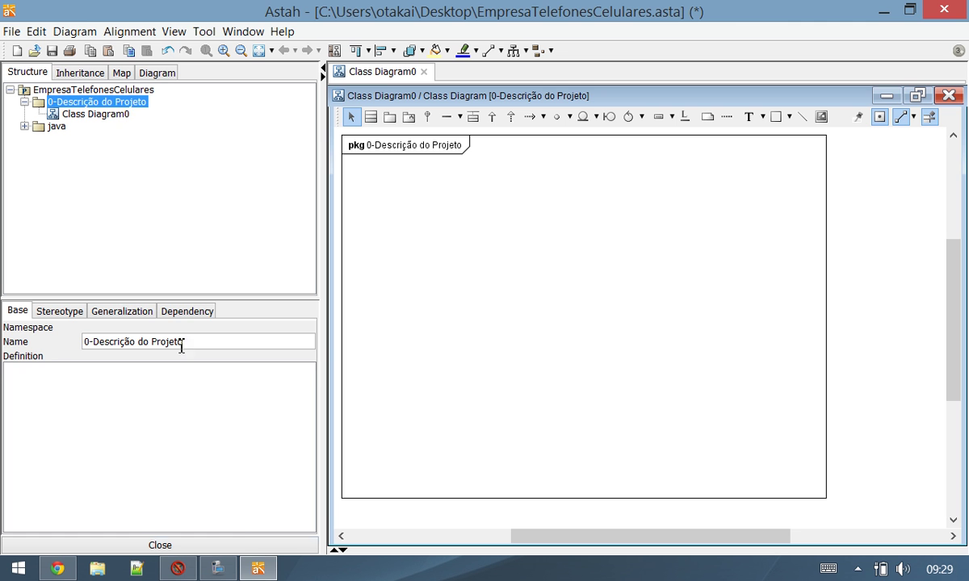
{"action": "left_click", "coordinate": [99, 115]}
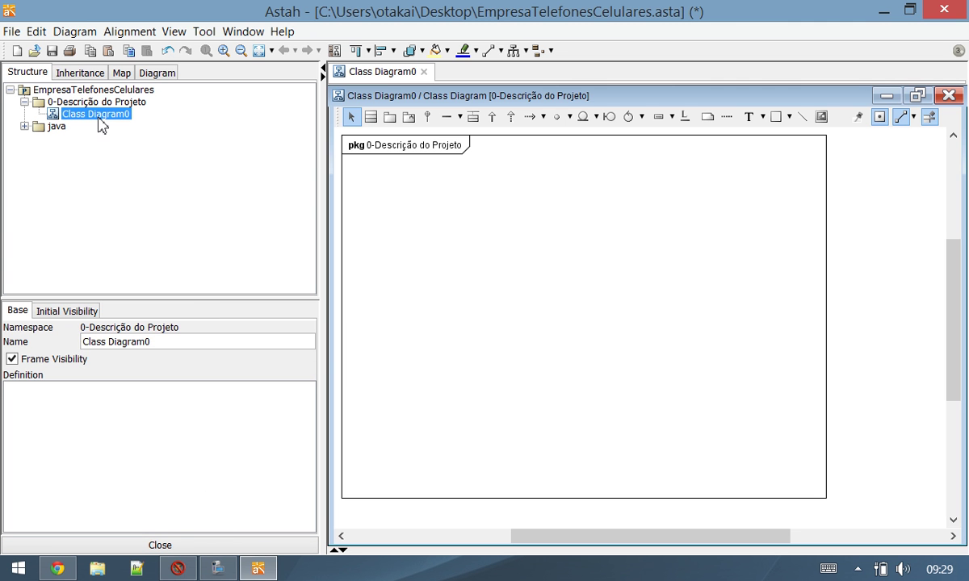
{"action": "left_click", "coordinate": [103, 102]}
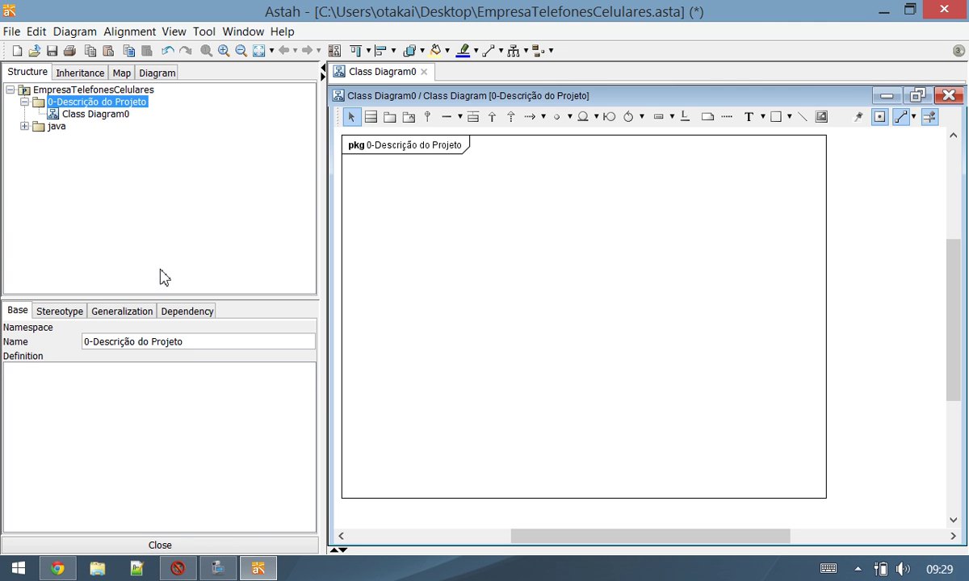
{"action": "left_click_drag", "start_coordinate": [188, 341], "coordinate": [92, 320]}
{"action": "key", "text": "ctrl+c"}
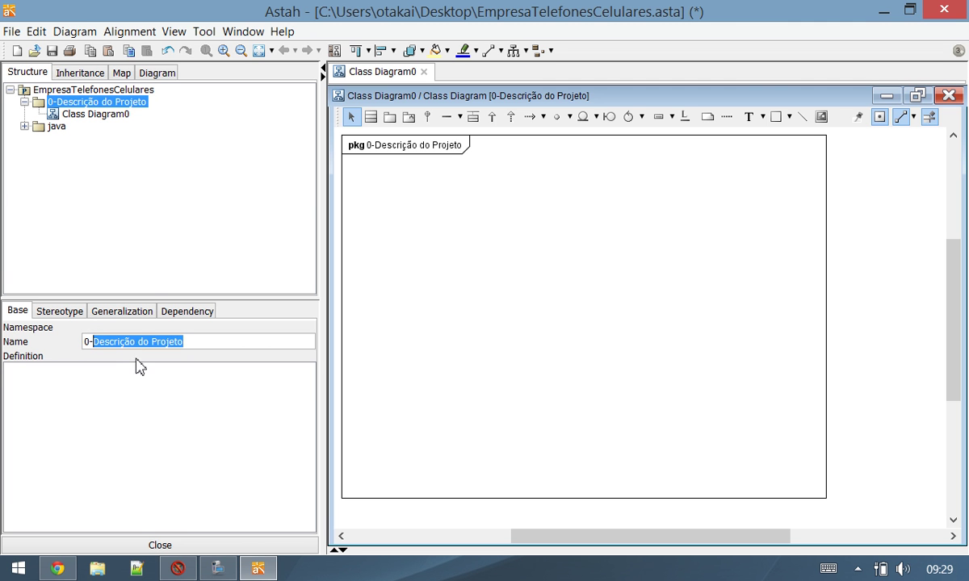
{"action": "left_click", "coordinate": [90, 116]}
{"action": "double_click", "coordinate": [88, 116]}
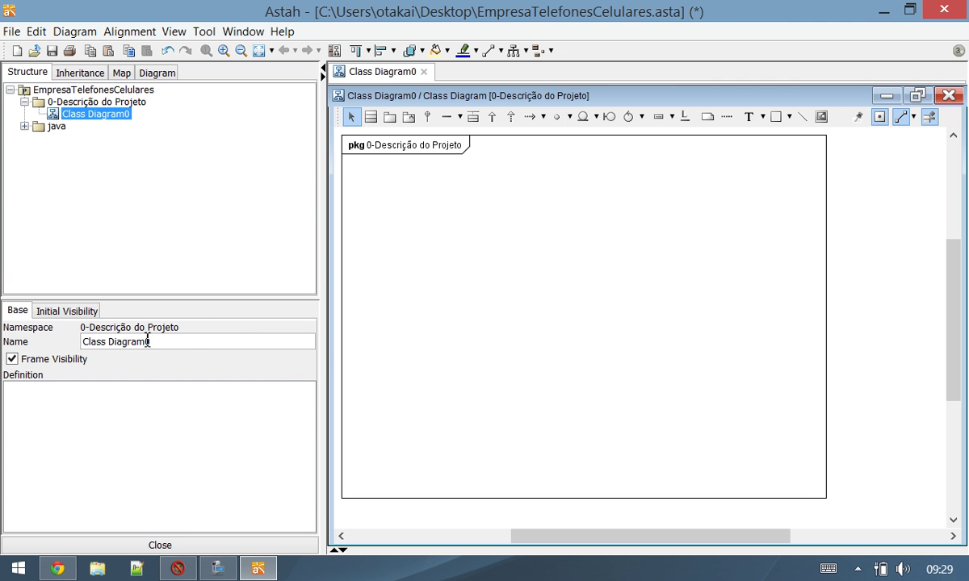
{"action": "left_click_drag", "start_coordinate": [167, 342], "coordinate": [35, 335]}
{"action": "key", "text": "ctrl+v"}
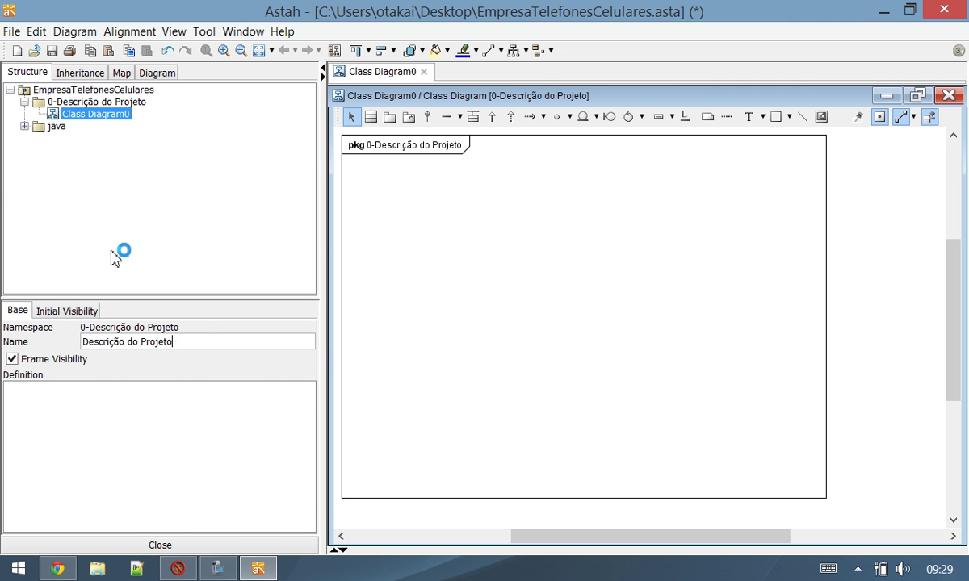
{"action": "key", "text": "Return"}
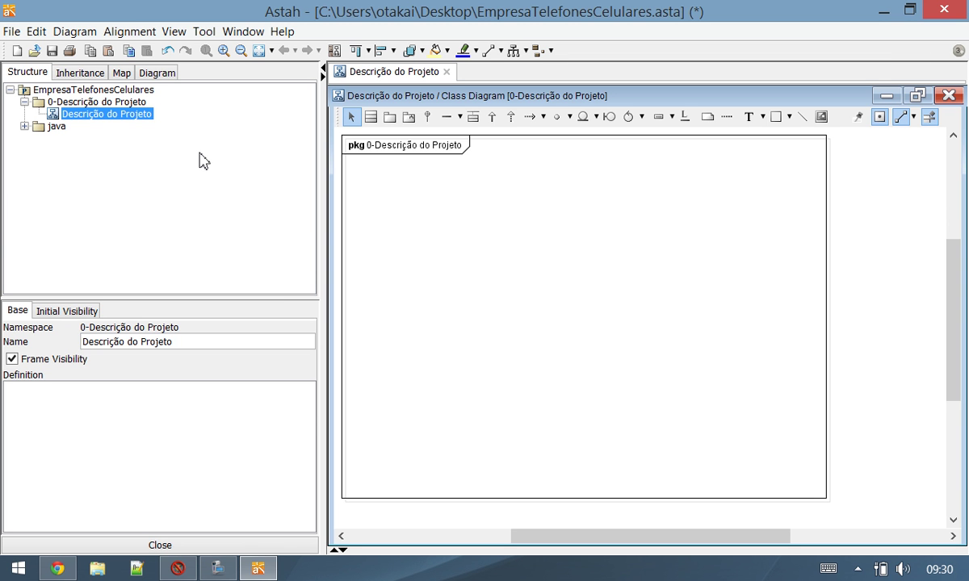
{"action": "left_click", "coordinate": [51, 52]}
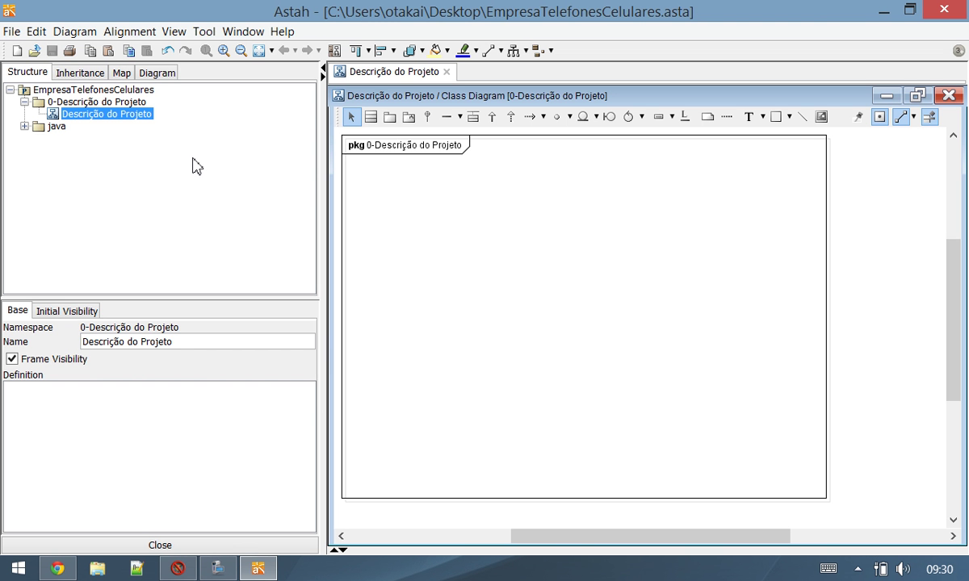
Switch to the browser and select the project description paragraphs of Exercício 05 in Google Docs, up to "DDD e Telefone."
{"action": "left_click", "coordinate": [58, 571]}
{"action": "left_click", "coordinate": [166, 375]}
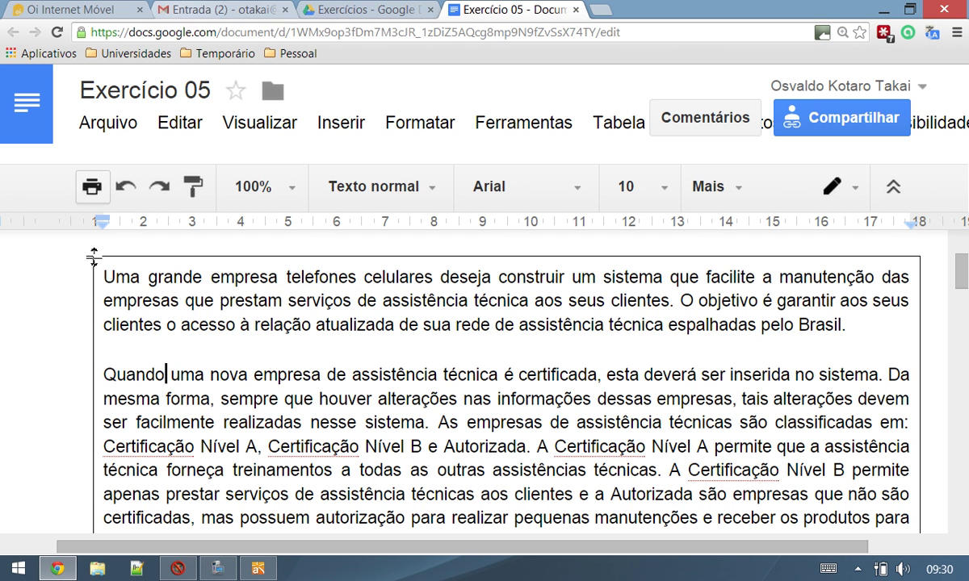
{"action": "left_click_drag", "start_coordinate": [112, 275], "coordinate": [549, 466]}
{"action": "left_click", "coordinate": [480, 398]}
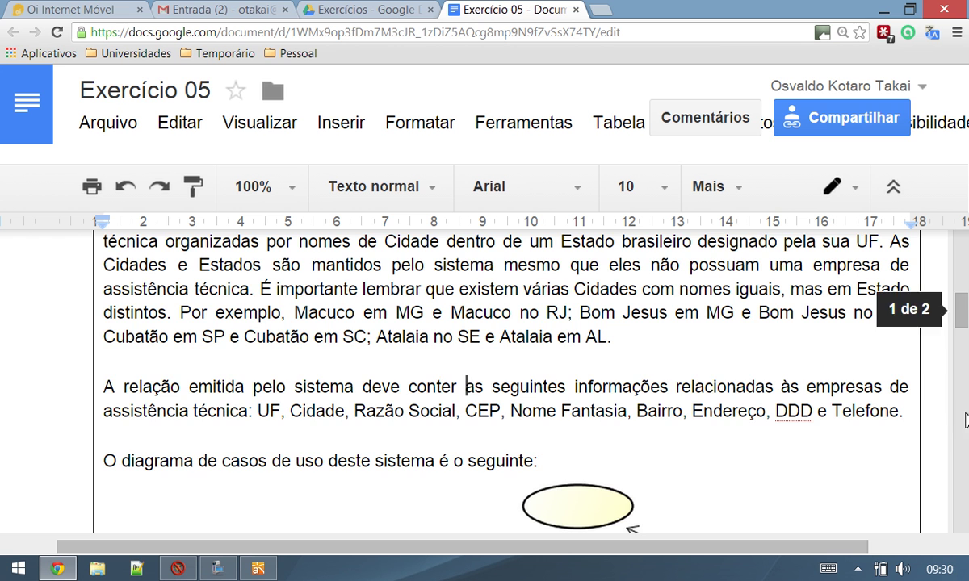
{"action": "left_click_drag", "start_coordinate": [906, 413], "coordinate": [146, 277]}
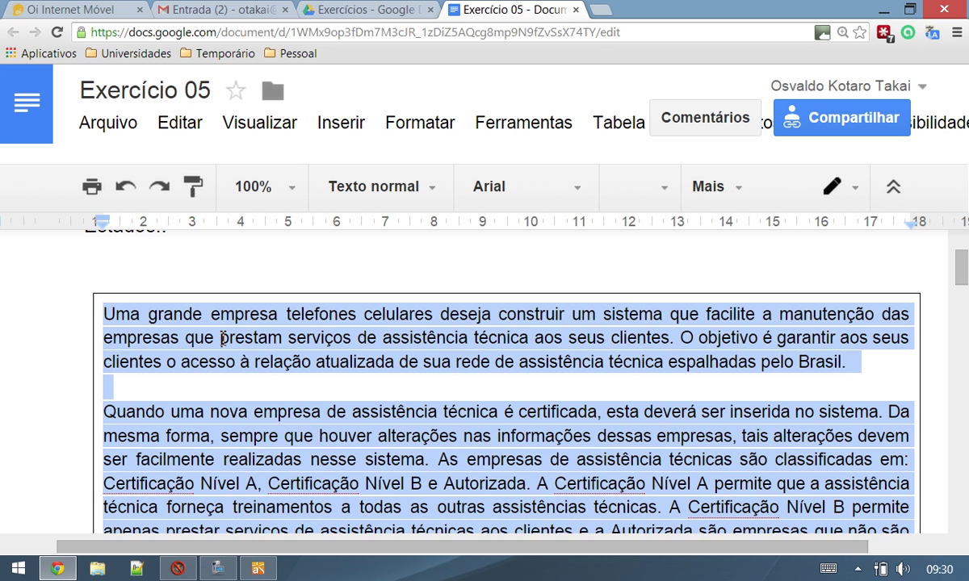
{"action": "scroll", "coordinate": [224, 343], "scroll_direction": "down", "scroll_amount": 2}
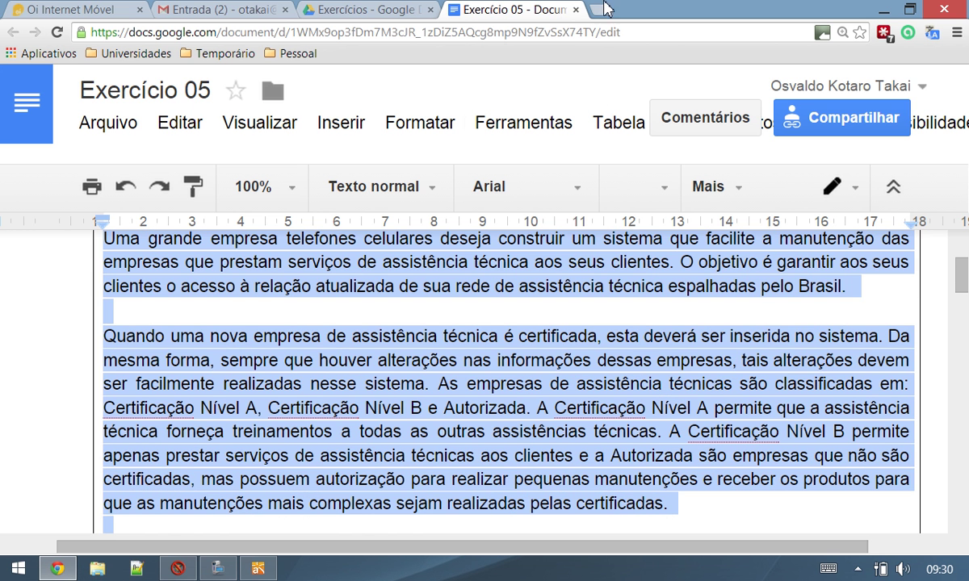
{"action": "left_click", "coordinate": [220, 569]}
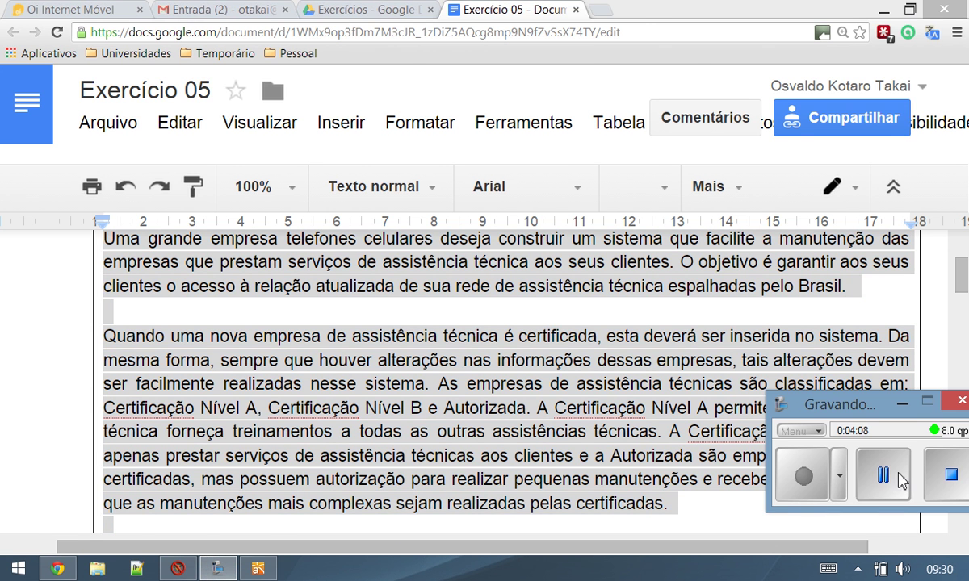
{"action": "left_click", "coordinate": [884, 477]}
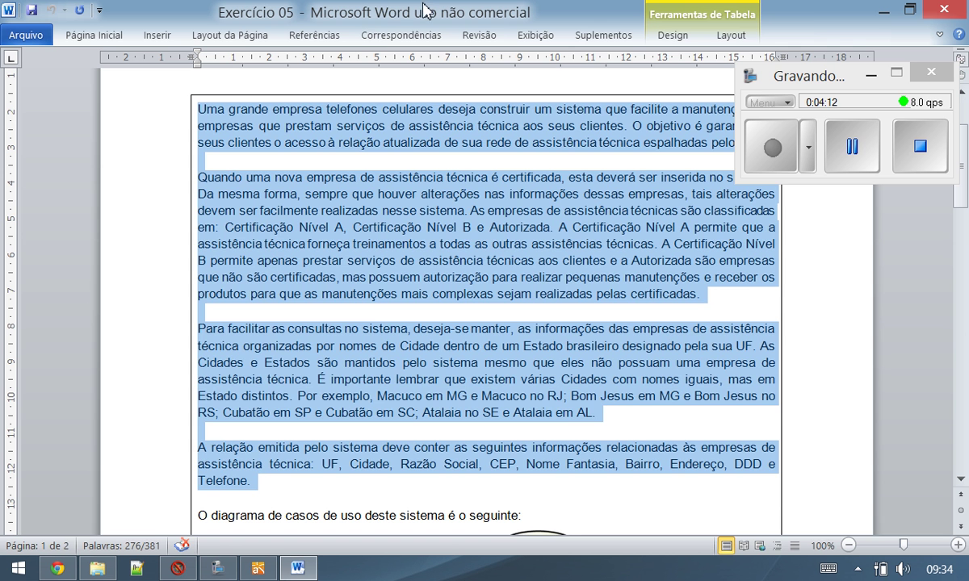
Copy the description paragraphs from "Uma grande empresa" to "Telefone." in the Word document Exercício 05 and switch back to Astah
{"action": "left_click", "coordinate": [346, 209]}
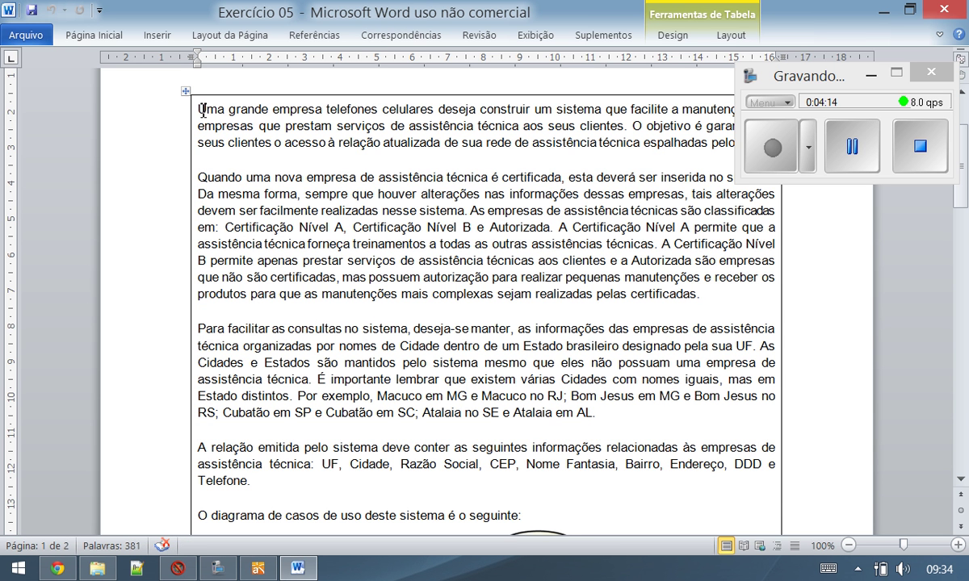
{"action": "left_click_drag", "start_coordinate": [198, 108], "coordinate": [252, 487]}
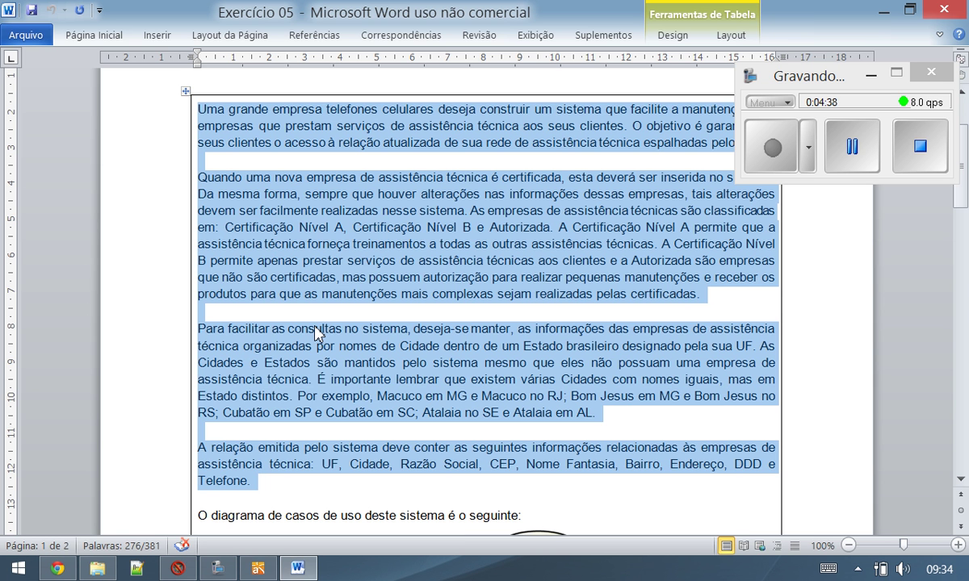
{"action": "left_click", "coordinate": [258, 569]}
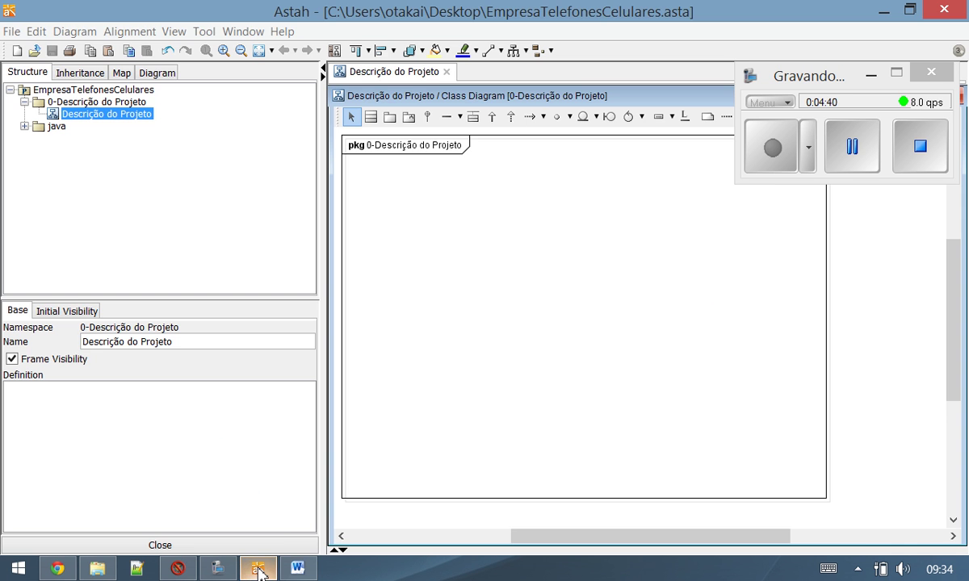
{"action": "left_click", "coordinate": [882, 79]}
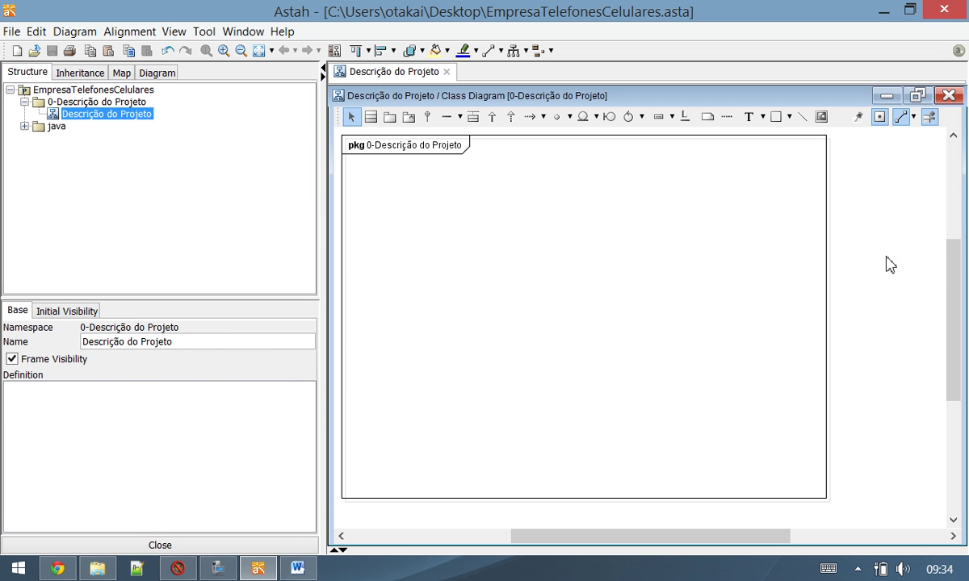
Place a text element in the Descrição do Projeto diagram and enlarge its box to span most of the frame
{"action": "mouse_move", "coordinate": [954, 300]}
{"action": "left_mouse_down"}
{"action": "mouse_move", "coordinate": [963, 253]}
{"action": "mouse_move", "coordinate": [953, 308]}
{"action": "left_mouse_up"}
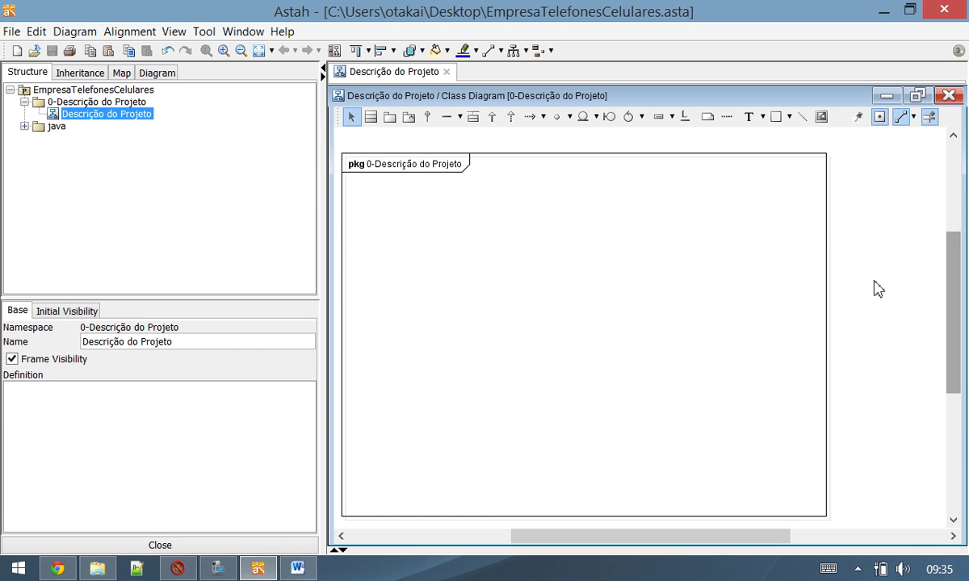
{"action": "left_click", "coordinate": [749, 117]}
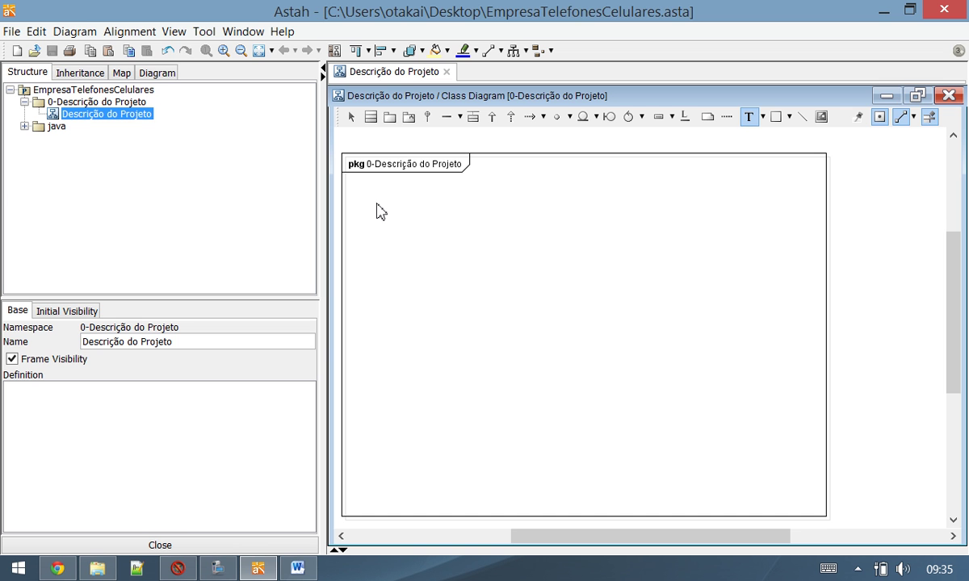
{"action": "left_click", "coordinate": [485, 260]}
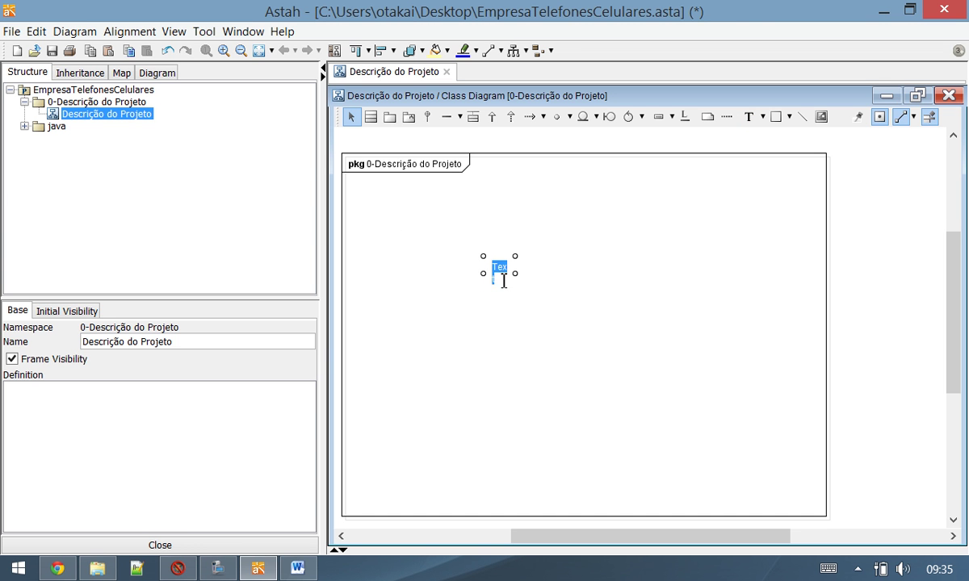
{"action": "left_click_drag", "start_coordinate": [515, 275], "coordinate": [927, 477]}
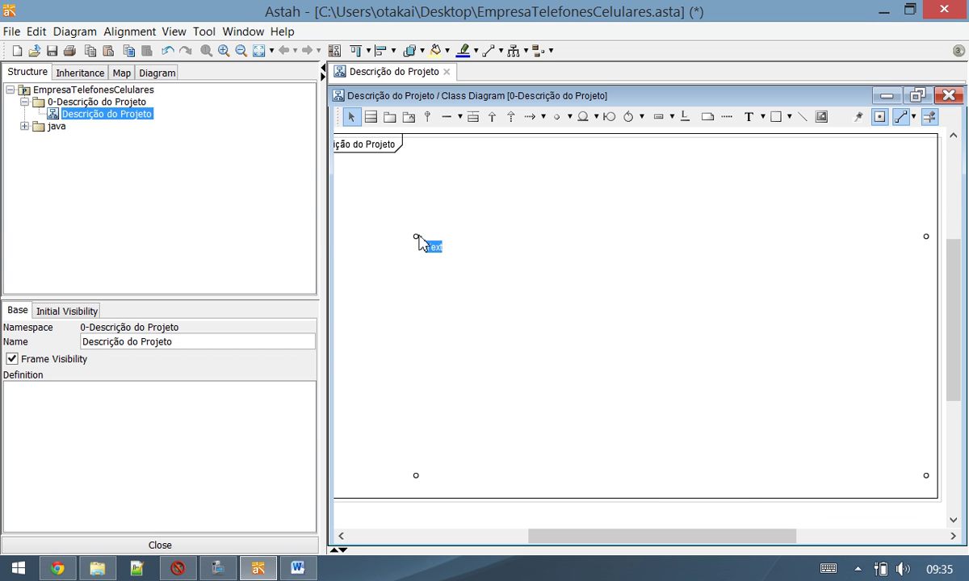
{"action": "left_click", "coordinate": [396, 276]}
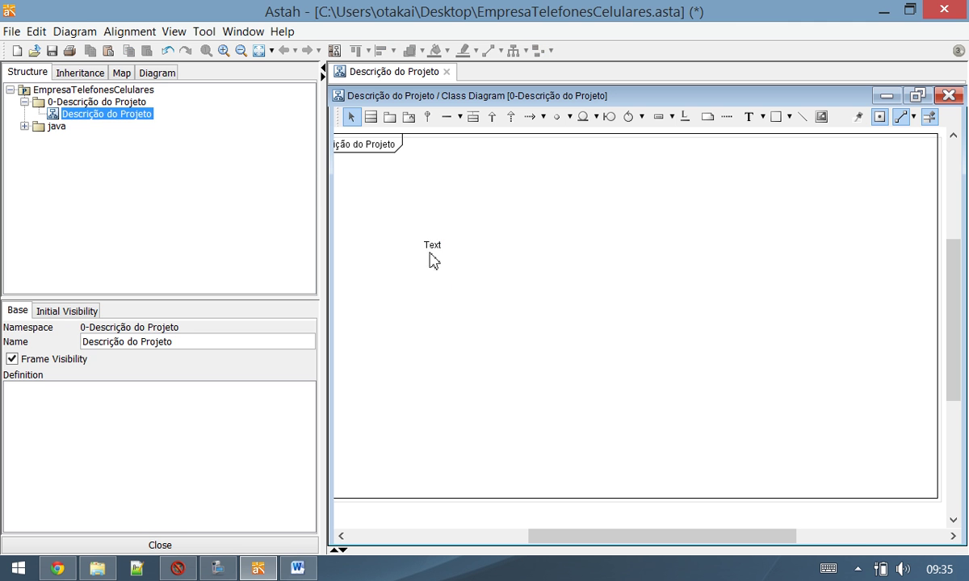
Move the enlarged text box close to the upper-left corner of the diagram frame, just below the package label
{"action": "left_click_drag", "start_coordinate": [434, 251], "coordinate": [384, 213]}
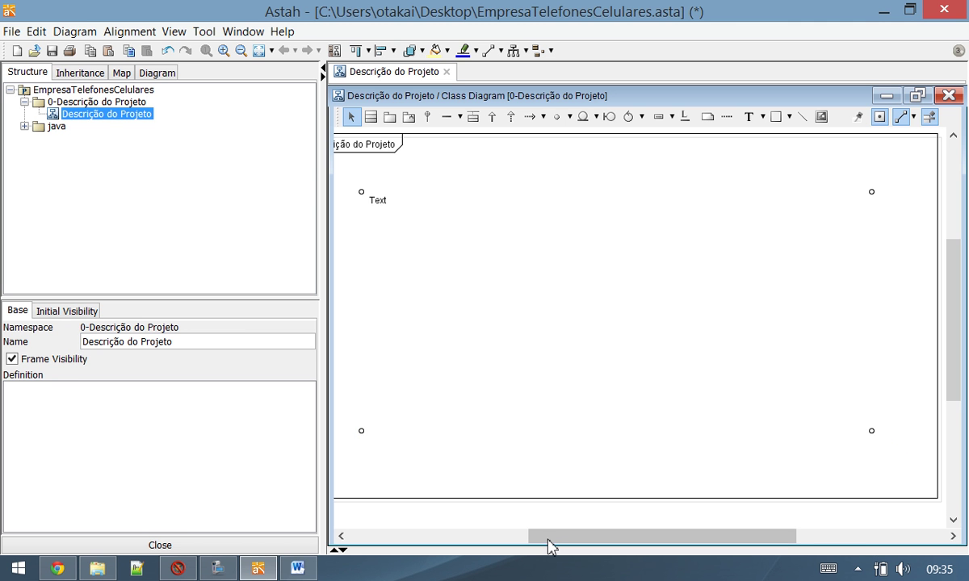
{"action": "left_click_drag", "start_coordinate": [549, 536], "coordinate": [514, 536]}
{"action": "left_click_drag", "start_coordinate": [467, 210], "coordinate": [411, 192]}
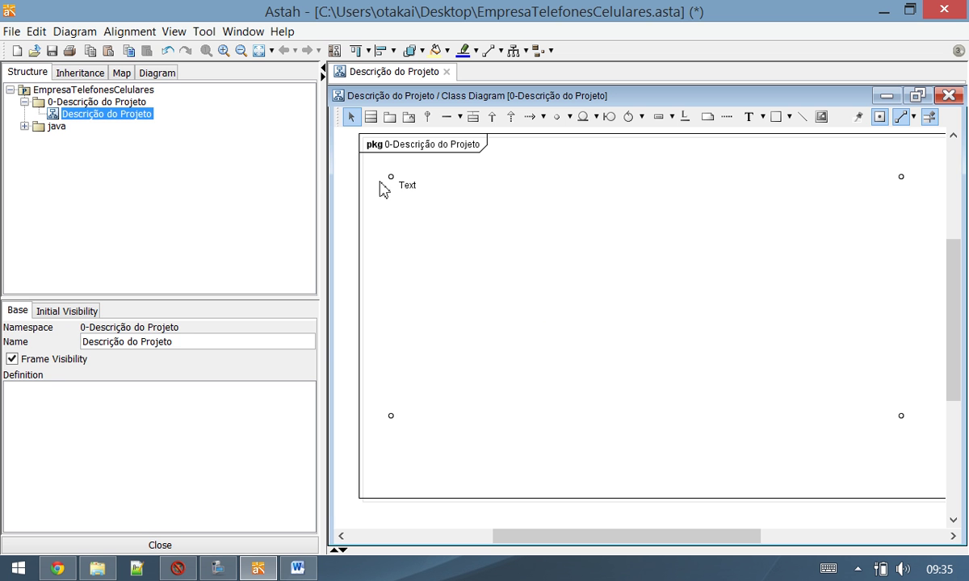
Replace the placeholder text with the copied project description and save the project
{"action": "double_click", "coordinate": [411, 189]}
{"action": "type", "text": "Uma grande empresa telefones celulares deseja construir um sistema que facilite a manutenção das empresas que prestam serviços de assistência técnica aos seus clientes. O objetivo é garantir aos seus clientes o acesso à relação atualizada de sua rede de assistência técnica espalhadas pelo Brasil.  Quando uma nova empresa de assistência técnica é certificada, esta deverá ser inserida no sistema. Da mesma forma, sempre que houver alterações nas informações dessas empresas, tais alterações devem ser facilmente realizadas nesse sistema. As empresas de assistência técnicas são classificadas em: Certificação Nível A, Certificação Nível B e Autorizada. A Certificação Nível A permite que a assistência técnica forneça treinamentos a todas as outras assistências técnicas. A Certificação Nível B permite apenas prestar serviços de assistência técnicas aos clientes e a Autorizada são empresas que não são certificadas, mas possuem autorização para realizar pequenas manutenções e receber os produtos para que as manutenções mais complexas sejam realizadas pelas certificadas.  Para facilitar as consultas no sistema, deseja-se manter, as informações das empresas de assistência técnica organizadas por nomes de Cidade dentro de um Estado brasileiro designado pela sua UF. As Cidades e Estados são mantidos pelo sistema mesmo que eles não possuam uma empresa de assistência técnica. É importante lembrar que existem várias Cidades com nomes iguais, mas em Estado distintos. Por exemplo, Macuco em MG e Macuco no RJ; Bom Jesus em MG e Bom Jesus no RS; Cubatão em SP e Cubatão em SC; Atalaia no SE e Atalaia em AL.  A relação emitida pelo sistema deve conter as seguintes informações relacionadas às empresas de assistência técnica: UF, Cidade, Razão Social, CEP, Nome Fantasia, Bairro, Endereço, DDD e Telefone."}
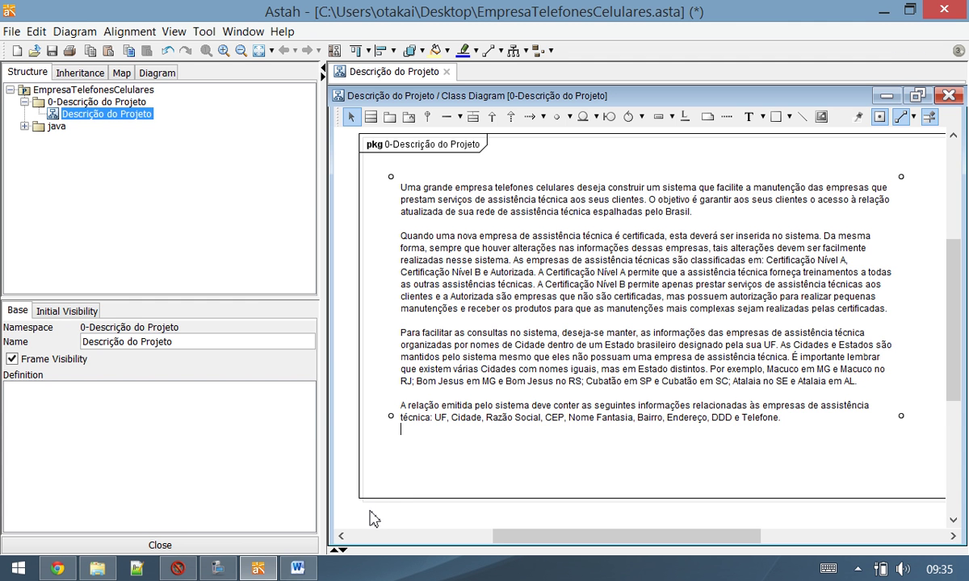
{"action": "left_click", "coordinate": [364, 487]}
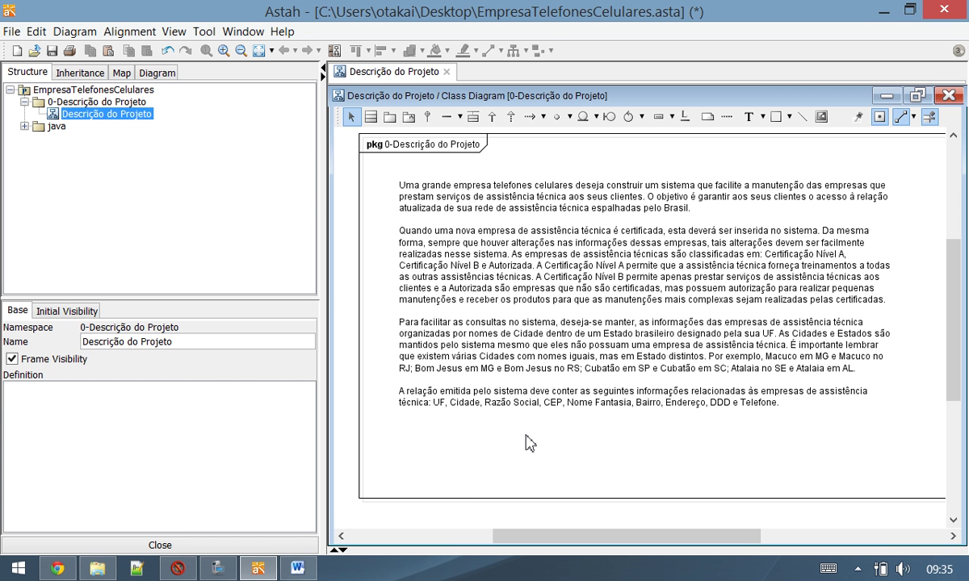
{"action": "left_click", "coordinate": [53, 51]}
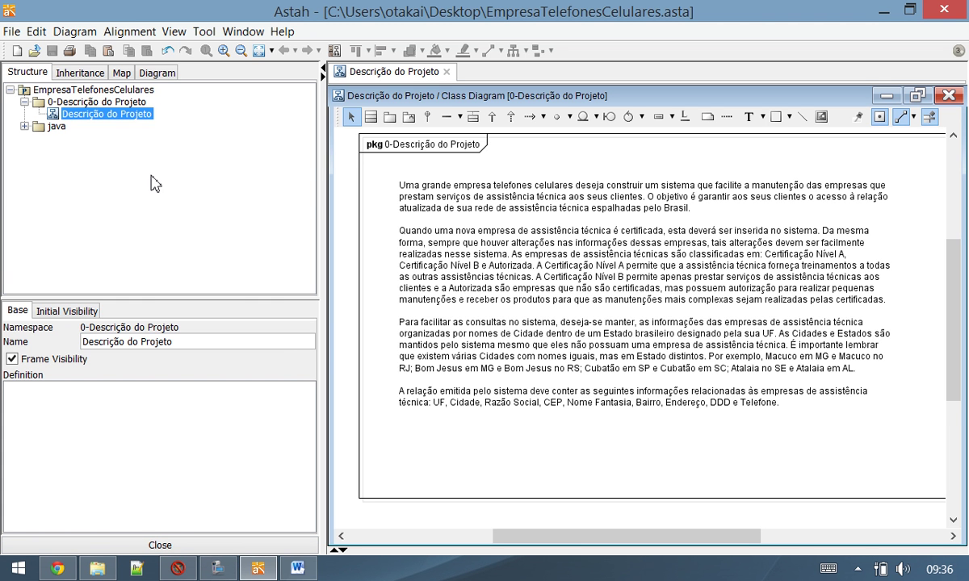
Check the use case diagram in the Word document Exercício 05 and return to Astah
{"action": "left_click", "coordinate": [24, 102]}
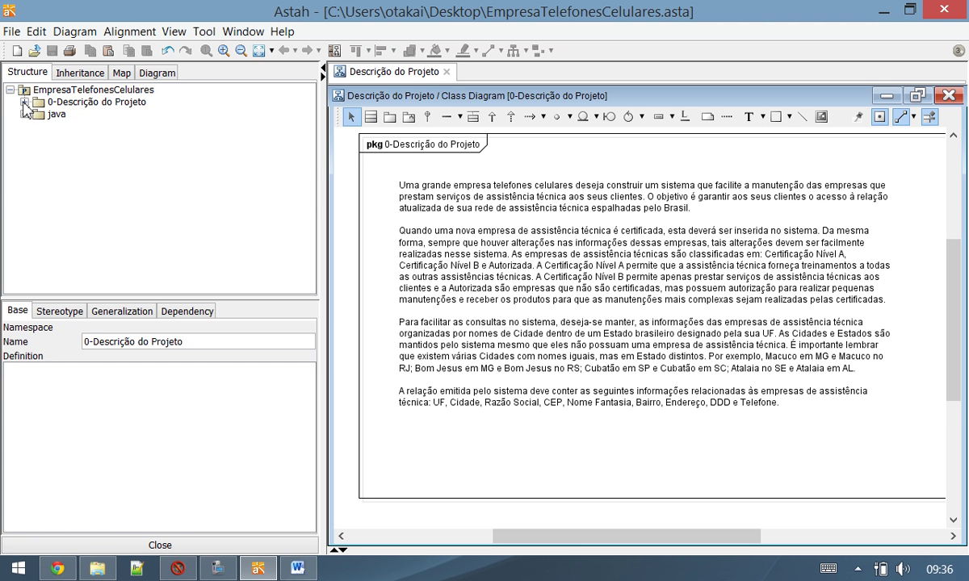
{"action": "left_click", "coordinate": [24, 102]}
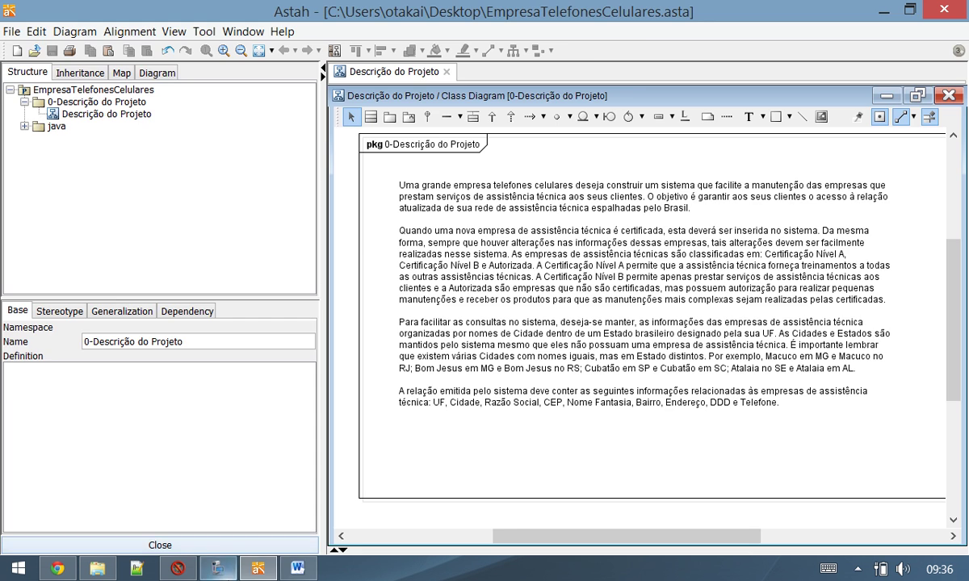
{"action": "left_click", "coordinate": [297, 568]}
{"action": "scroll", "coordinate": [496, 363], "scroll_direction": "down", "scroll_amount": 5}
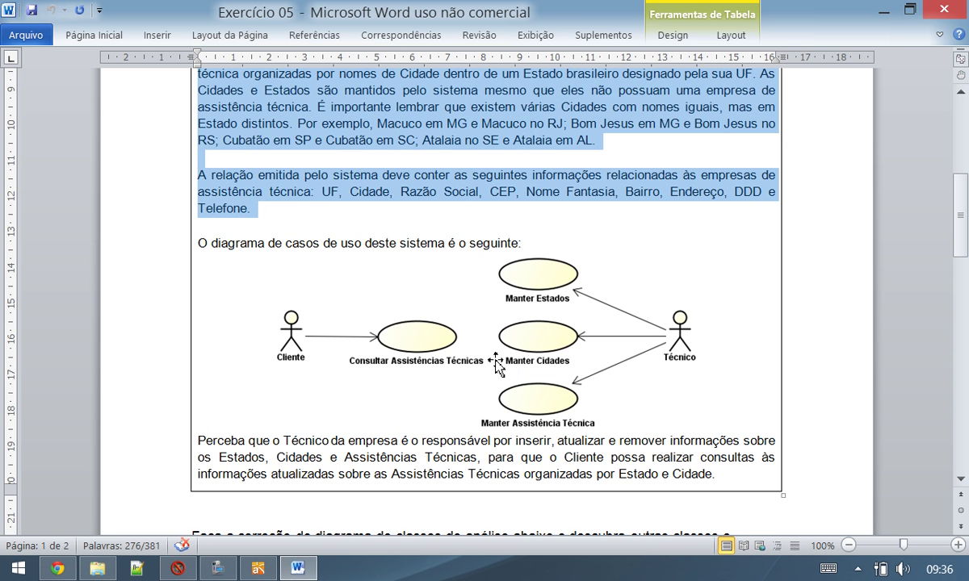
{"action": "left_click", "coordinate": [297, 568]}
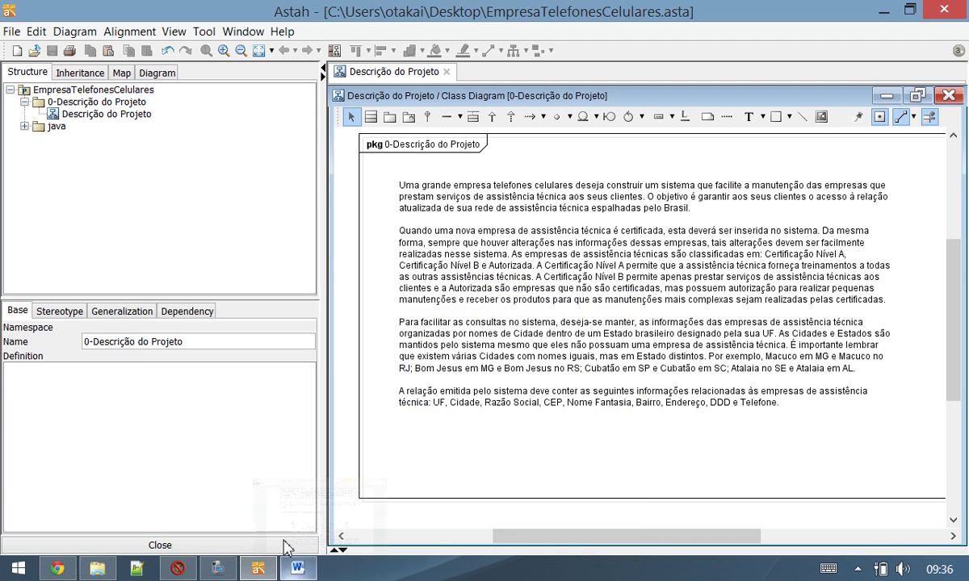
Add a package named "1-Diagrama de Casos de Uso" under the EmpresaTelefonesCelulares project root
{"action": "left_click", "coordinate": [43, 90]}
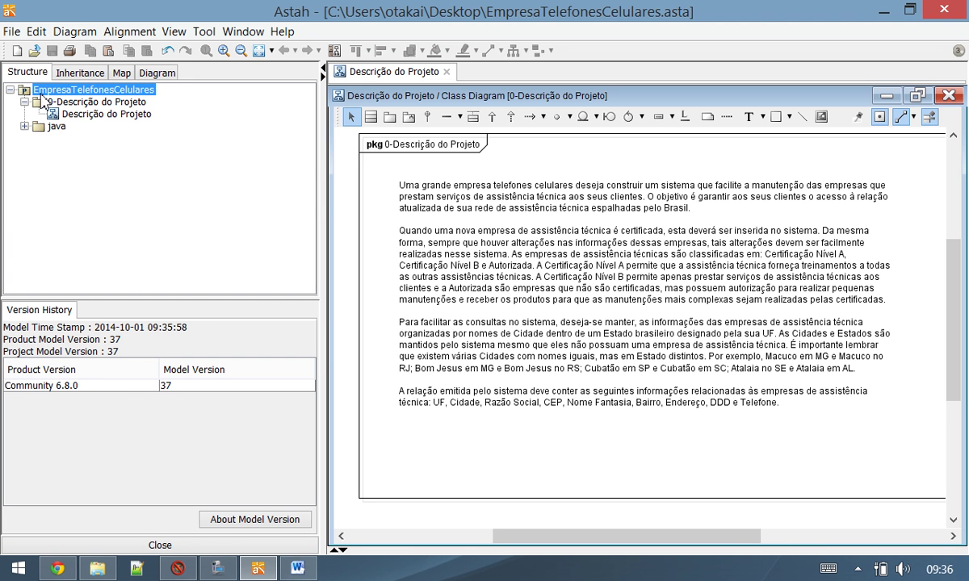
{"action": "right_click", "coordinate": [47, 94]}
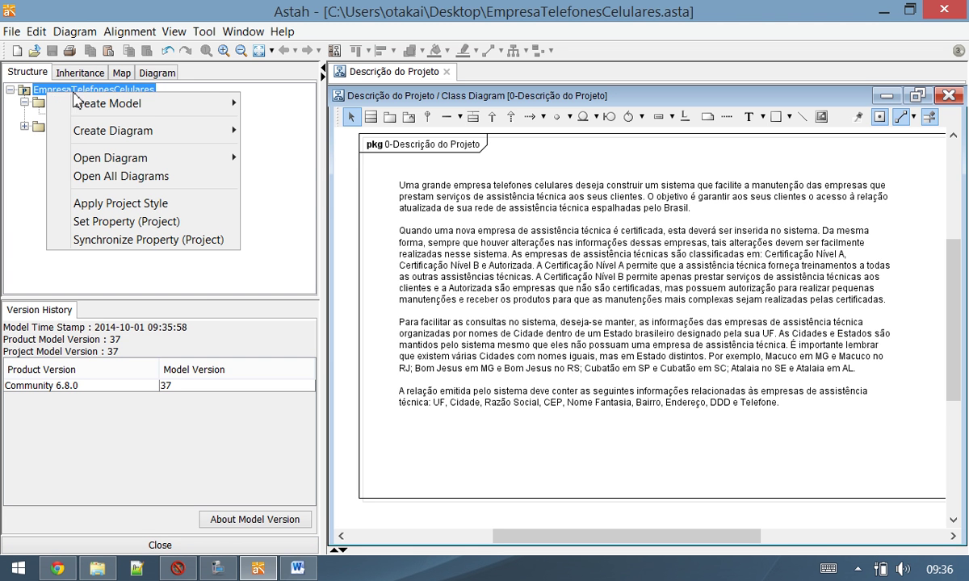
{"action": "mouse_move", "coordinate": [216, 103]}
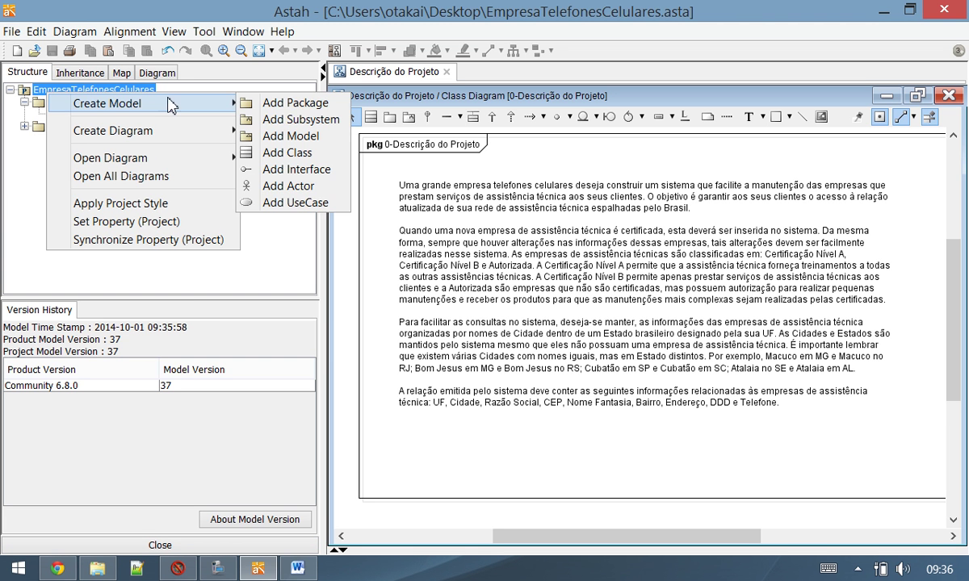
{"action": "left_click", "coordinate": [292, 105]}
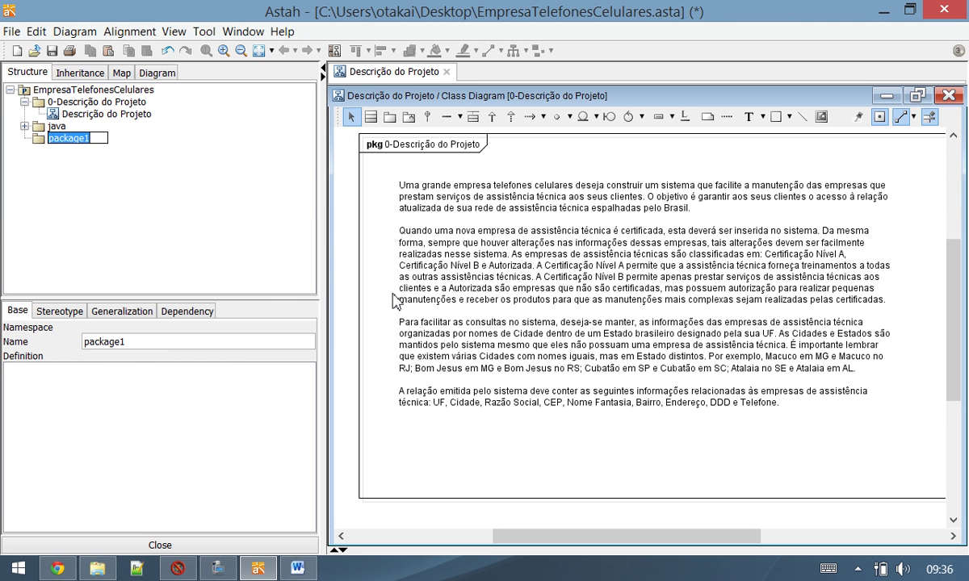
{"action": "type", "text": "1"}
{"action": "type", "text": "-Diagrama de Cas"}
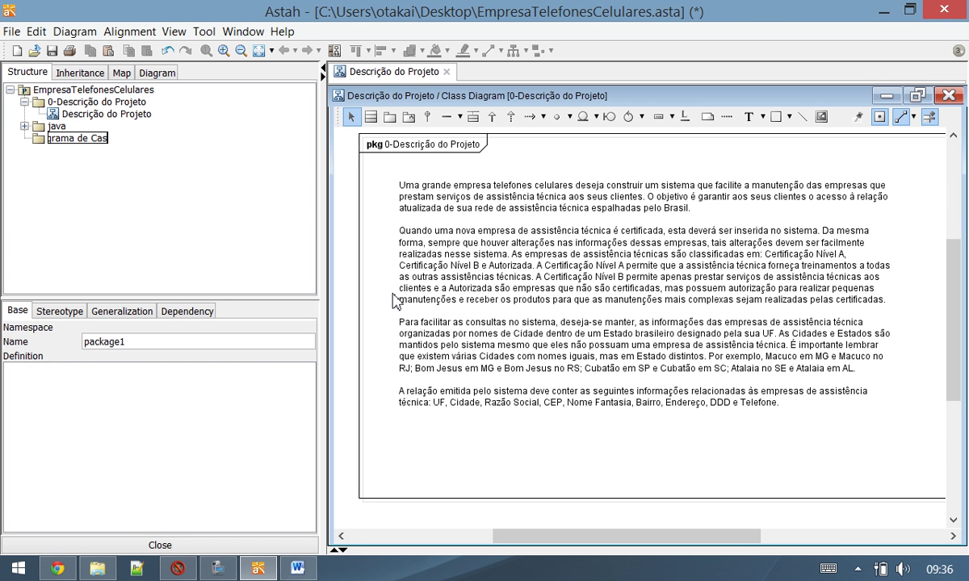
{"action": "type", "text": "os de Uso"}
{"action": "key", "text": "Return"}
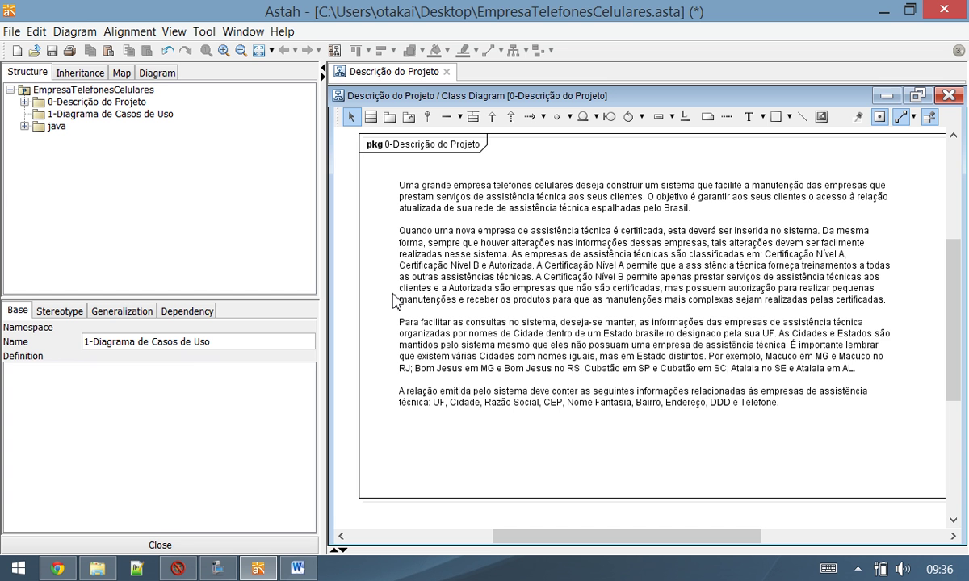
Add a use case diagram inside the "1-Diagrama de Casos de Uso" package
{"action": "left_click", "coordinate": [81, 113]}
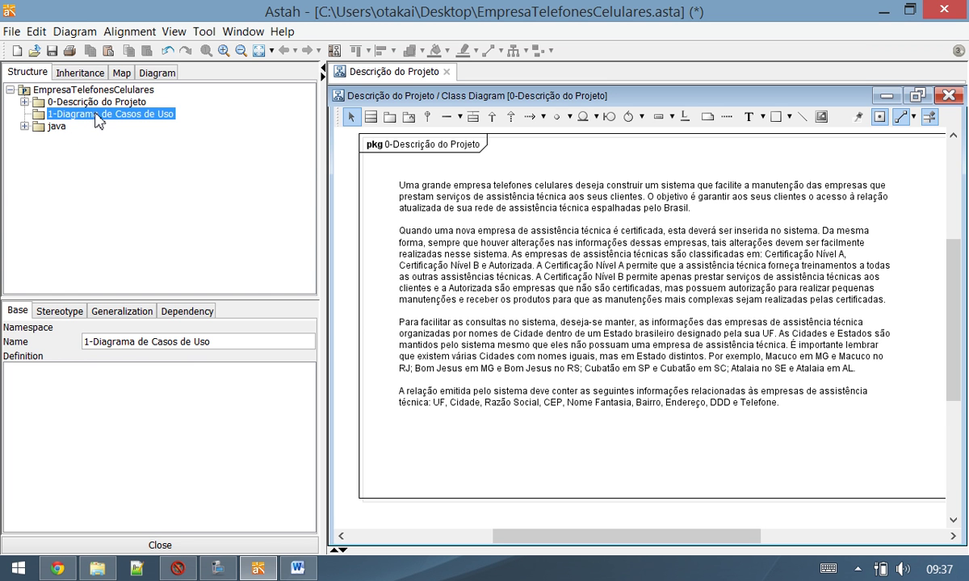
{"action": "right_click", "coordinate": [98, 120]}
{"action": "mouse_move", "coordinate": [221, 185]}
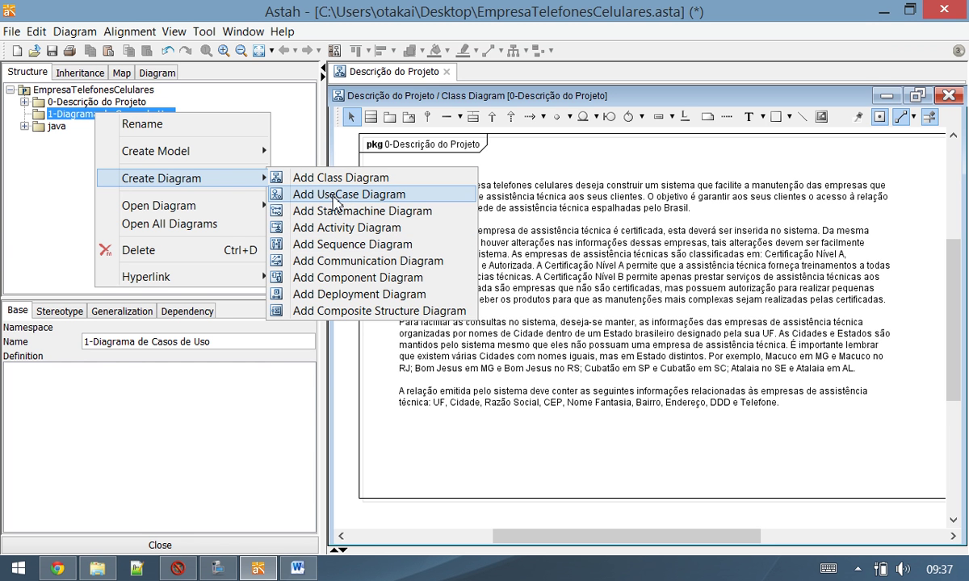
{"action": "left_click", "coordinate": [328, 200]}
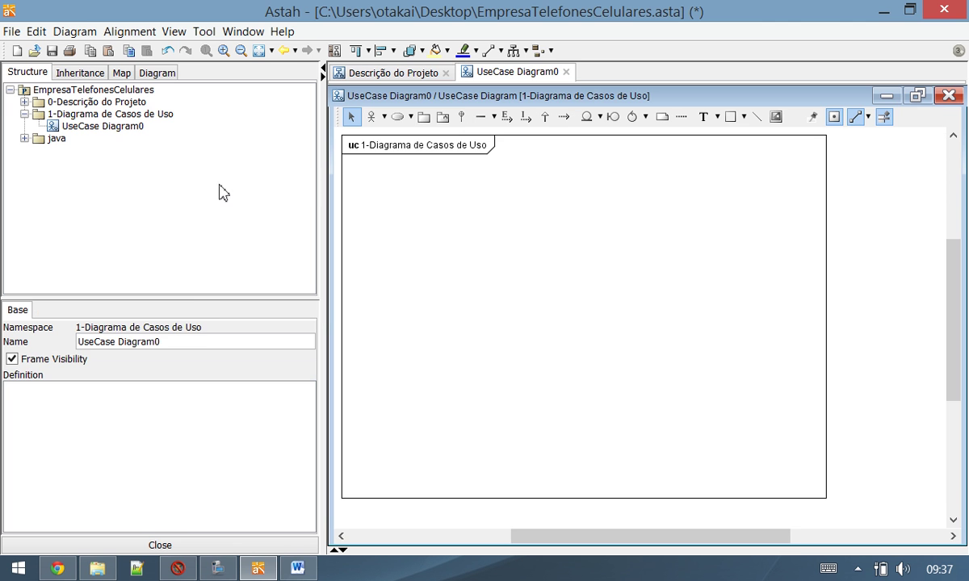
Rename the new use case diagram as "Diagrama de Casos de Uso", copying the text from its package name, and save the project
{"action": "left_click", "coordinate": [104, 115]}
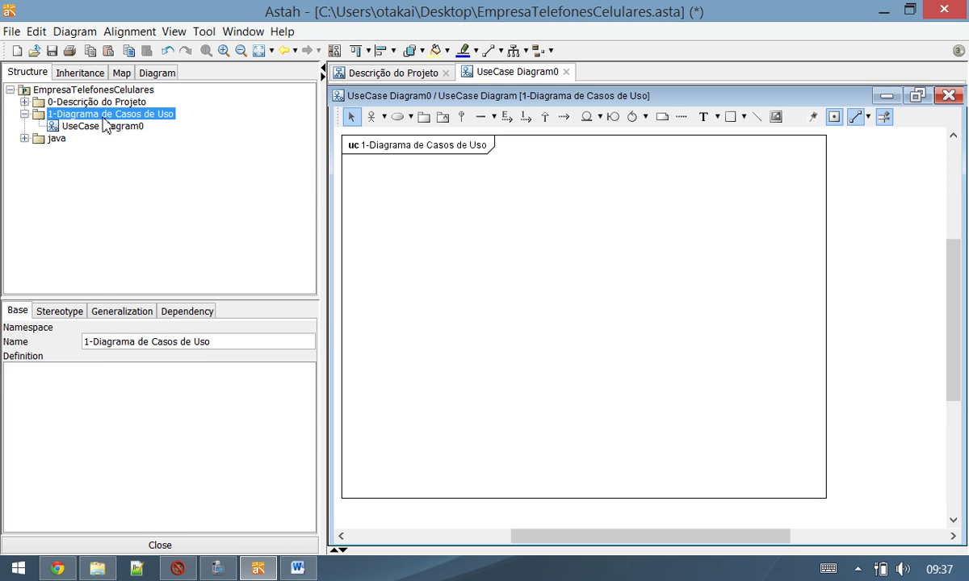
{"action": "left_click_drag", "start_coordinate": [97, 341], "coordinate": [210, 342]}
{"action": "key", "text": "ctrl+c"}
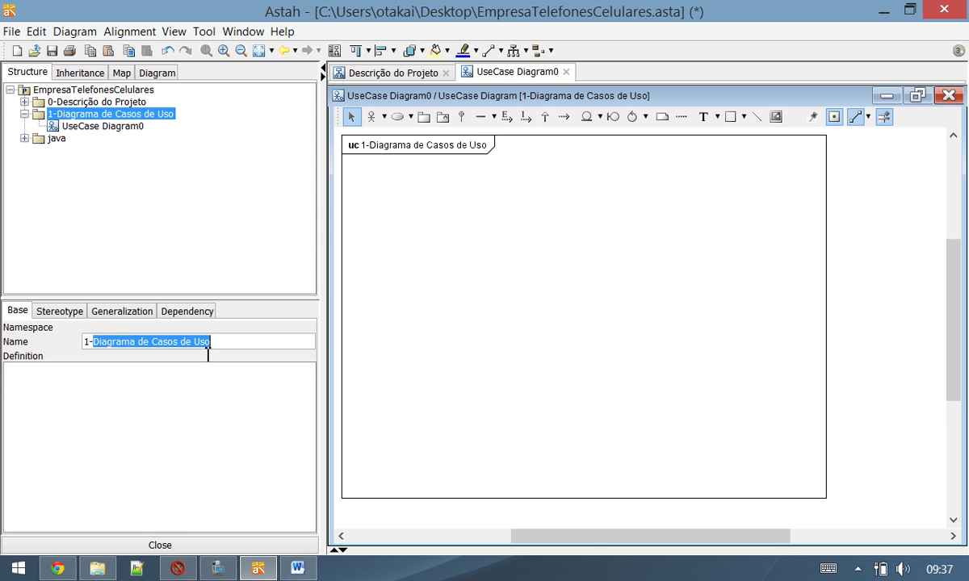
{"action": "left_click", "coordinate": [96, 127]}
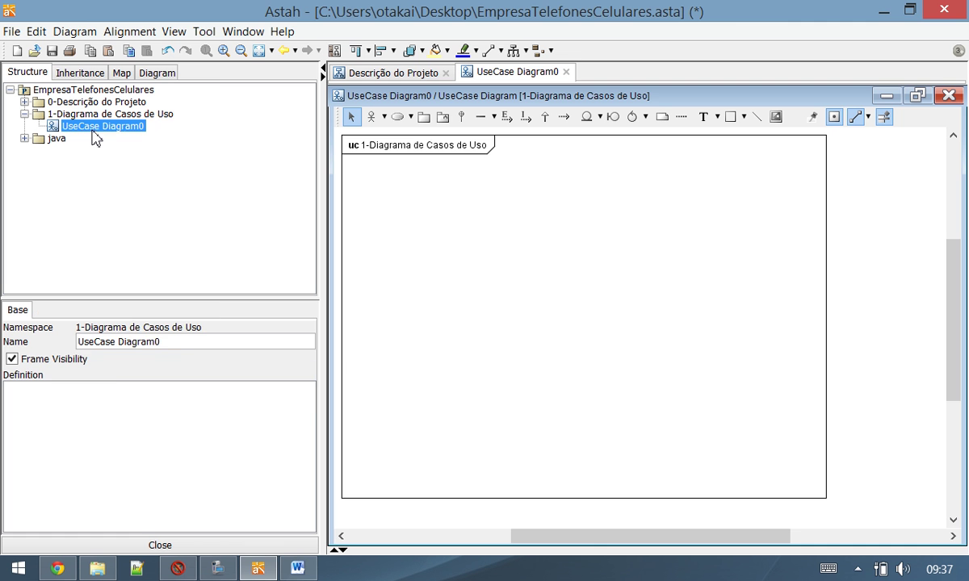
{"action": "left_click_drag", "start_coordinate": [177, 342], "coordinate": [4, 331]}
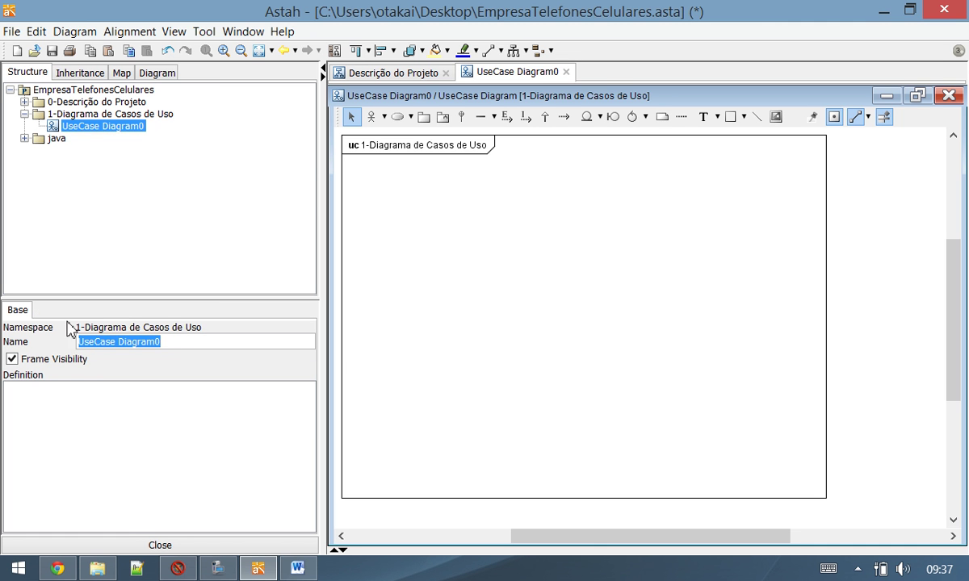
{"action": "key", "text": "ctrl+v"}
{"action": "key", "text": "Return"}
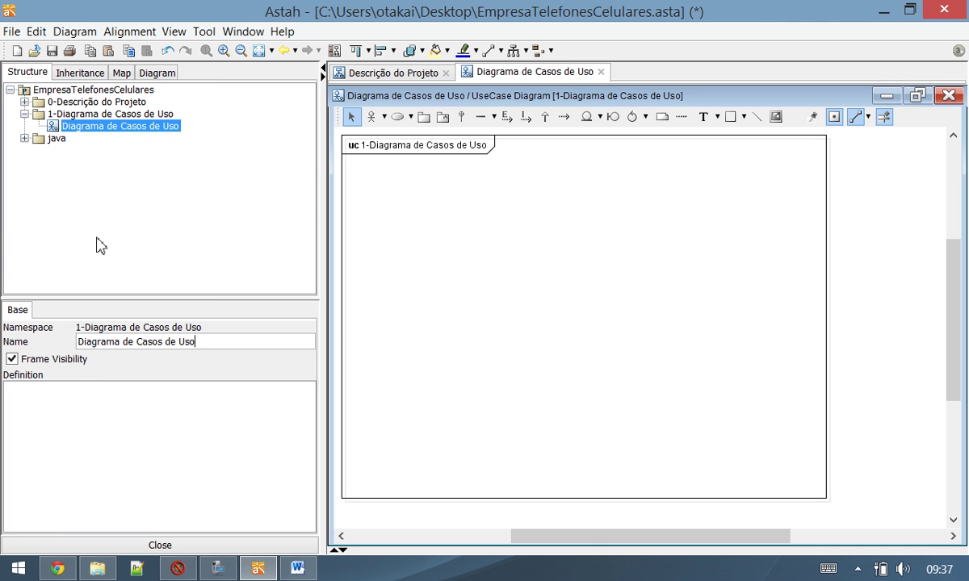
{"action": "left_click", "coordinate": [51, 51]}
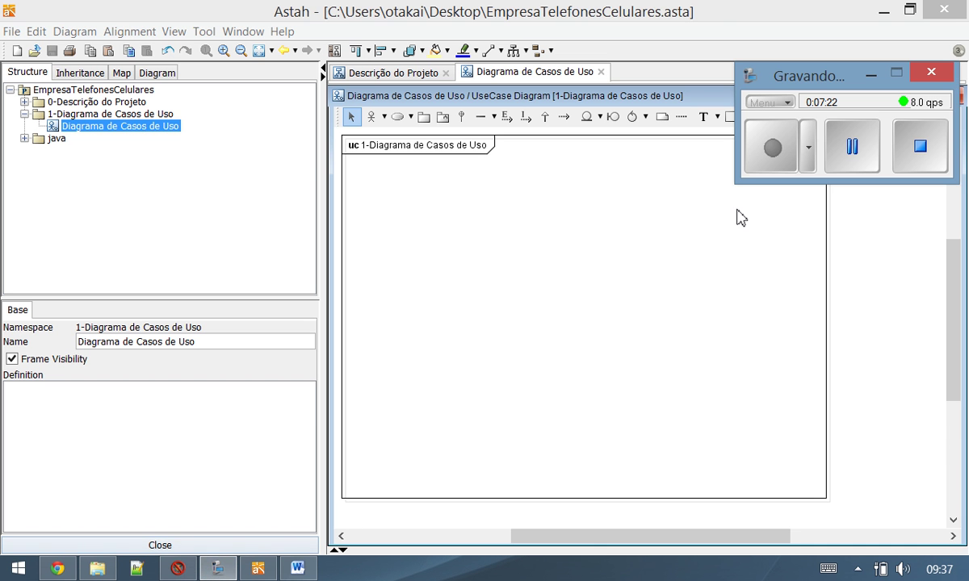
{"action": "left_click", "coordinate": [869, 78]}
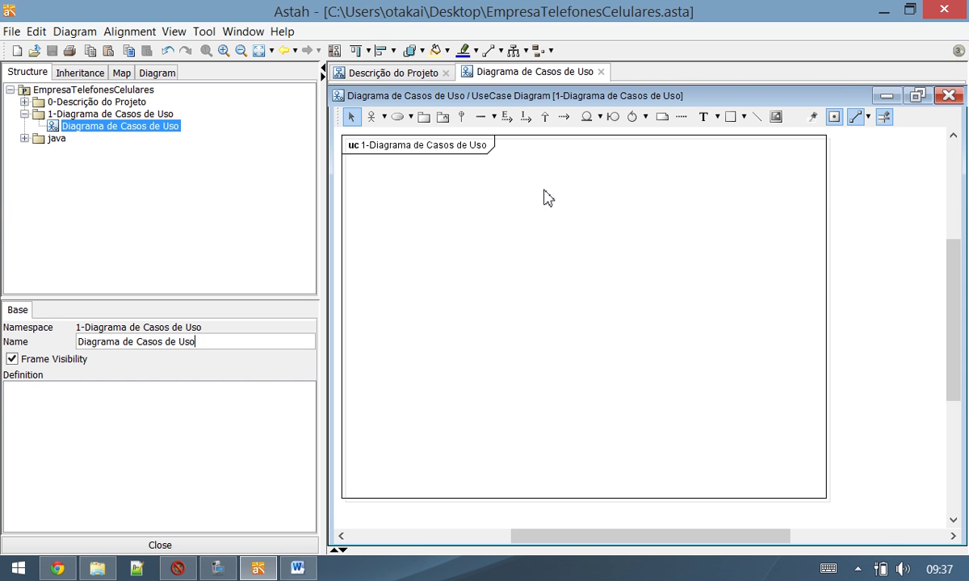
Check the use case diagram in the Word document Exercício 05 and add an actor named "Técnico" to the Astah diagram
{"action": "left_click", "coordinate": [311, 576]}
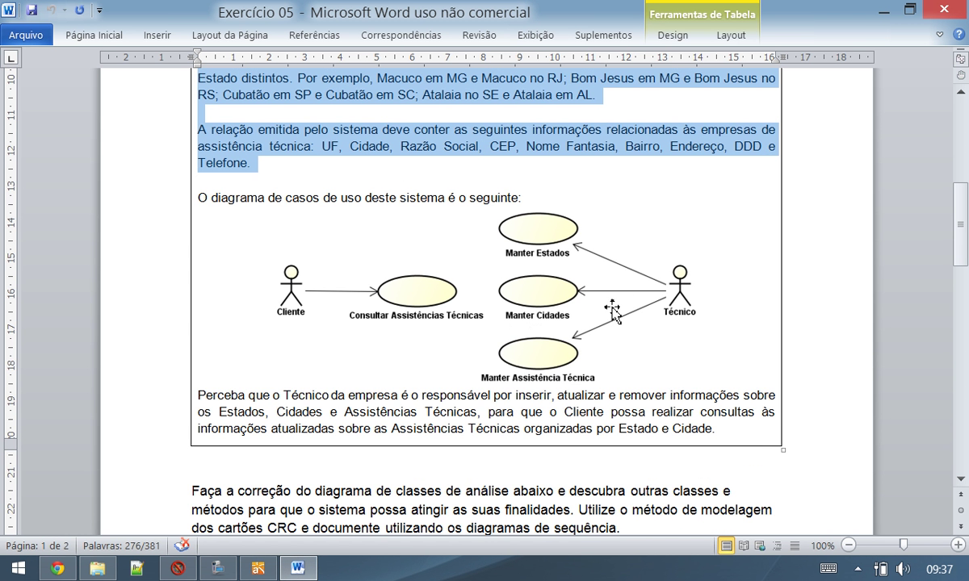
{"action": "left_click", "coordinate": [374, 375]}
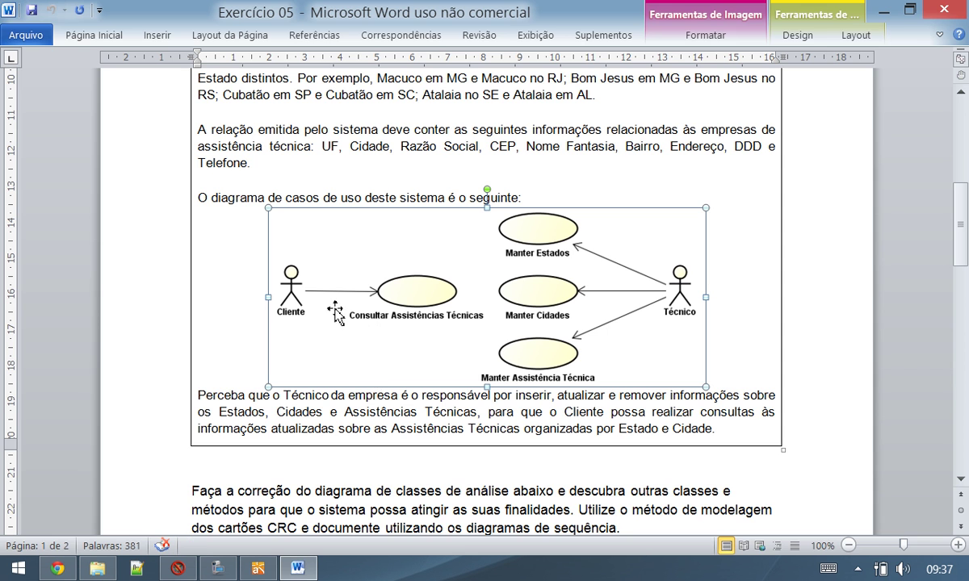
{"action": "left_click", "coordinate": [257, 567]}
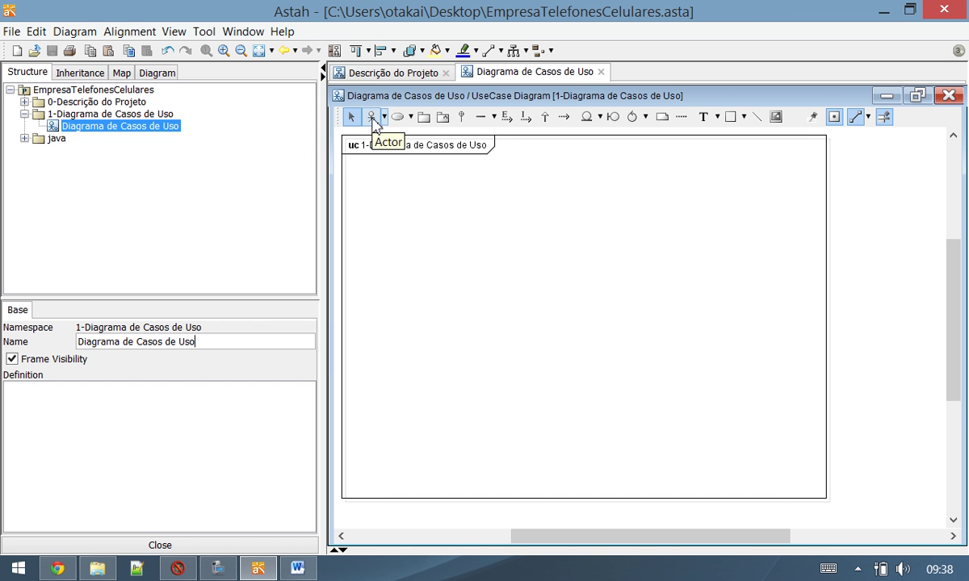
{"action": "left_click", "coordinate": [373, 120]}
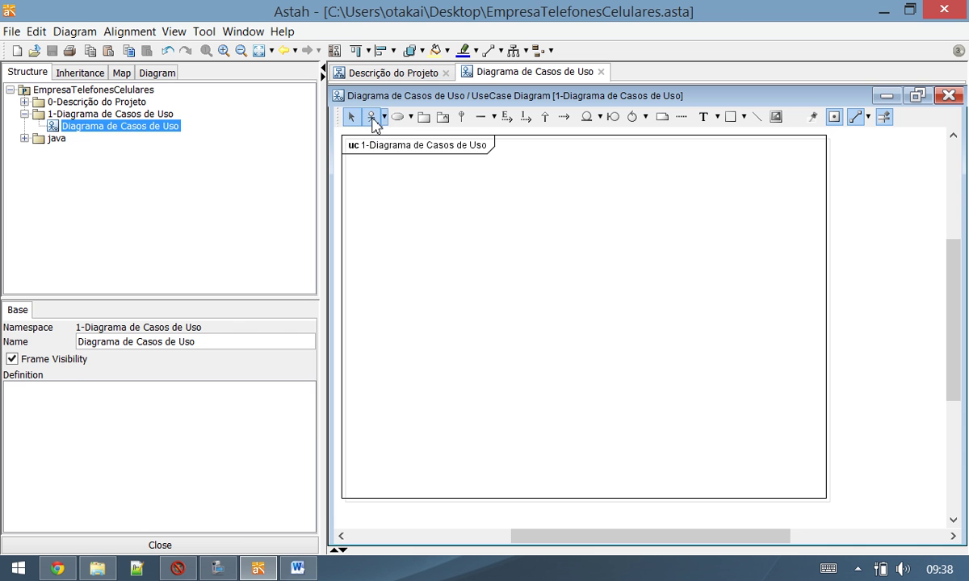
{"action": "left_click", "coordinate": [408, 204]}
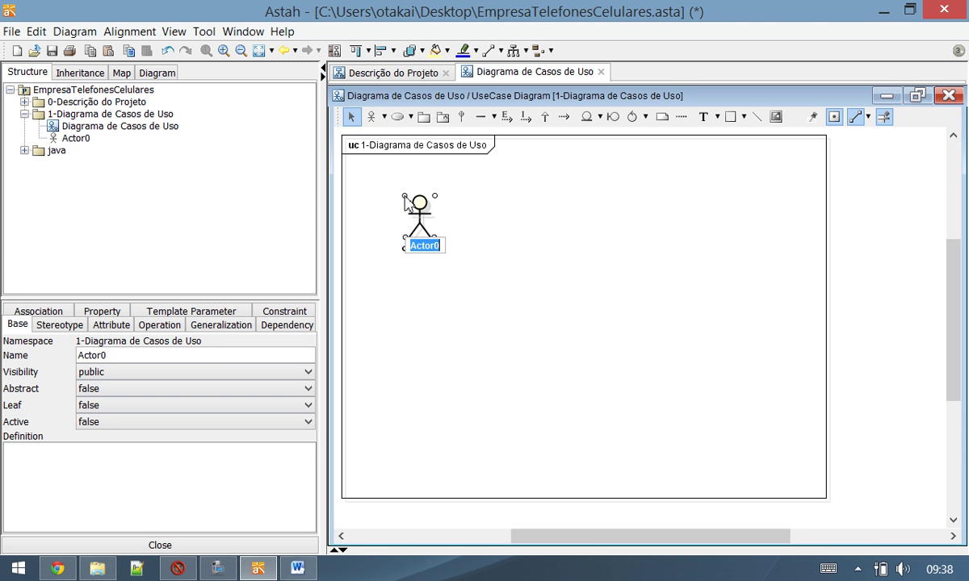
{"action": "type", "text": "Técnico"}
{"action": "left_click", "coordinate": [397, 315]}
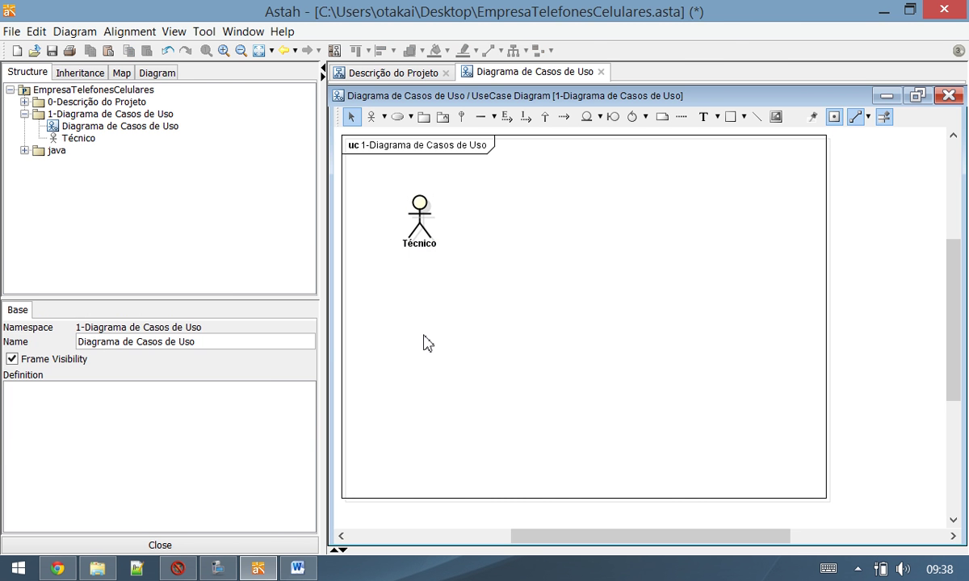
Recheck the reference diagram in Word and add a second actor named "Cliente" below Técnico in the Astah diagram
{"action": "left_click", "coordinate": [298, 570]}
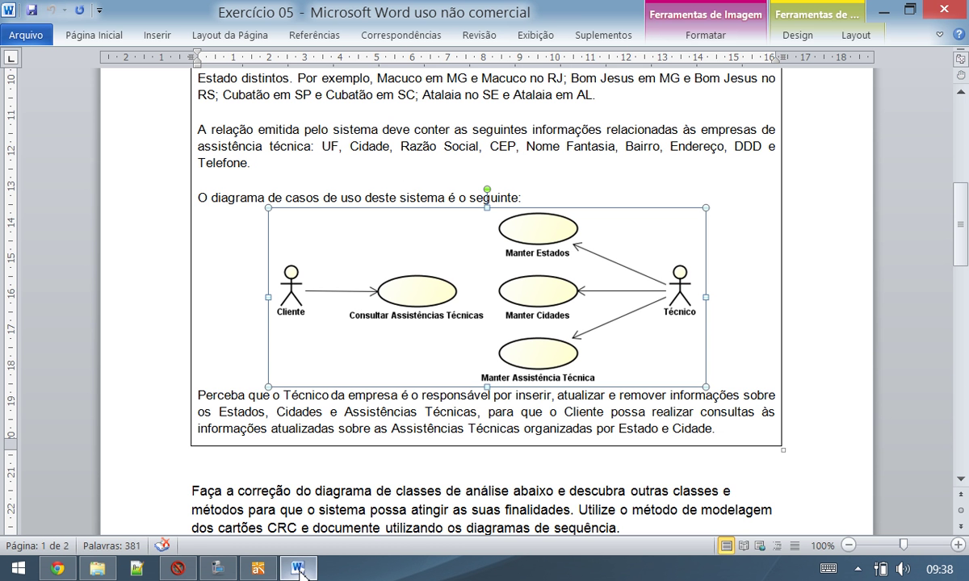
{"action": "left_click", "coordinate": [298, 570]}
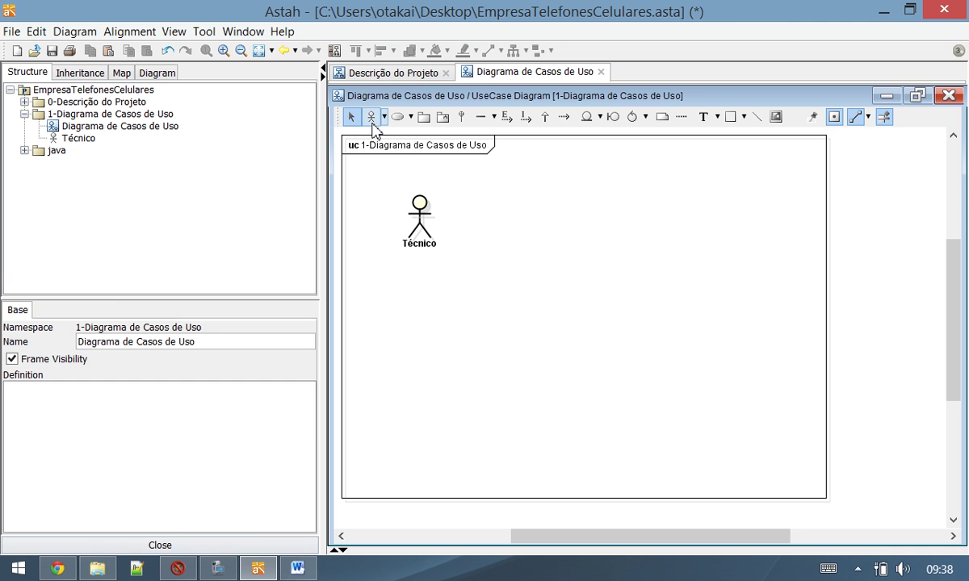
{"action": "left_click", "coordinate": [374, 119]}
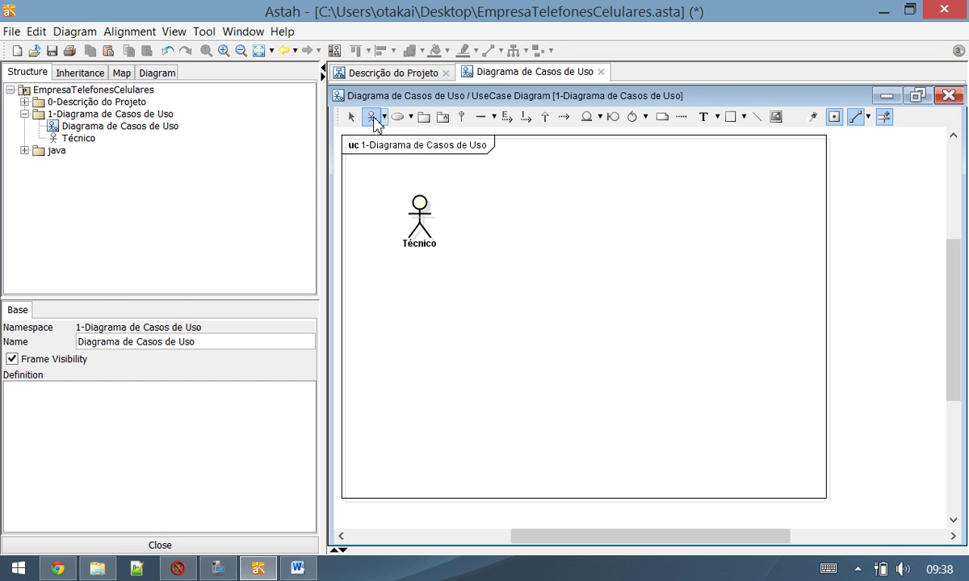
{"action": "left_click", "coordinate": [398, 312]}
{"action": "type", "text": "Cliente"}
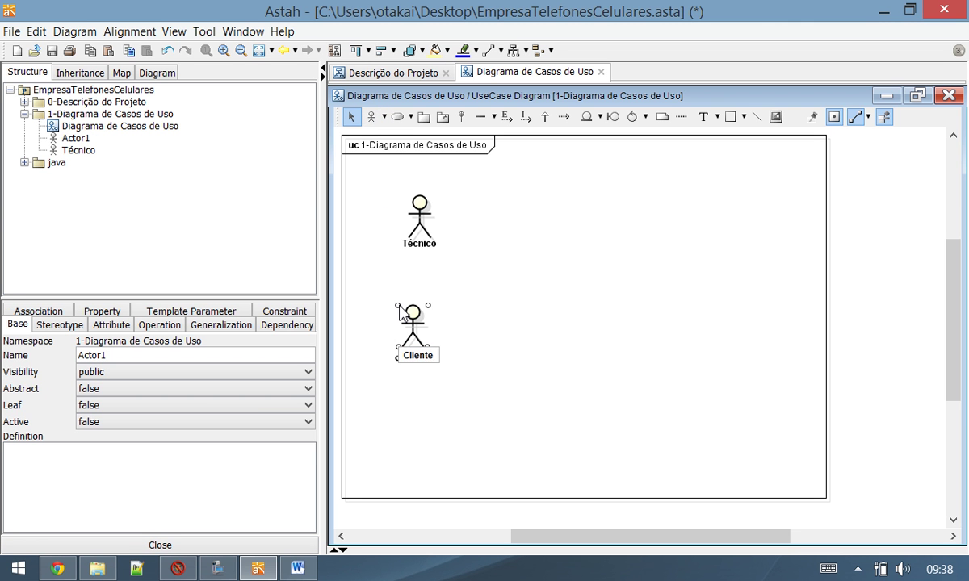
{"action": "key", "text": "Return"}
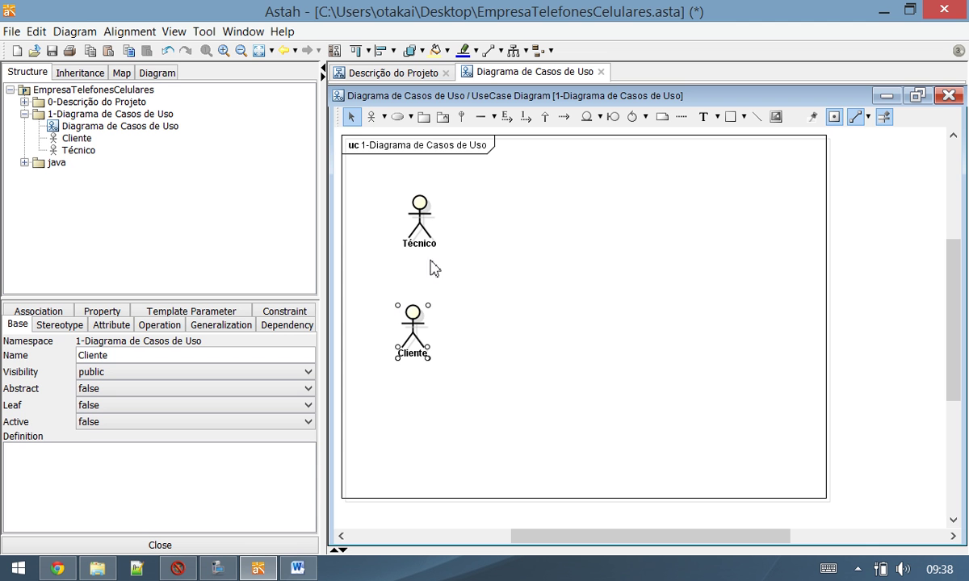
Arrange the actors level with each other, Técnico on the right side of the diagram and Cliente on the left, and save the project
{"action": "left_click_drag", "start_coordinate": [421, 227], "coordinate": [688, 271]}
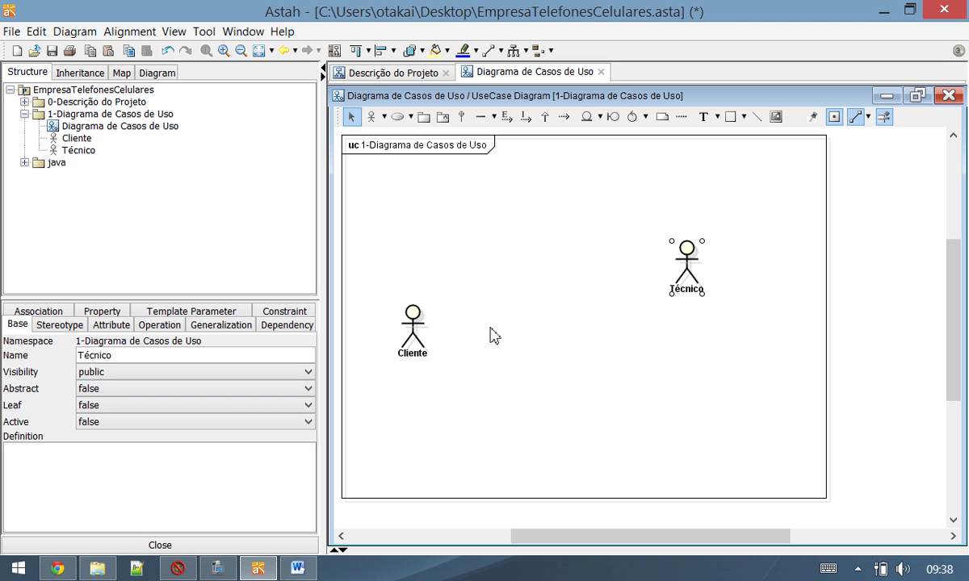
{"action": "left_click_drag", "start_coordinate": [406, 314], "coordinate": [426, 277]}
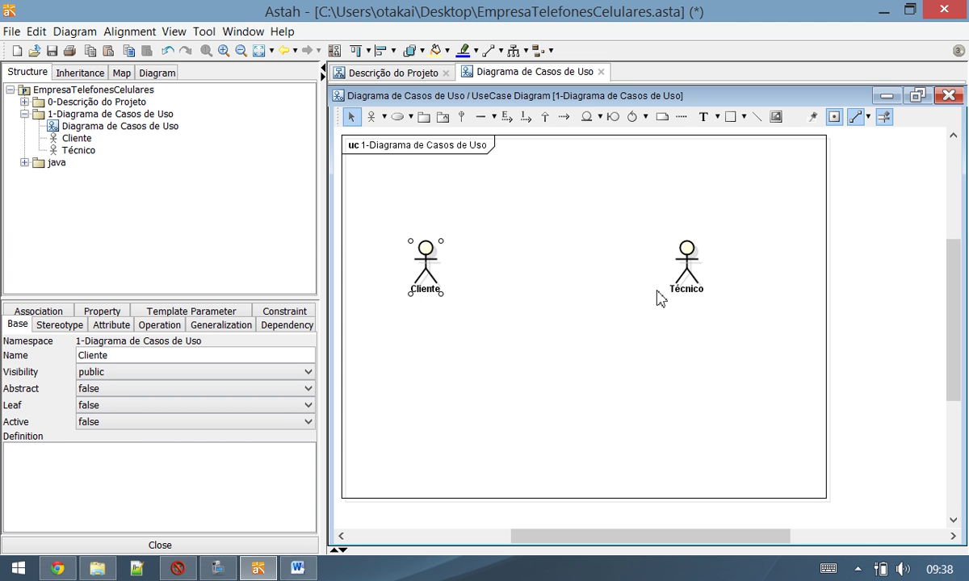
{"action": "left_click", "coordinate": [52, 50]}
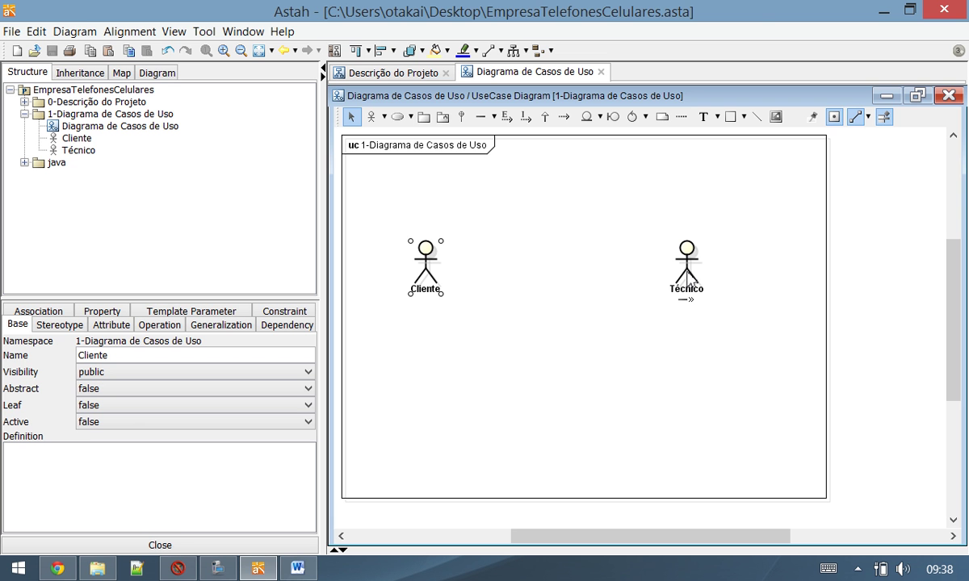
Examine the Cliente and Técnico actors and their properties in the project structure under "1-Diagrama de Casos de Uso"
{"action": "left_click", "coordinate": [78, 140]}
{"action": "left_click", "coordinate": [78, 151]}
{"action": "left_click", "coordinate": [80, 140]}
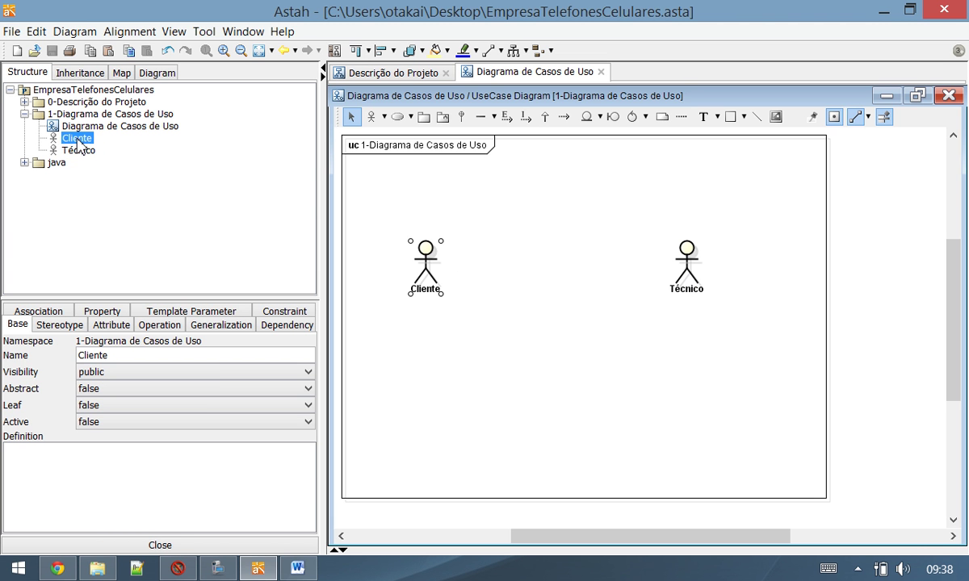
{"action": "left_click", "coordinate": [77, 151]}
{"action": "left_click", "coordinate": [78, 140]}
{"action": "left_click", "coordinate": [78, 152]}
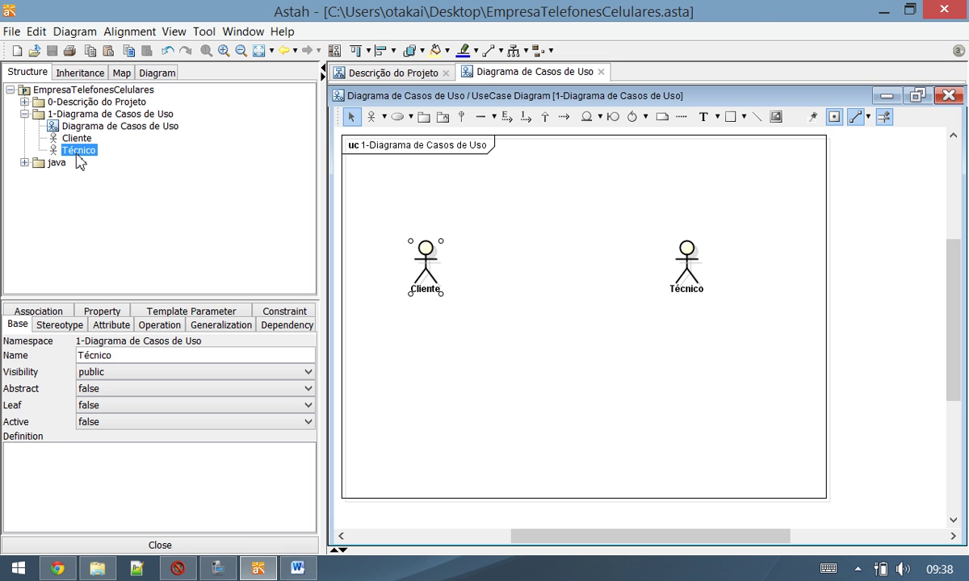
{"action": "left_click", "coordinate": [79, 140]}
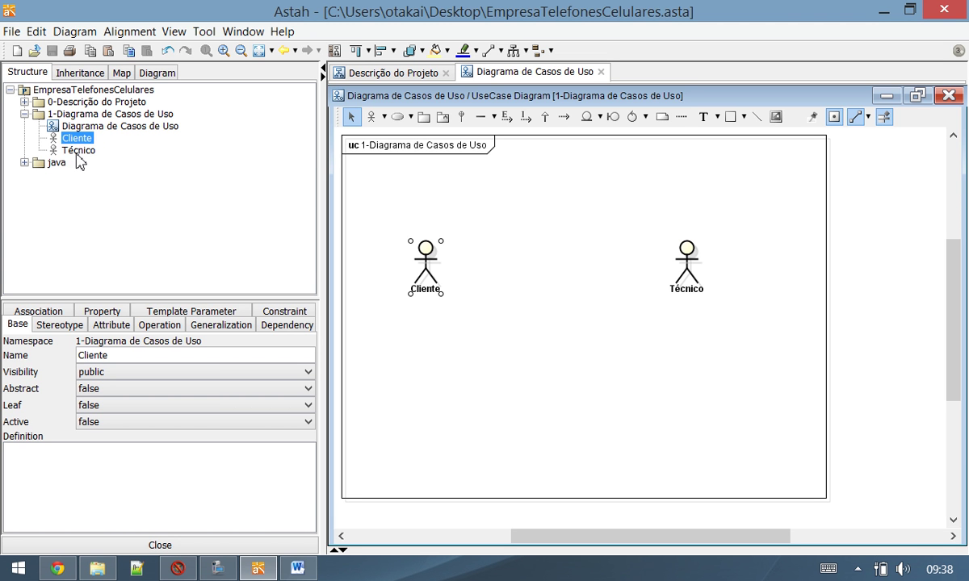
{"action": "left_click", "coordinate": [78, 151]}
{"action": "left_click", "coordinate": [82, 140]}
{"action": "left_click", "coordinate": [521, 352]}
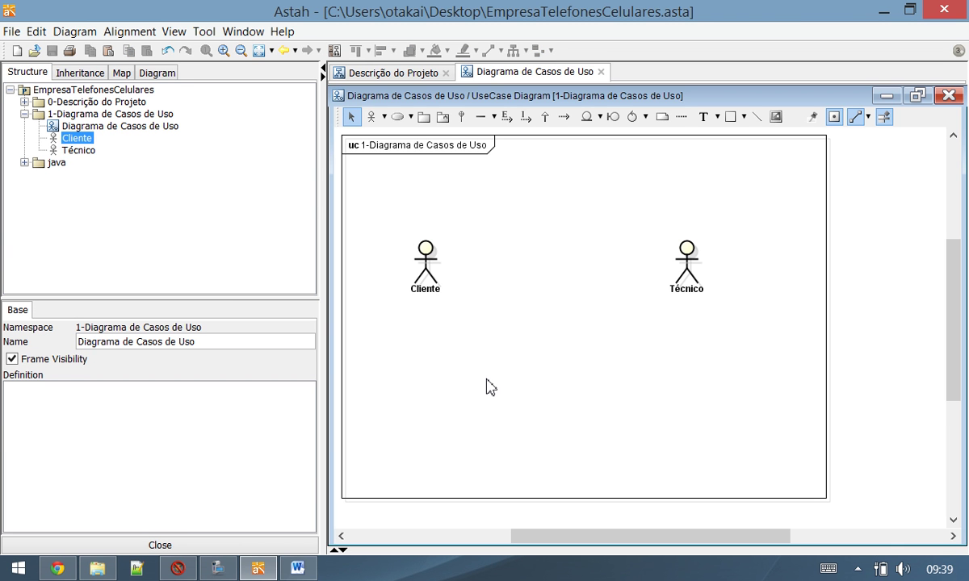
Remove the Cliente actor from the diagram only, leaving it in the project structure, and undo the removal
{"action": "left_click", "coordinate": [429, 268]}
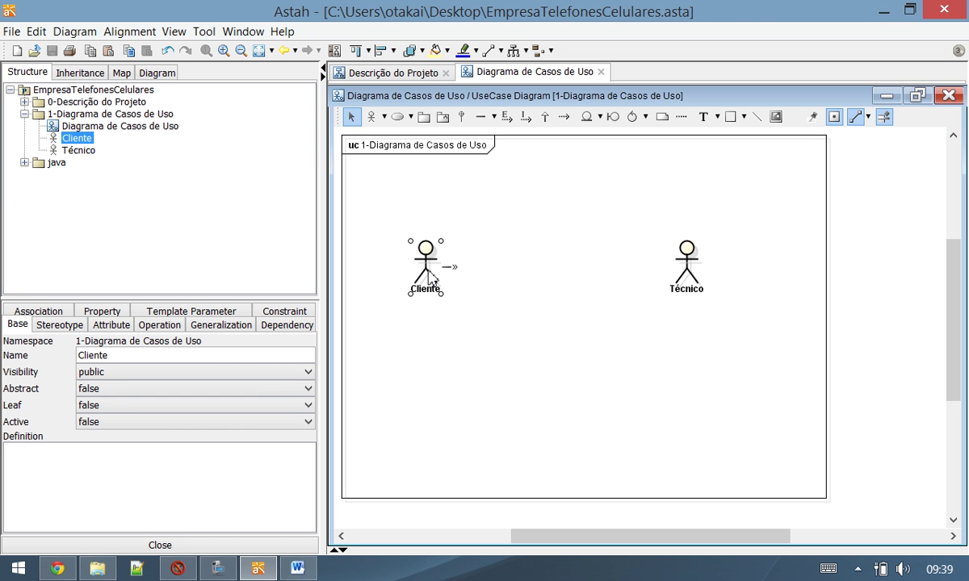
{"action": "key", "text": "Delete"}
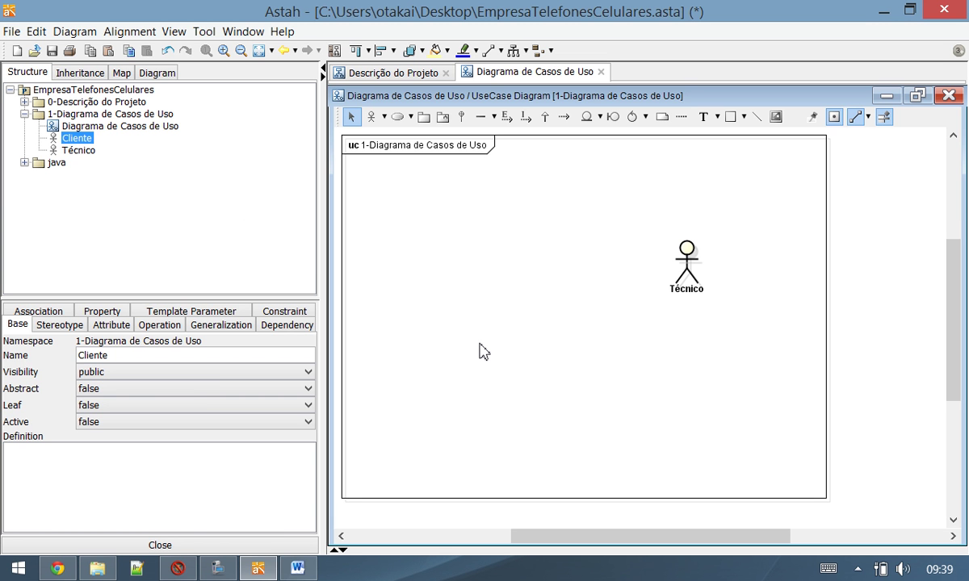
{"action": "key", "text": "ctrl+z"}
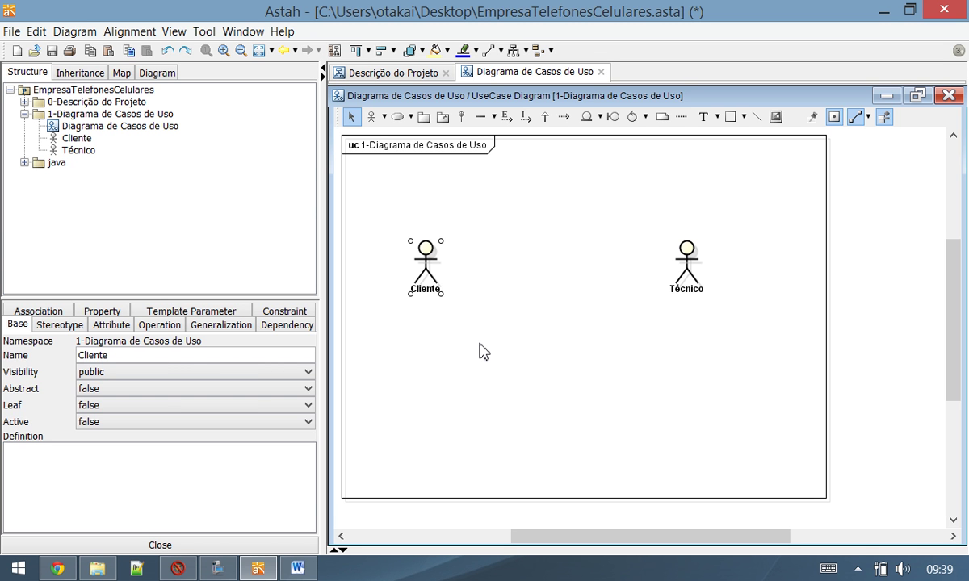
Delete the Cliente actor from both the diagram and the project structure twice, undoing each deletion
{"action": "left_click", "coordinate": [389, 328]}
{"action": "left_click", "coordinate": [416, 257]}
{"action": "key", "text": "Delete"}
{"action": "left_click", "coordinate": [456, 281]}
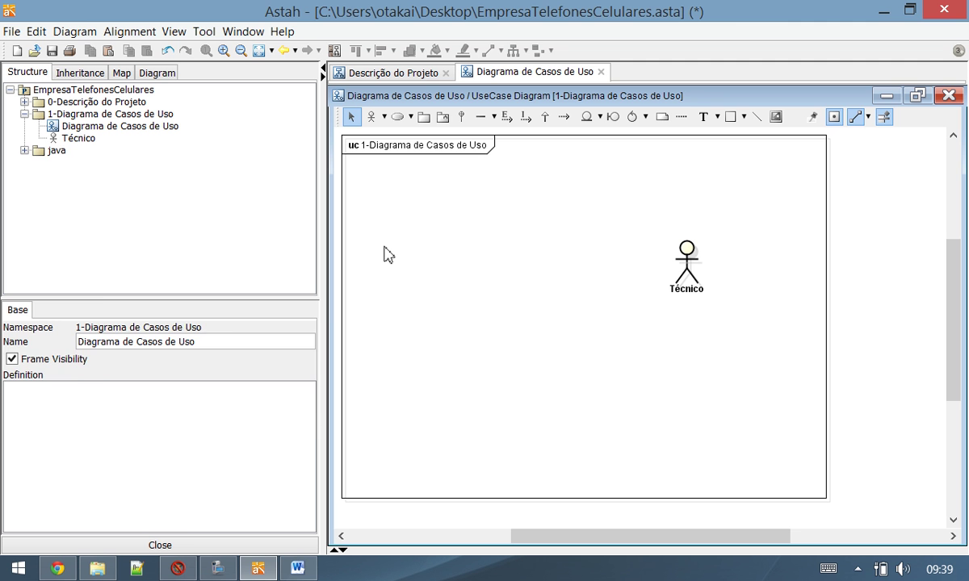
{"action": "key", "text": "ctrl+z"}
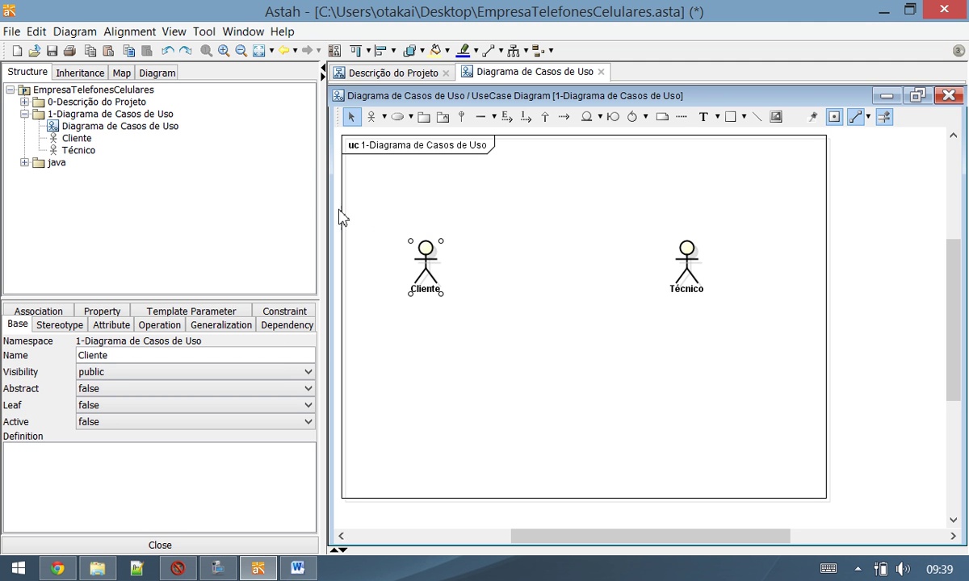
{"action": "key", "text": "Delete"}
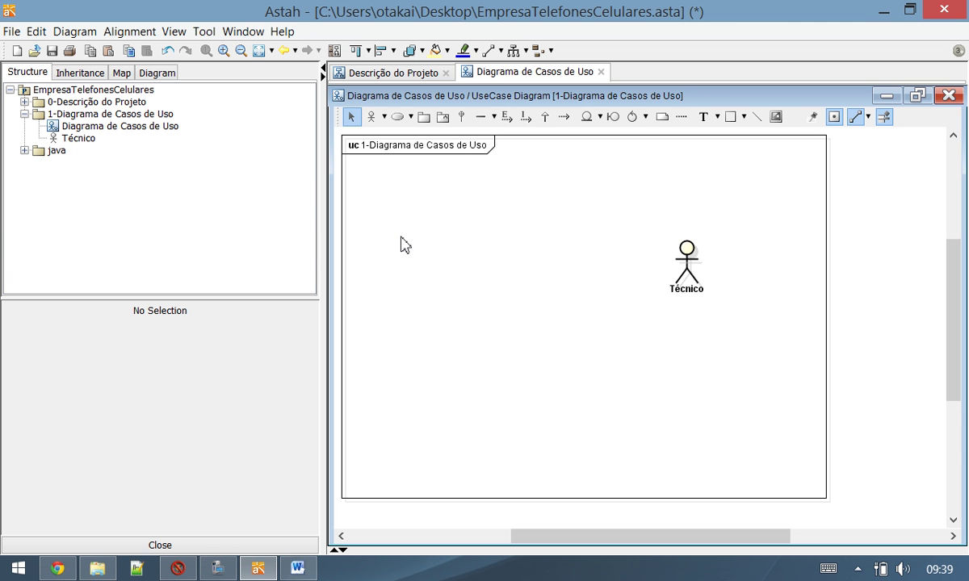
{"action": "key", "text": "ctrl+z"}
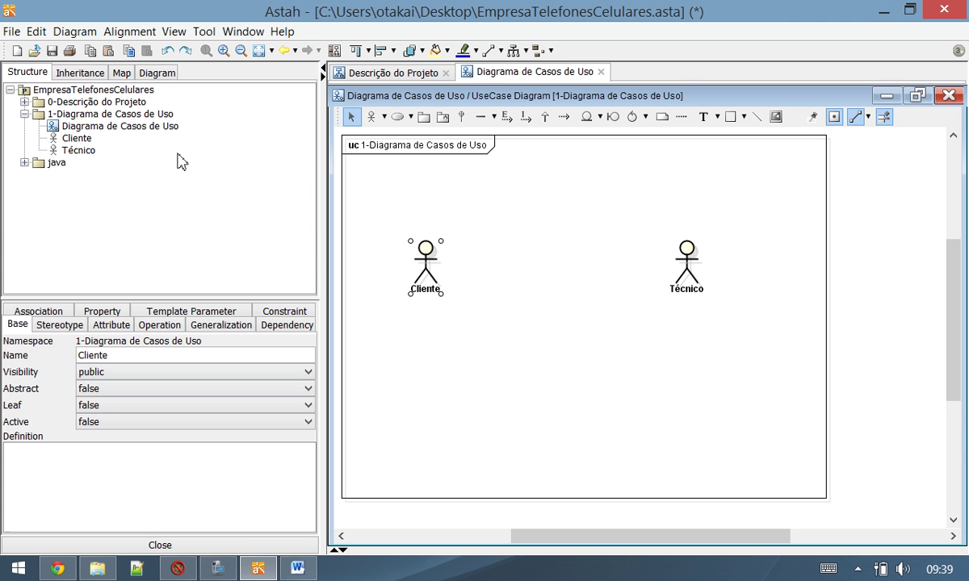
Shift the Cliente actor slightly toward Técnico at the same height, and consult the use case diagram in the Word document Exercício 05
{"action": "left_click", "coordinate": [466, 339]}
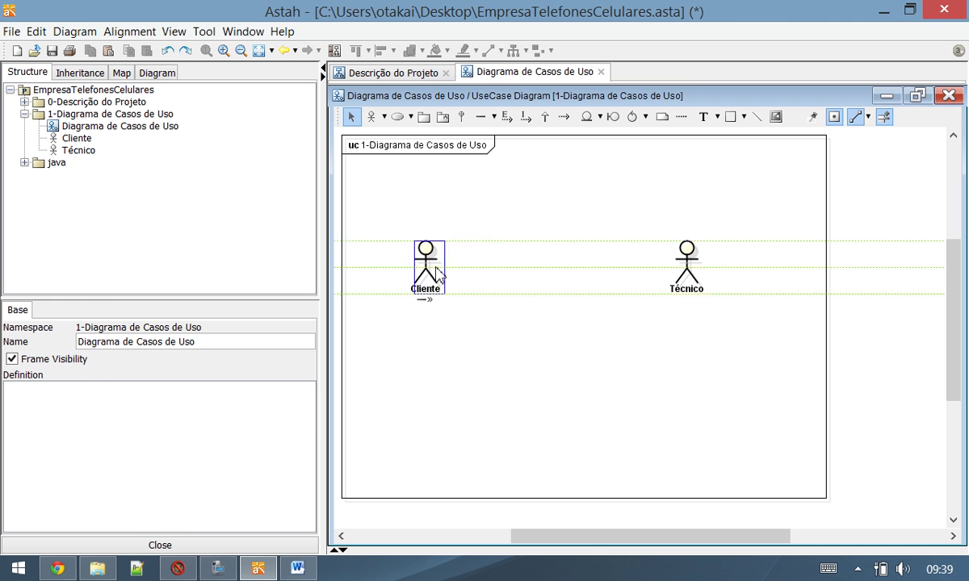
{"action": "left_click_drag", "start_coordinate": [436, 273], "coordinate": [443, 273]}
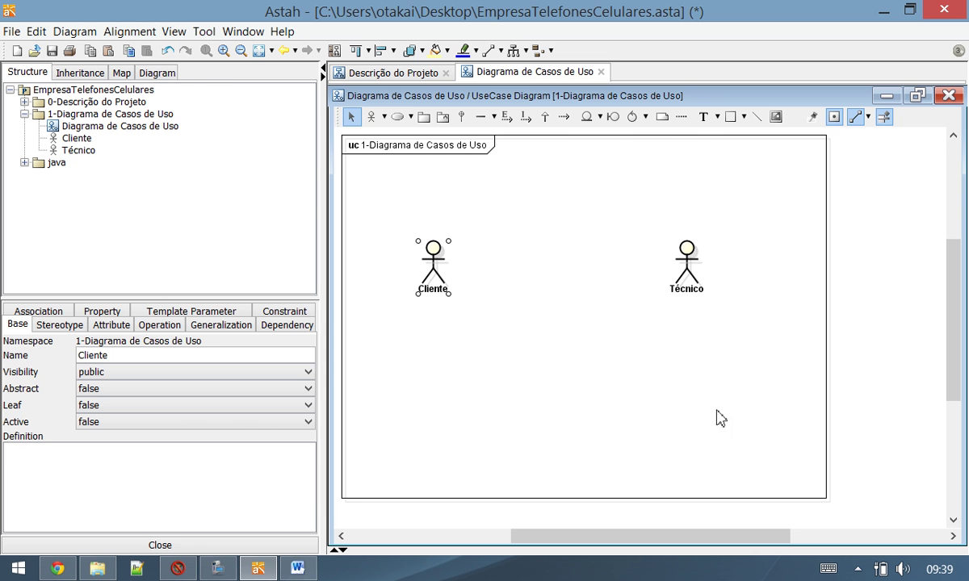
{"action": "left_click", "coordinate": [293, 570]}
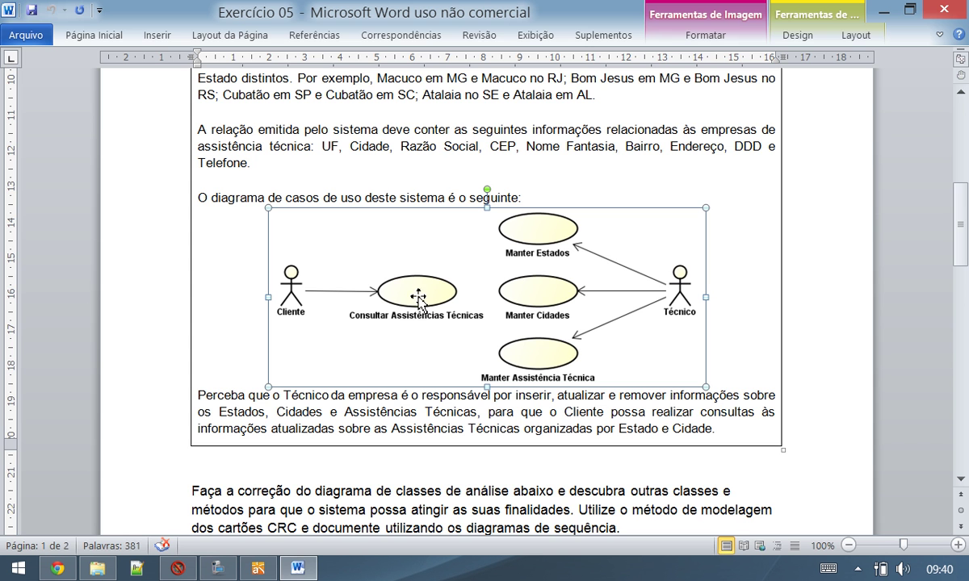
Switch to Astah and add a use case named "Consultar Assistências Técnicas" between the Cliente and Técnico actors
{"action": "left_click", "coordinate": [258, 569]}
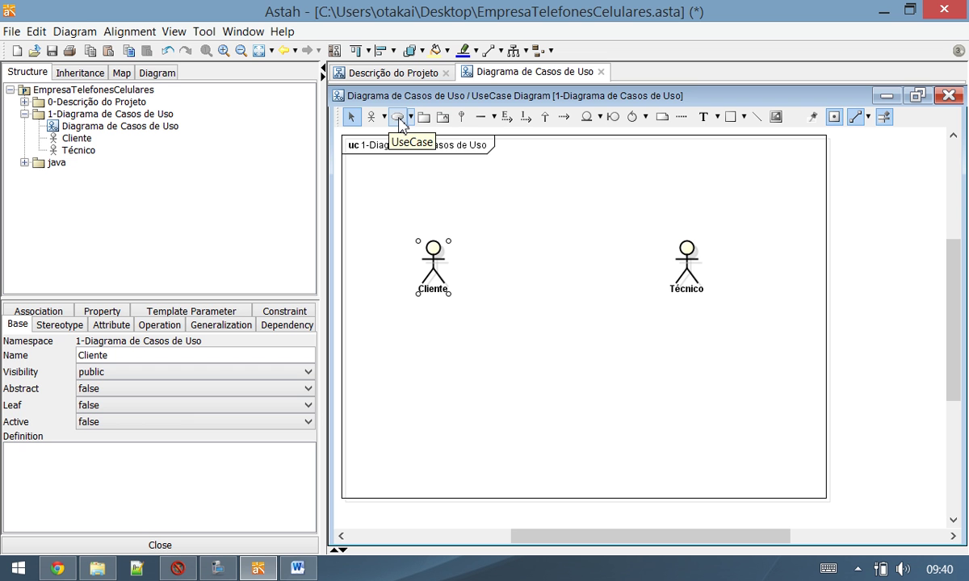
{"action": "left_click", "coordinate": [397, 117]}
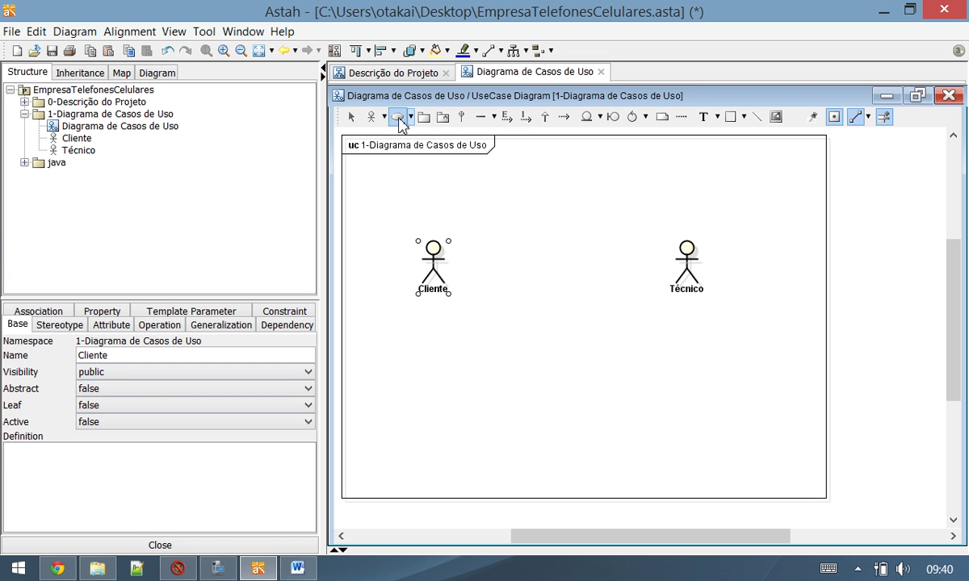
{"action": "left_click", "coordinate": [504, 257]}
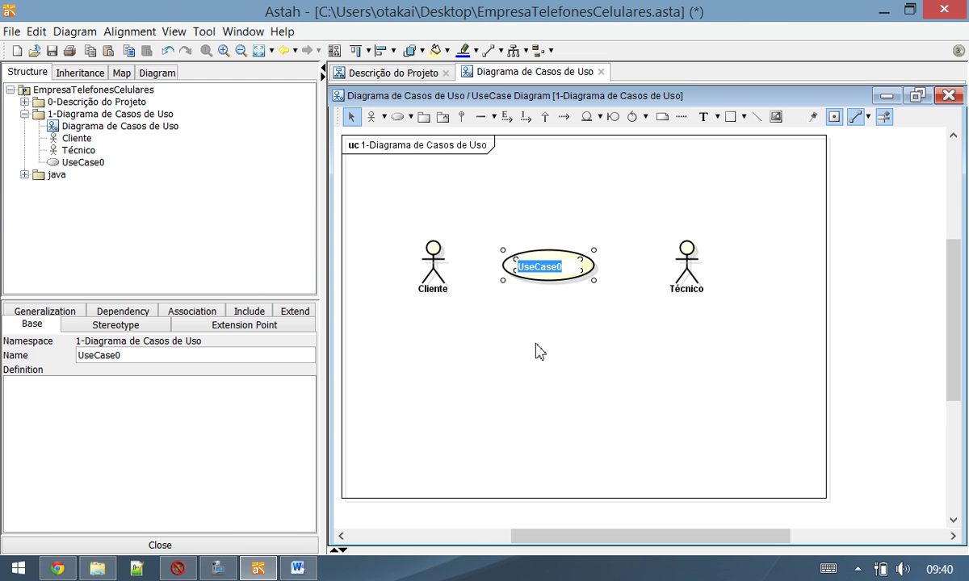
{"action": "type", "text": "Consultar Assistências"}
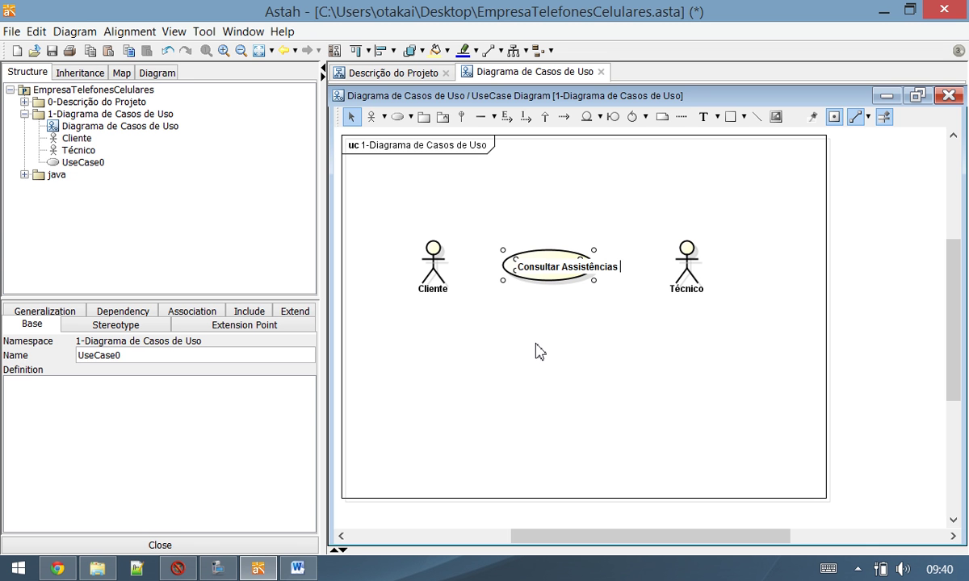
{"action": "type", "text": "Técnicas"}
{"action": "key", "text": "Return"}
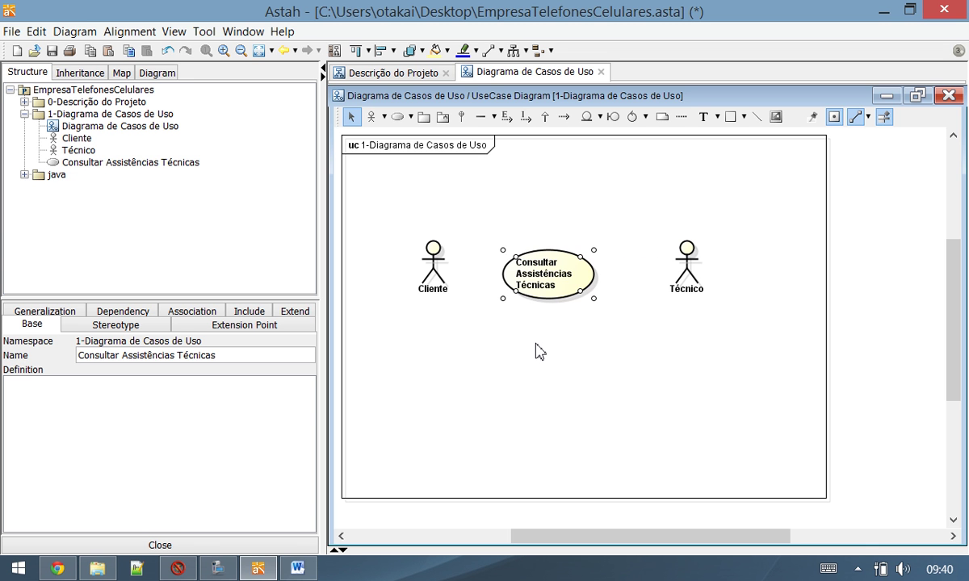
Shift the Consultar Assistências Técnicas use case slightly up toward Cliente and move the Técnico actor lower in the diagram
{"action": "left_click", "coordinate": [521, 368]}
{"action": "left_click_drag", "start_coordinate": [546, 283], "coordinate": [534, 271]}
{"action": "left_click_drag", "start_coordinate": [686, 262], "coordinate": [683, 386]}
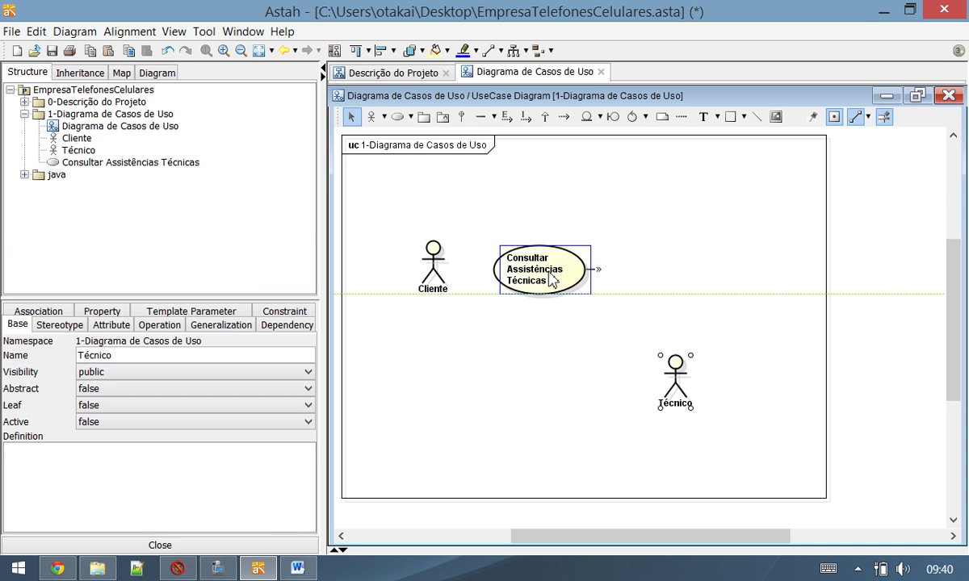
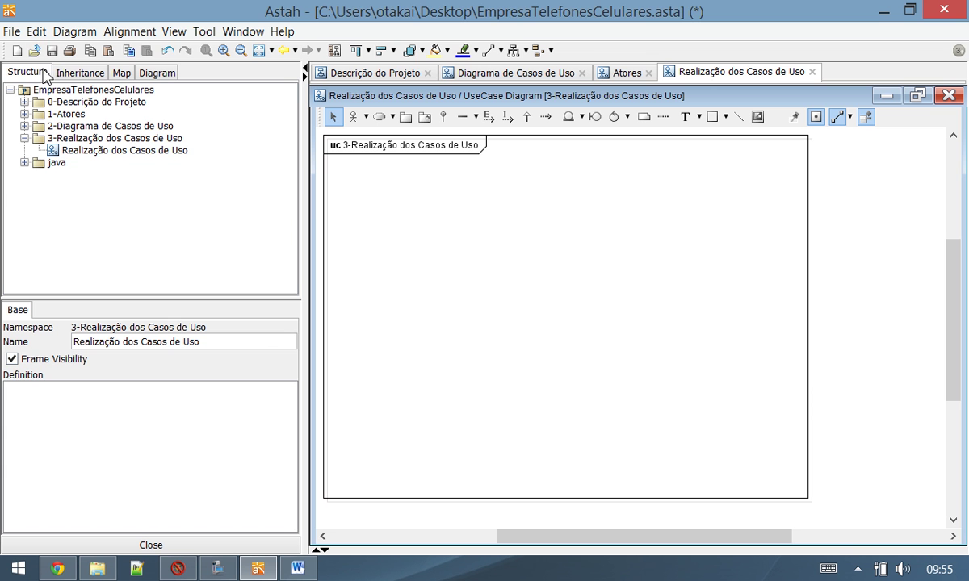
Save the project and add a package to the upper part of the "Realização dos Casos de Uso" diagram
{"action": "left_click", "coordinate": [51, 50]}
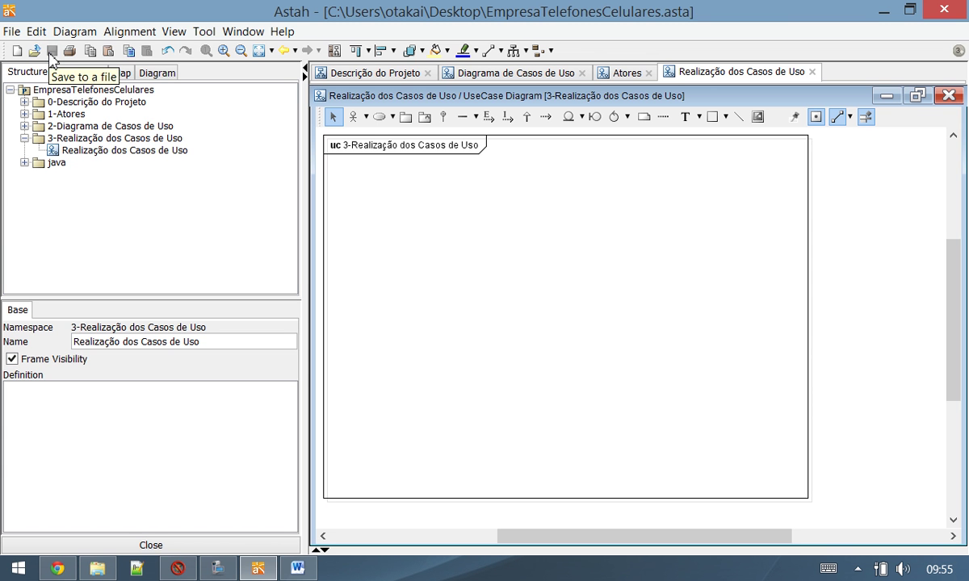
{"action": "left_click", "coordinate": [79, 154]}
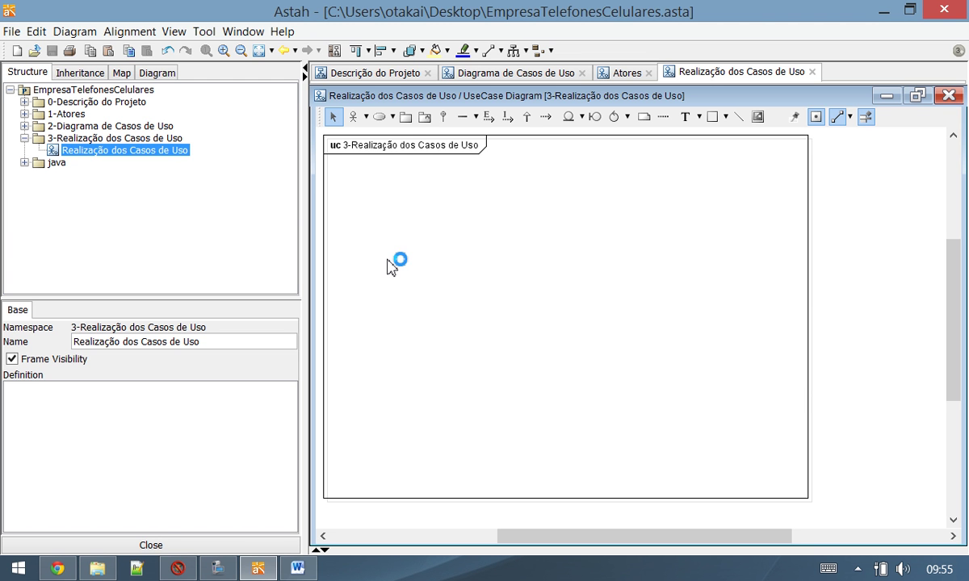
{"action": "left_click", "coordinate": [407, 121]}
{"action": "left_click", "coordinate": [414, 216]}
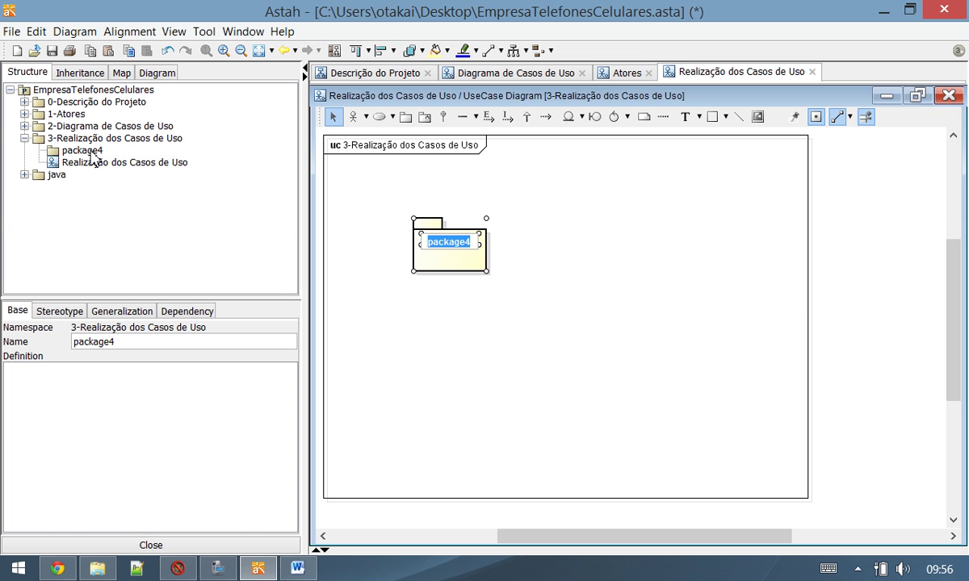
Consult the use cases under "2-Diagrama de Casos de Uso" and their diagram, and return to the "Realização dos Casos de Uso" diagram
{"action": "left_click", "coordinate": [25, 126]}
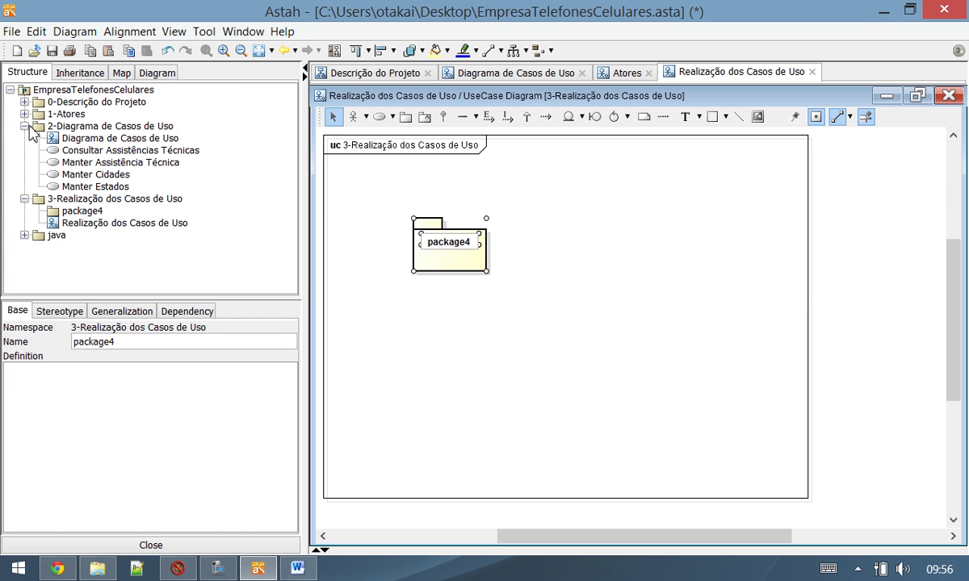
{"action": "left_click", "coordinate": [55, 139]}
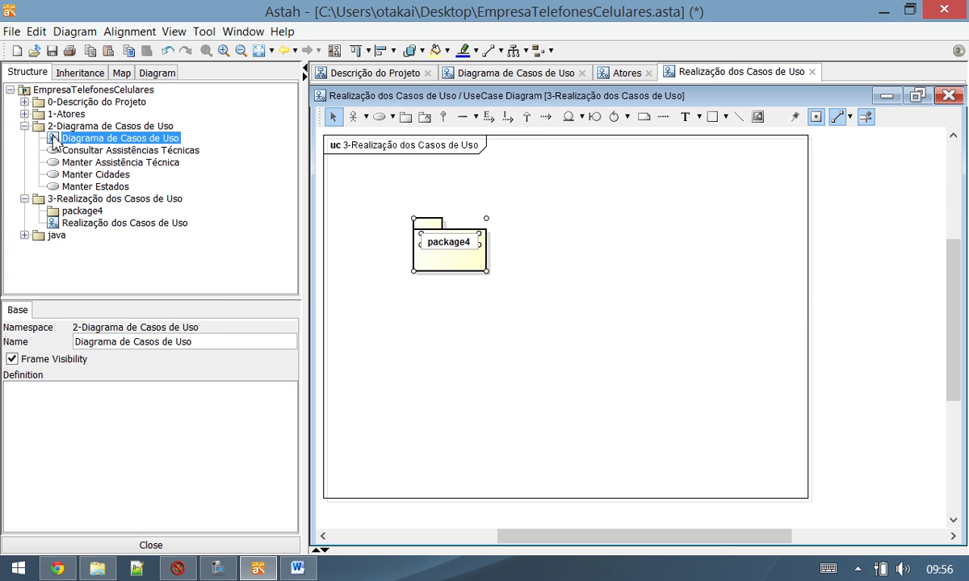
{"action": "double_click", "coordinate": [56, 139]}
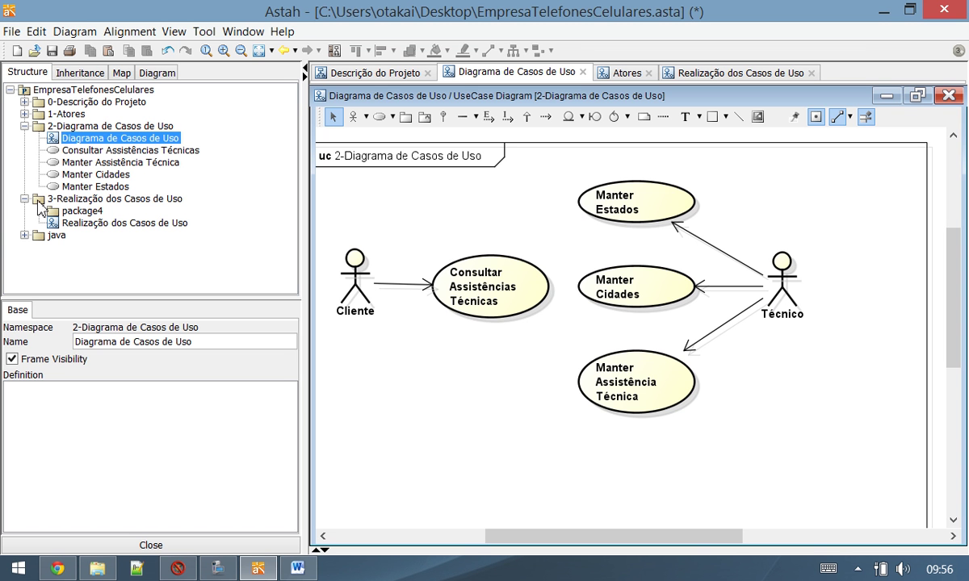
{"action": "double_click", "coordinate": [52, 222]}
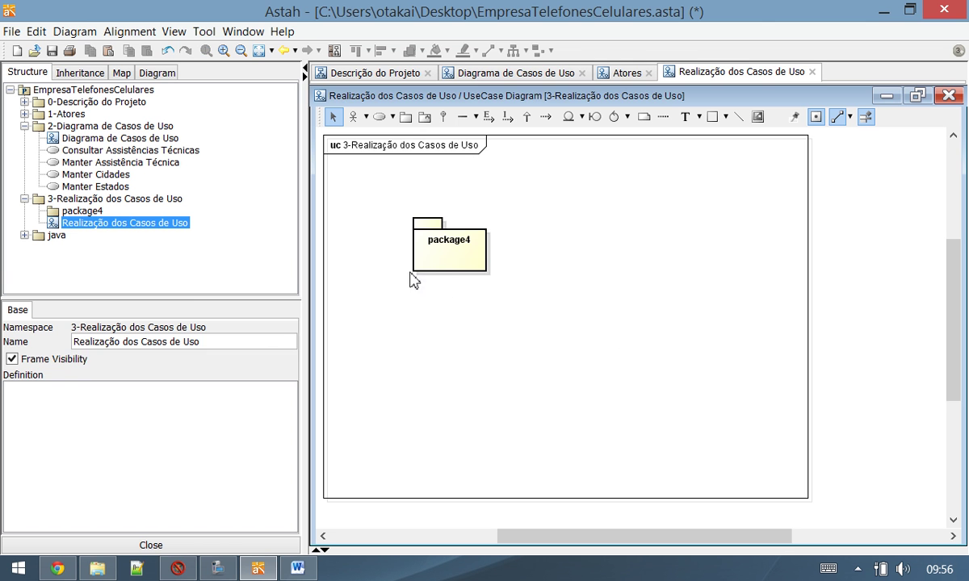
Rename the package in the diagram as "Manter Estados"
{"action": "left_click", "coordinate": [459, 250]}
{"action": "double_click", "coordinate": [458, 244]}
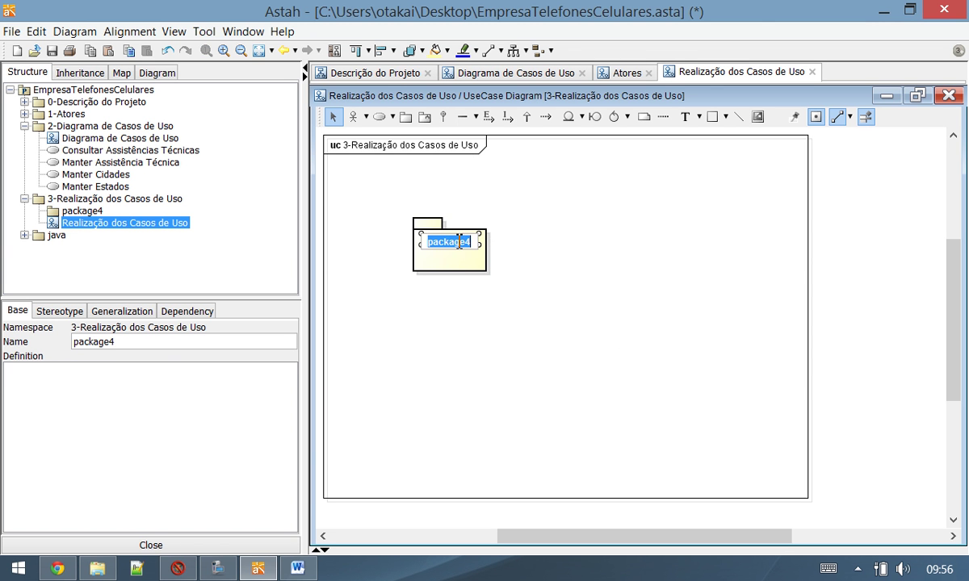
{"action": "type", "text": "Manter Estados"}
{"action": "key", "text": "Return"}
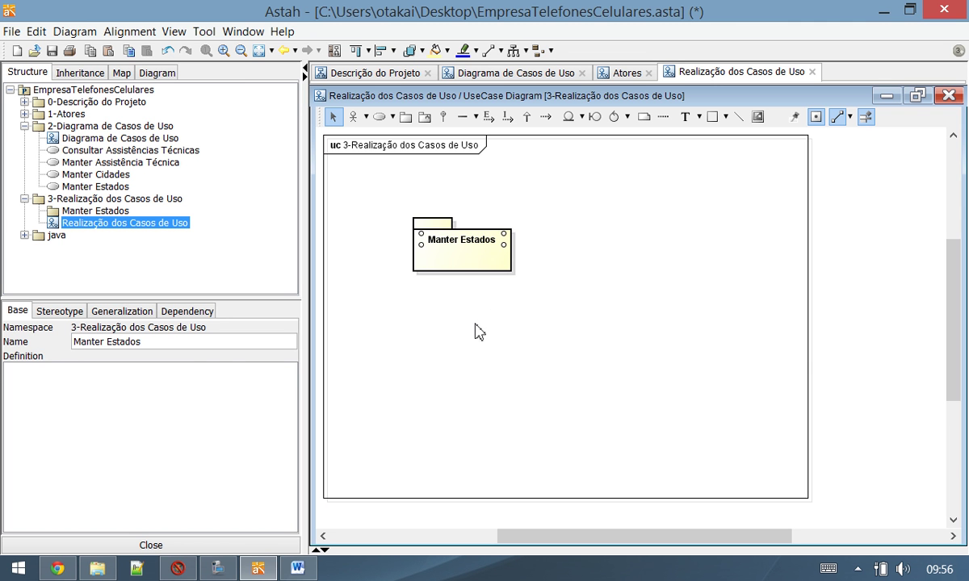
Move the Manter Estados package closer to the frame's title and save the project
{"action": "left_click", "coordinate": [476, 328]}
{"action": "left_click_drag", "start_coordinate": [469, 253], "coordinate": [425, 220]}
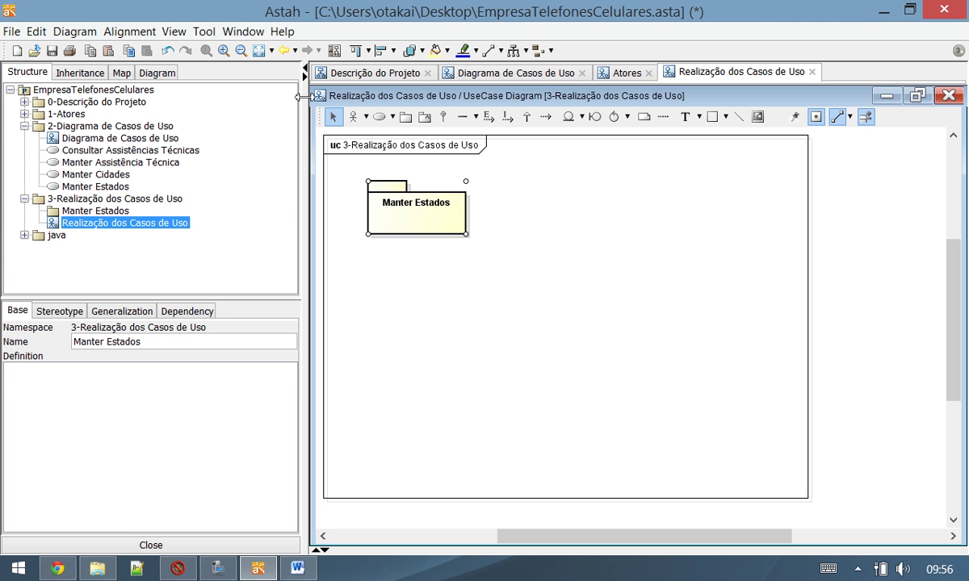
{"action": "left_click", "coordinate": [52, 50]}
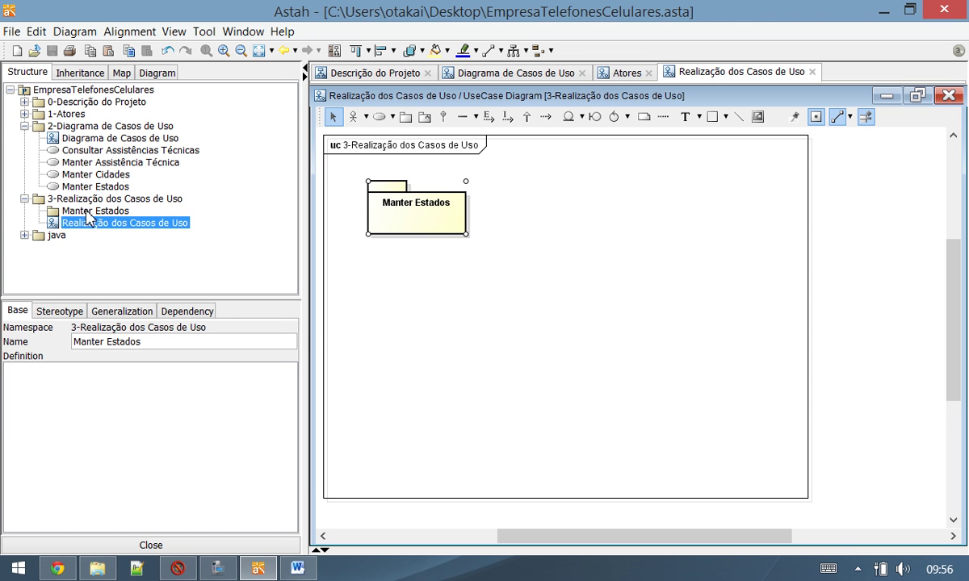
Create a class diagram inside the Manter Estados package
{"action": "left_click", "coordinate": [80, 209]}
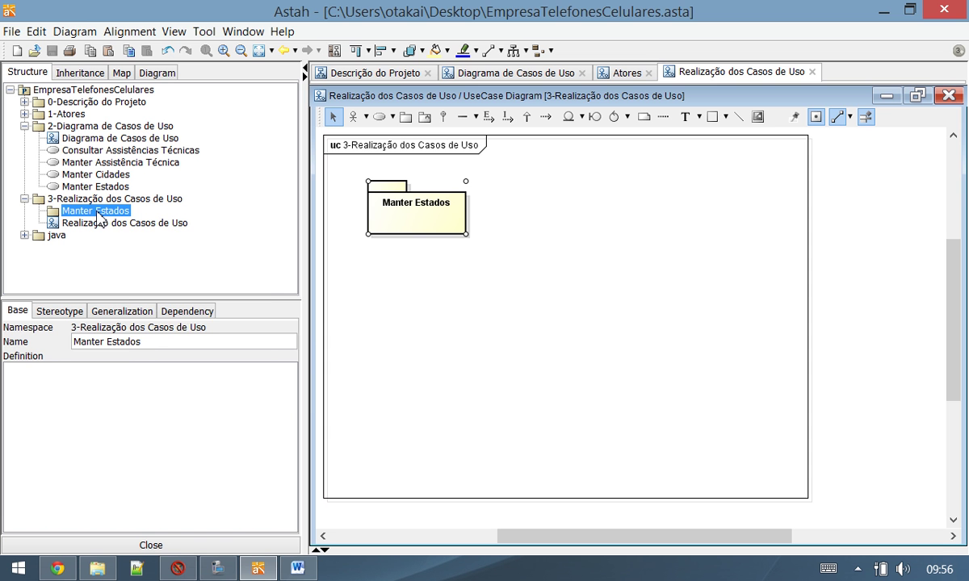
{"action": "right_click", "coordinate": [99, 218]}
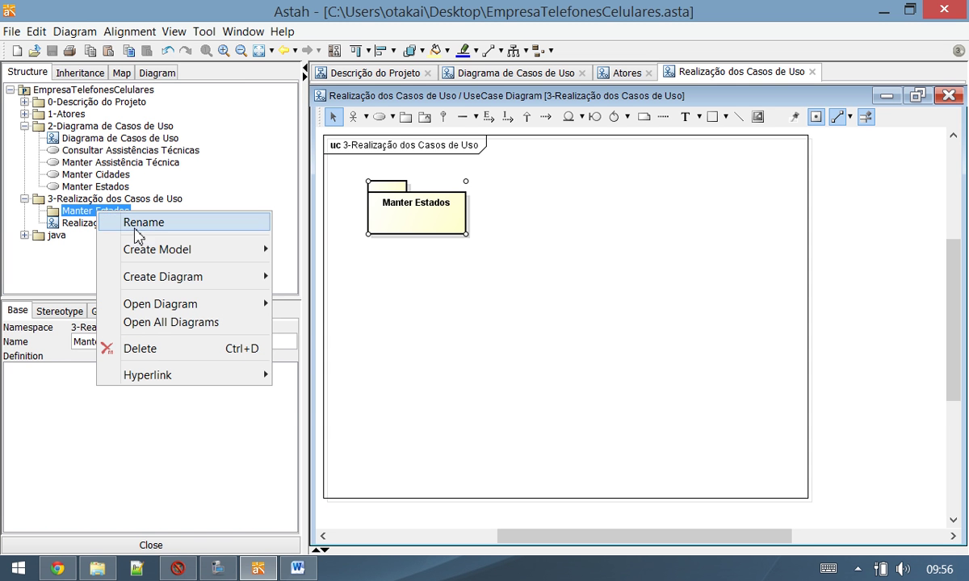
{"action": "mouse_move", "coordinate": [193, 283]}
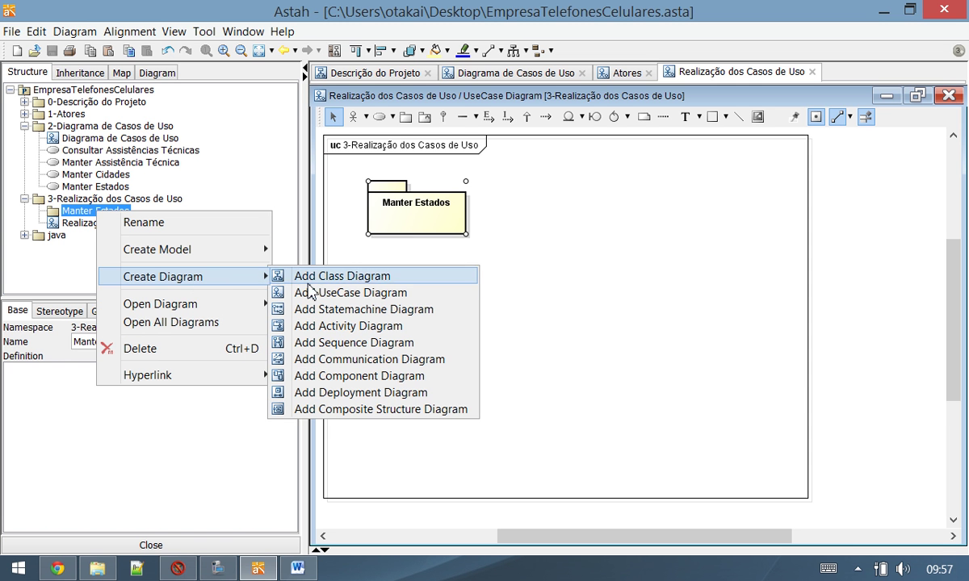
{"action": "left_click", "coordinate": [401, 279]}
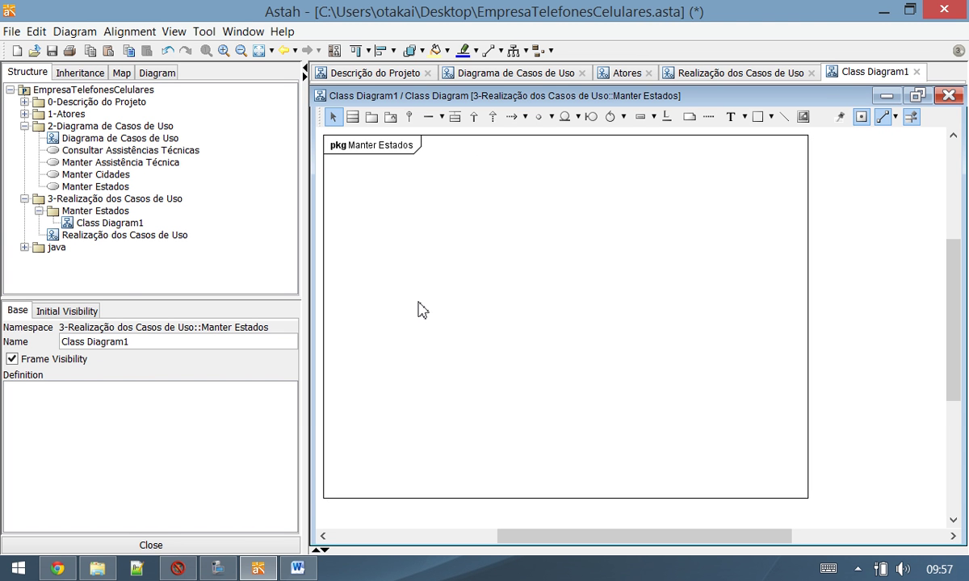
Rename the new class diagram as "Manter Estados" by copying the name of its package
{"action": "left_click", "coordinate": [128, 223]}
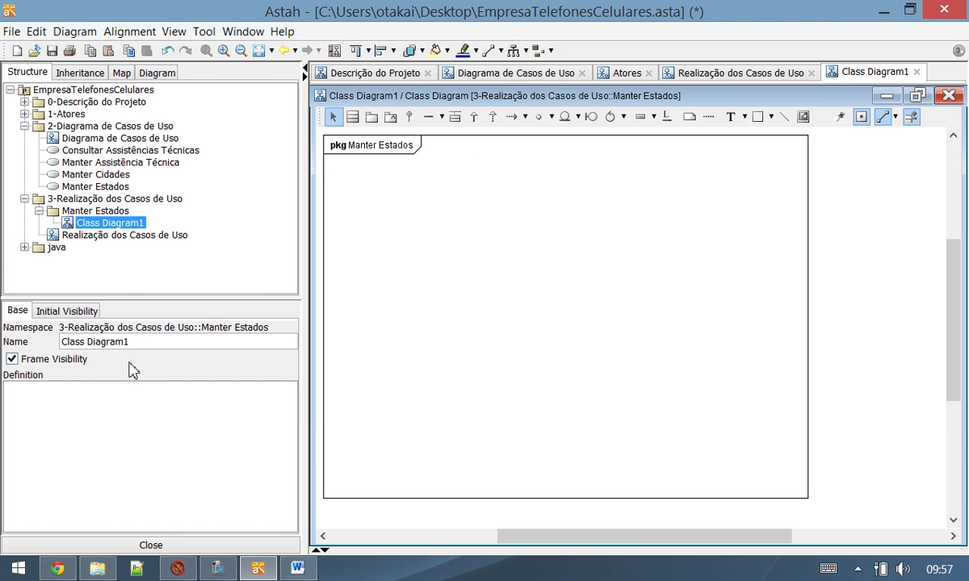
{"action": "left_click", "coordinate": [110, 213]}
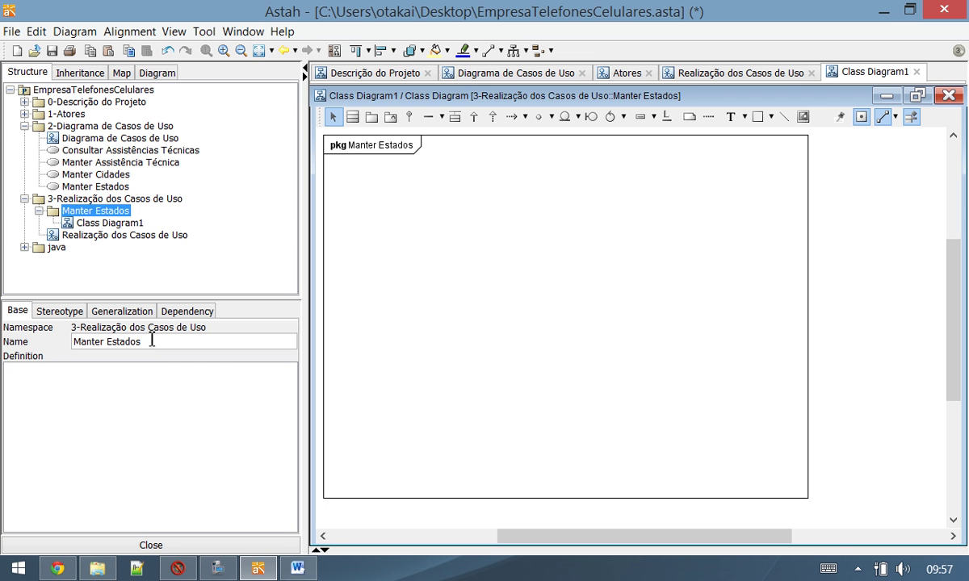
{"action": "left_click_drag", "start_coordinate": [149, 342], "coordinate": [61, 345]}
{"action": "key", "text": "ctrl+c"}
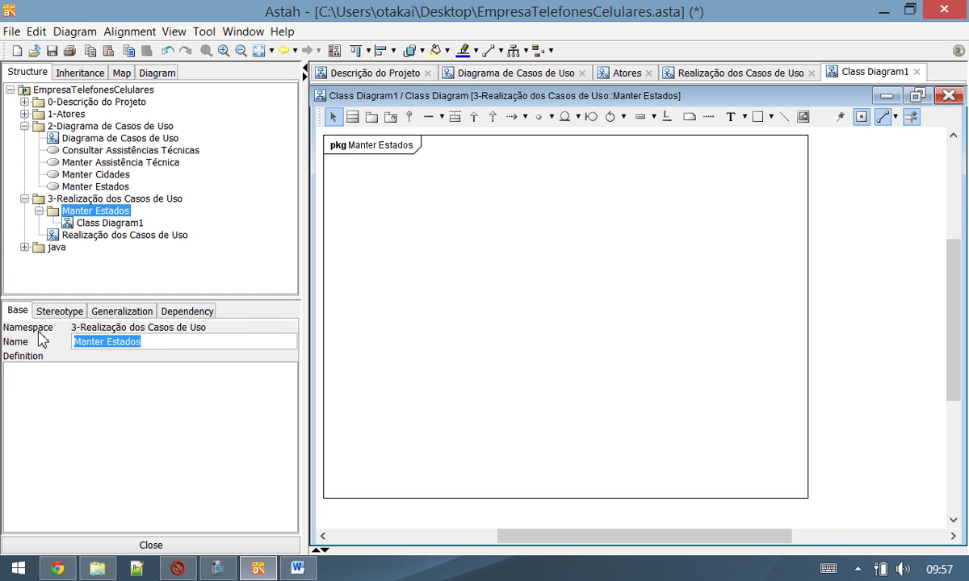
{"action": "left_click", "coordinate": [107, 223]}
{"action": "left_click", "coordinate": [125, 341]}
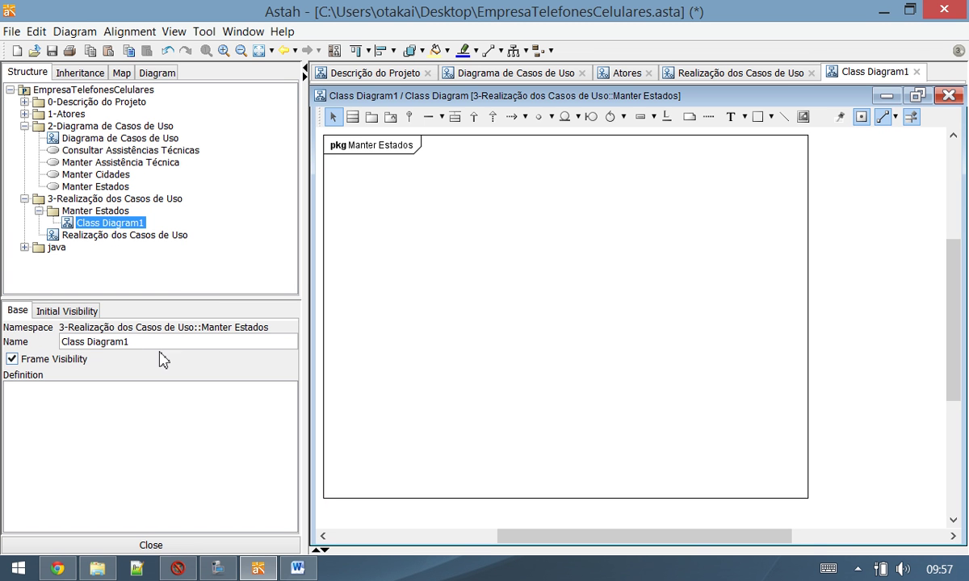
{"action": "left_click_drag", "start_coordinate": [125, 341], "coordinate": [30, 322]}
{"action": "key", "text": "ctrl+v"}
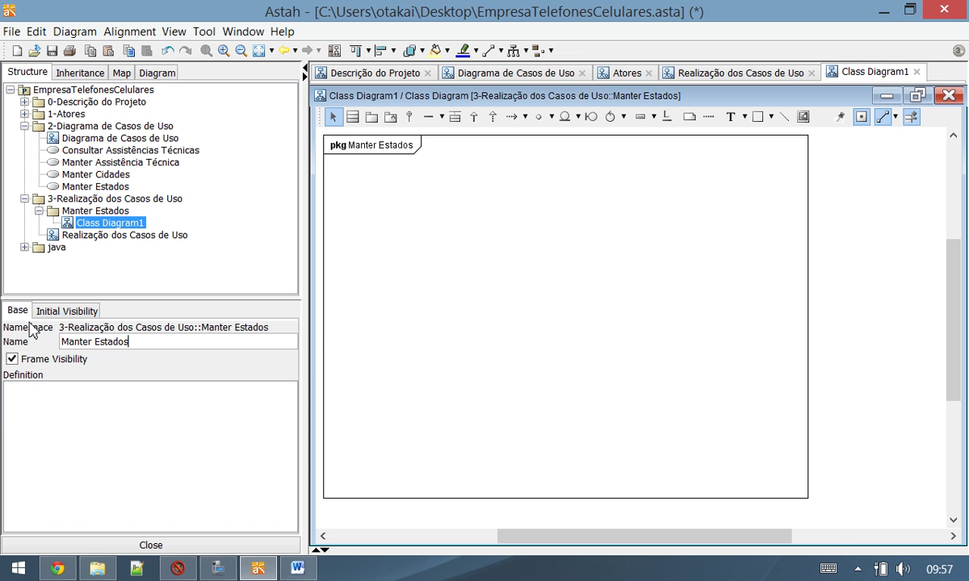
{"action": "key", "text": "Return"}
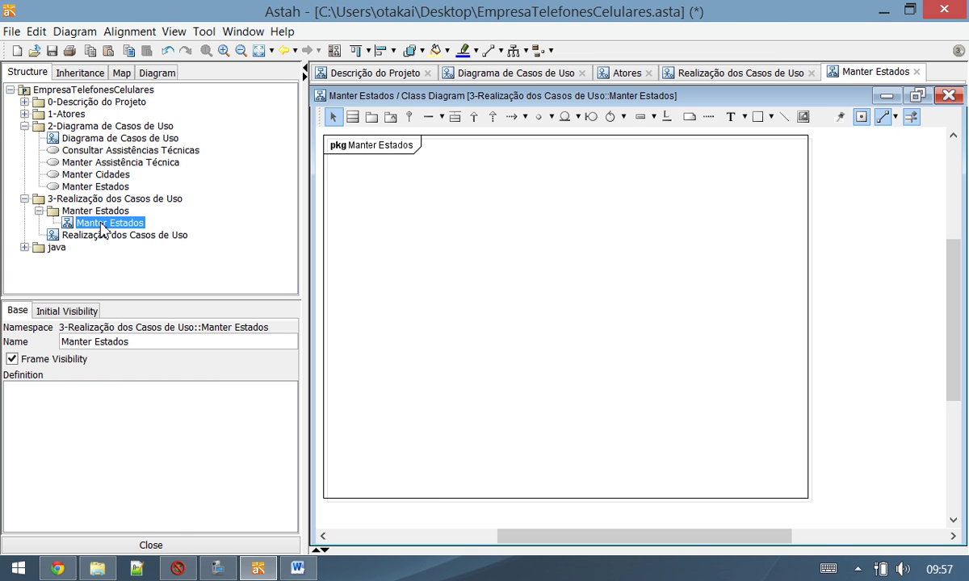
Delete the Manter Estados class diagram from its package
{"action": "right_click", "coordinate": [100, 230]}
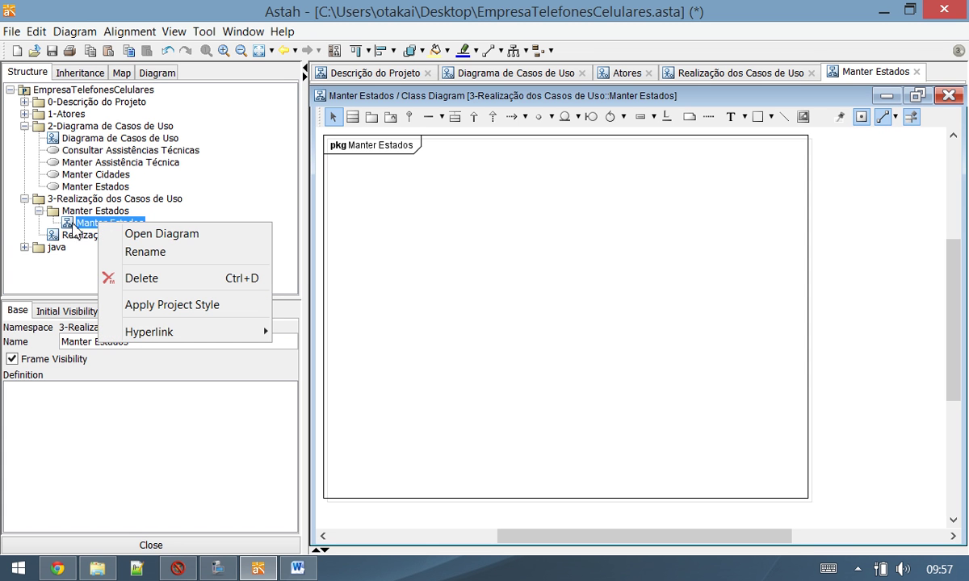
{"action": "left_click", "coordinate": [80, 231]}
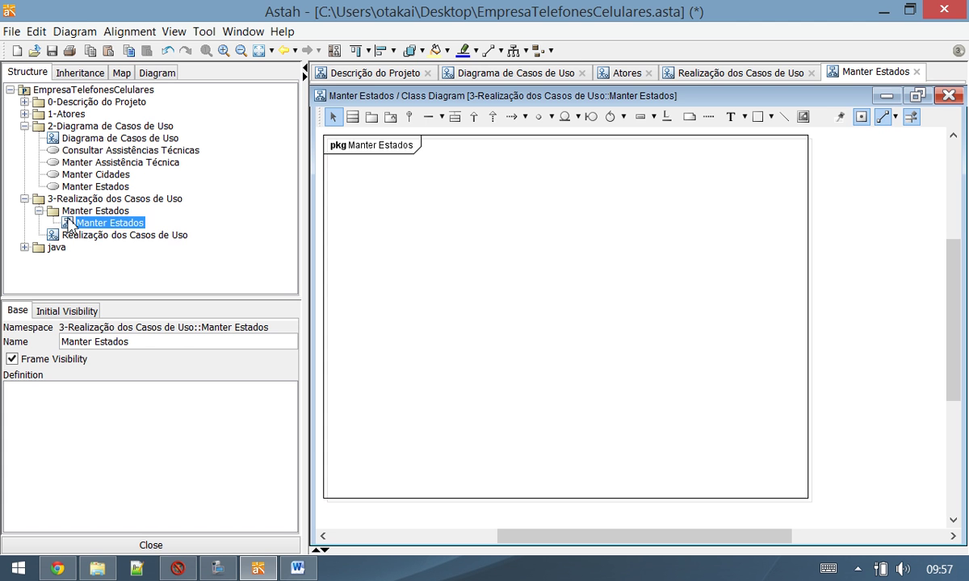
{"action": "key", "text": "Delete"}
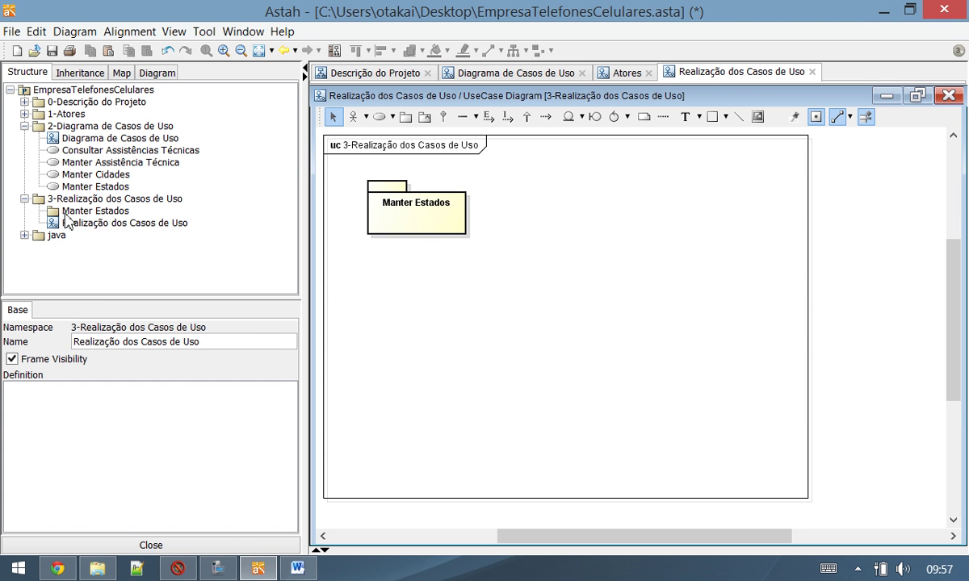
Create a use case diagram inside the Manter Estados package
{"action": "left_click", "coordinate": [87, 213]}
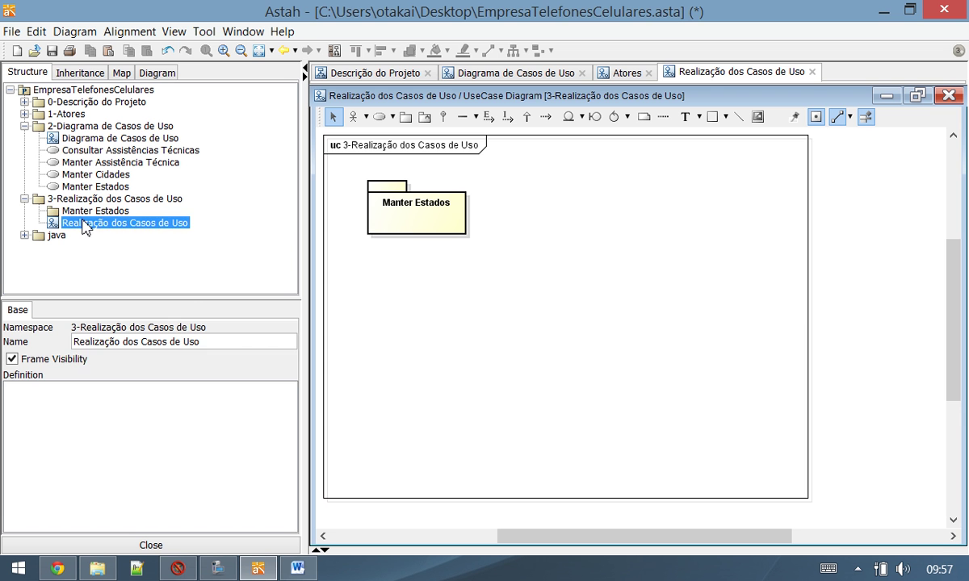
{"action": "right_click", "coordinate": [90, 213]}
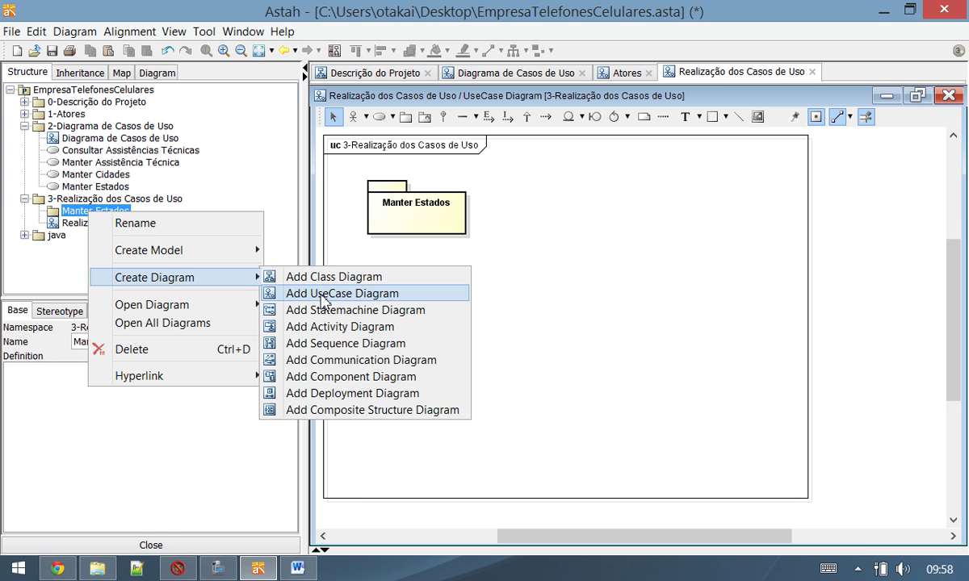
{"action": "left_click", "coordinate": [322, 294]}
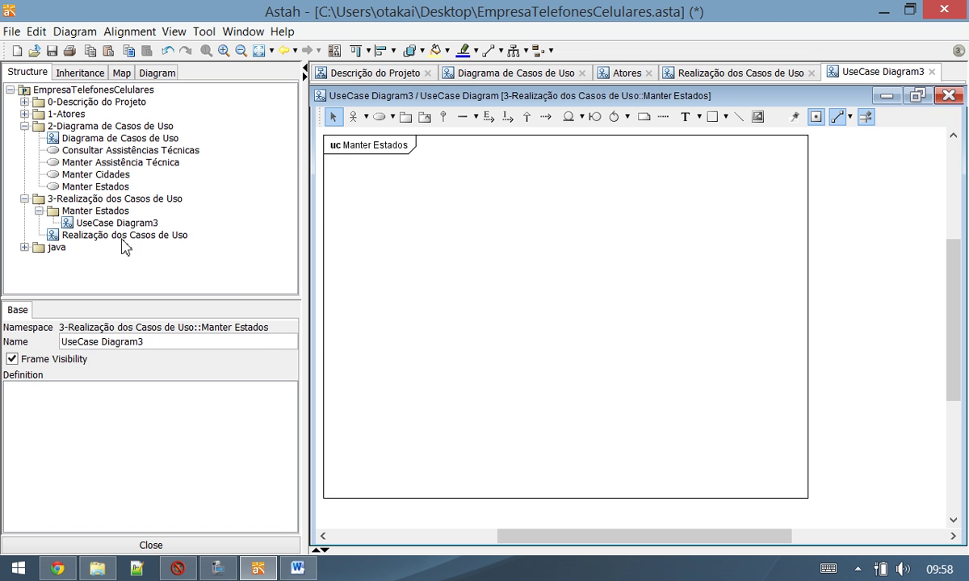
Rename the new use case diagram as "Manter Estados" by copying the name of its package
{"action": "left_click", "coordinate": [106, 212]}
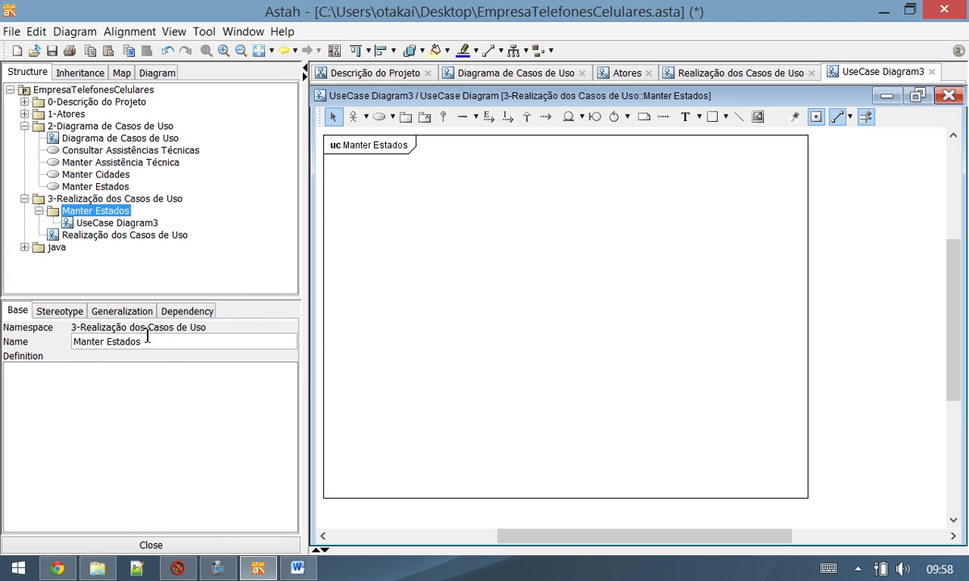
{"action": "left_click_drag", "start_coordinate": [139, 342], "coordinate": [24, 313]}
{"action": "key", "text": "ctrl+c"}
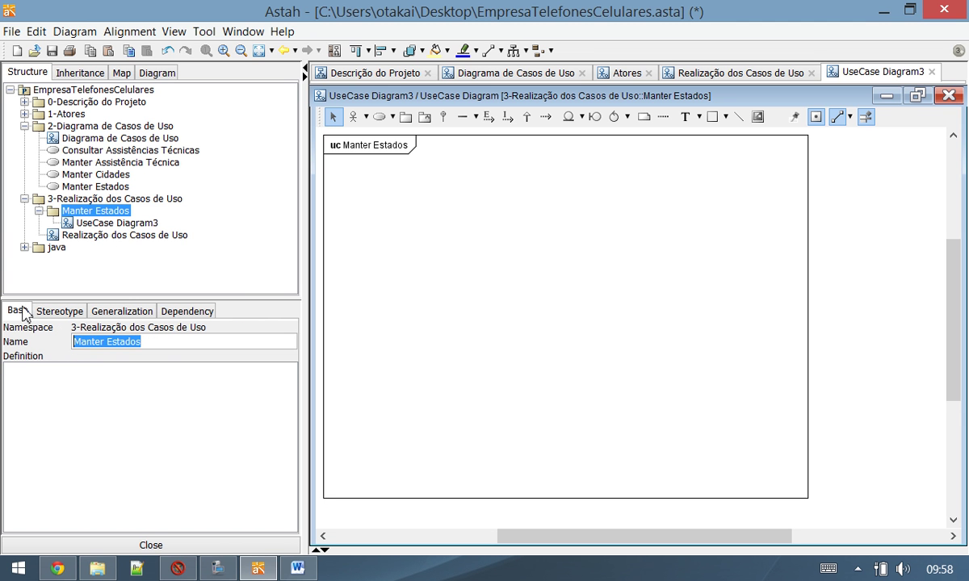
{"action": "left_click", "coordinate": [100, 225]}
{"action": "left_click_drag", "start_coordinate": [153, 341], "coordinate": [44, 339]}
{"action": "key", "text": "ctrl+v"}
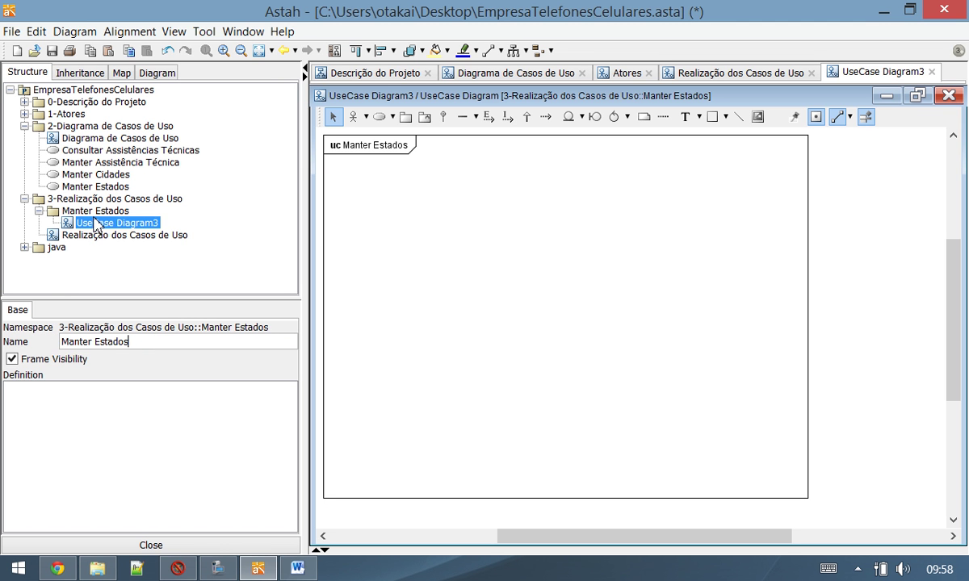
{"action": "key", "text": "Return"}
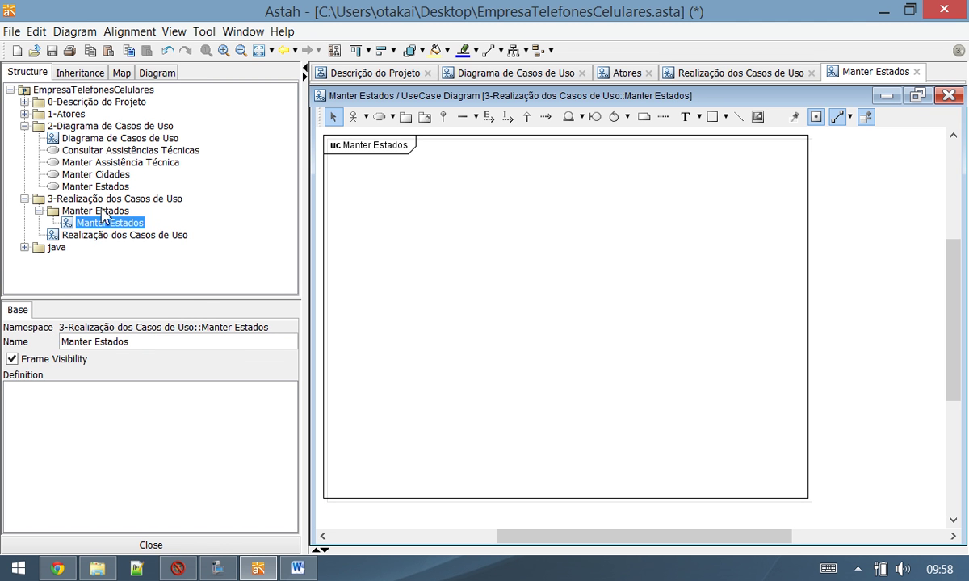
Place the existing Manter Estados use case from 2-Diagrama de Casos de Uso on the Manter Estados realization diagram and activate the UseCase tool
{"action": "left_click", "coordinate": [95, 211]}
{"action": "left_click", "coordinate": [68, 224]}
{"action": "left_click", "coordinate": [332, 243]}
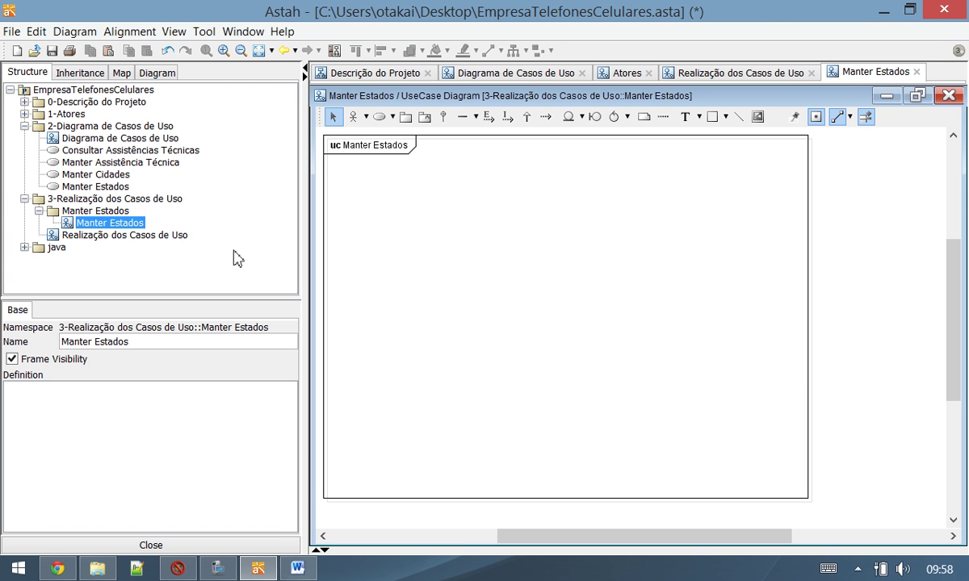
{"action": "left_click", "coordinate": [82, 187]}
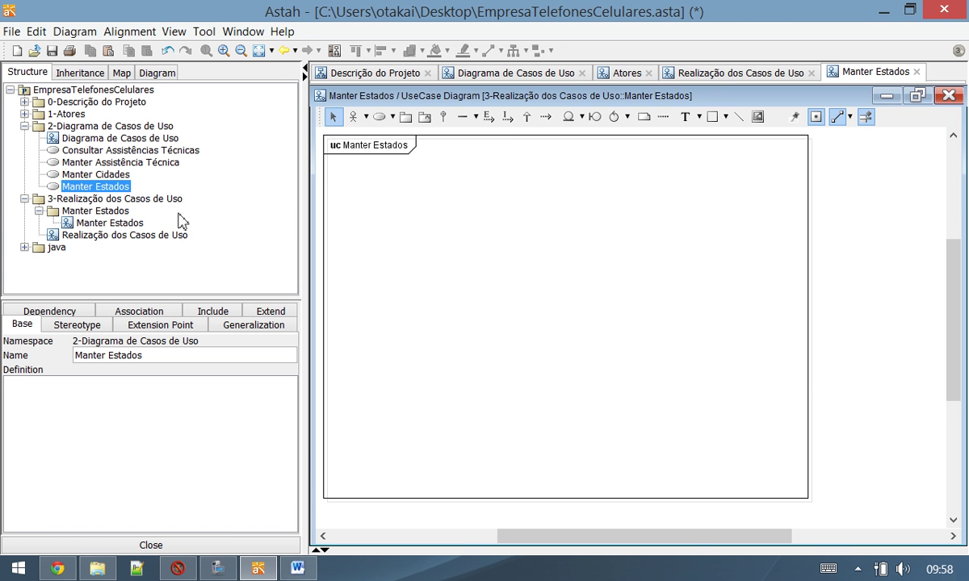
{"action": "left_click_drag", "start_coordinate": [83, 192], "coordinate": [467, 258]}
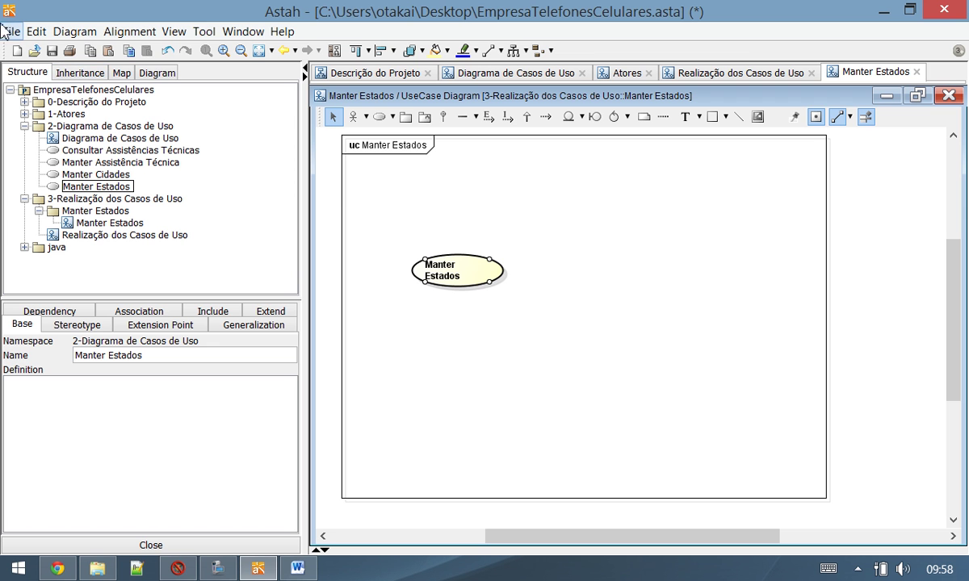
{"action": "left_click", "coordinate": [378, 117]}
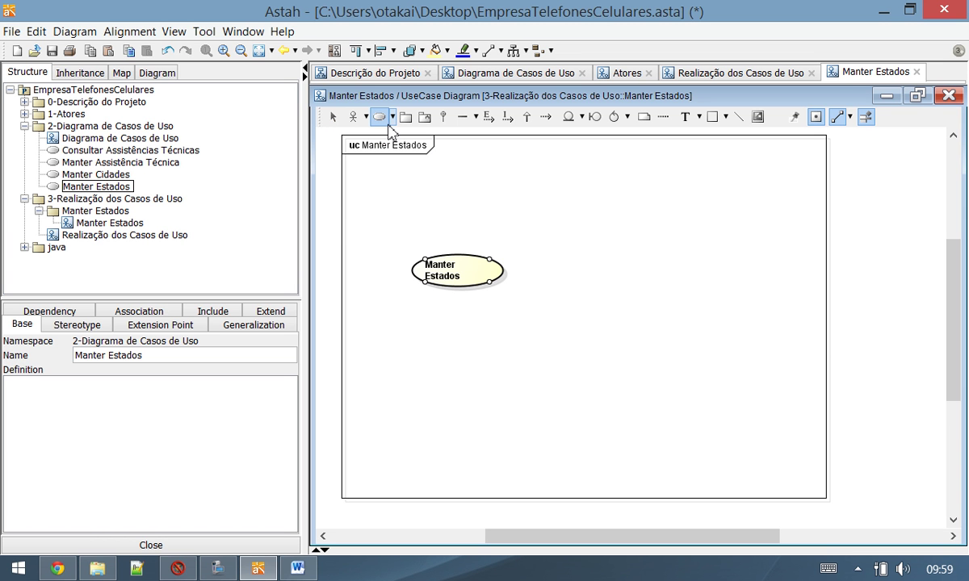
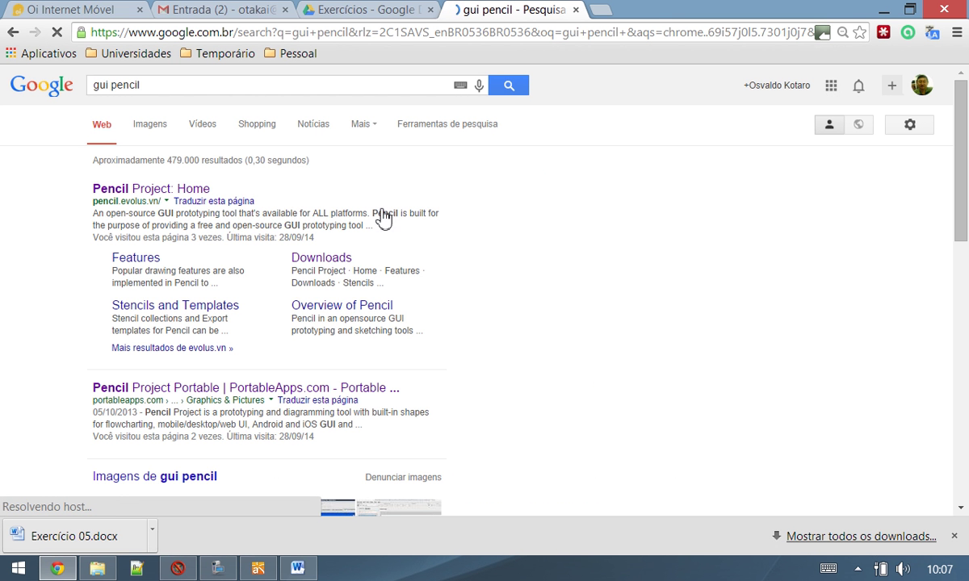
Look over the Pencil Project home page for the GUI prototyping tool
{"action": "scroll", "coordinate": [136, 197], "scroll_direction": "down", "scroll_amount": 1}
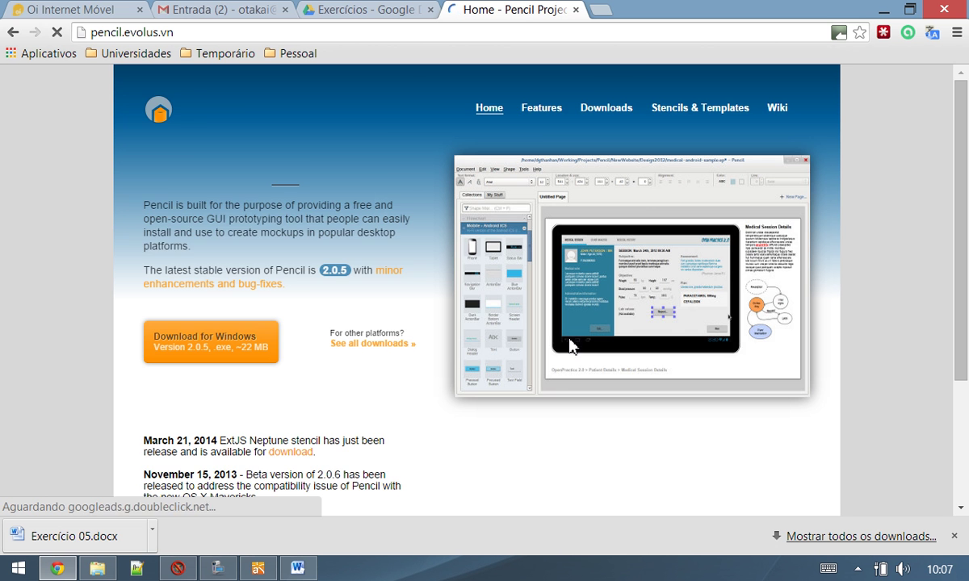
{"action": "scroll", "coordinate": [456, 357], "scroll_direction": "down", "scroll_amount": 1}
{"action": "scroll", "coordinate": [453, 363], "scroll_direction": "up", "scroll_amount": 1}
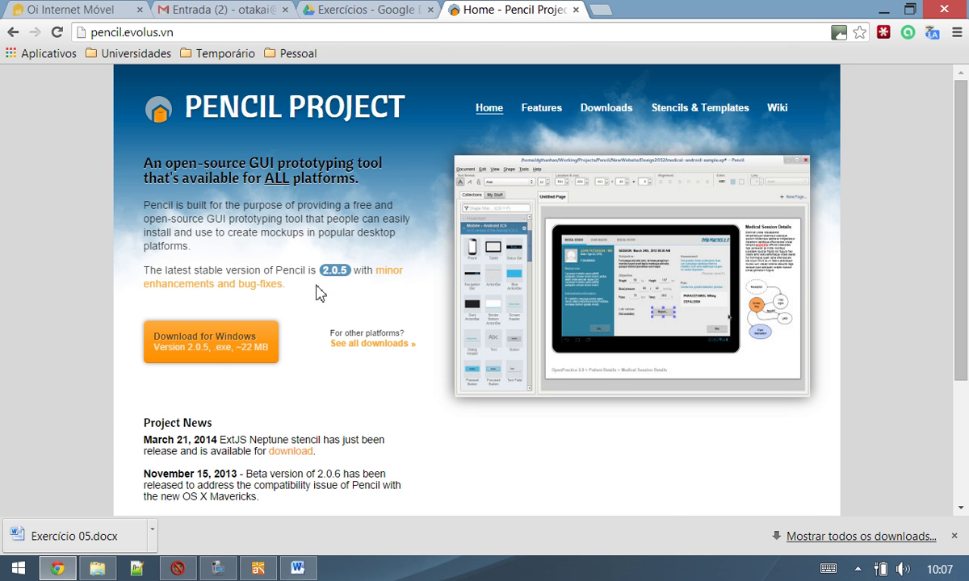
Open the document "2. Alguns Comentários" from the APDI Projeto folder in Google Drive
{"action": "left_click", "coordinate": [327, 12]}
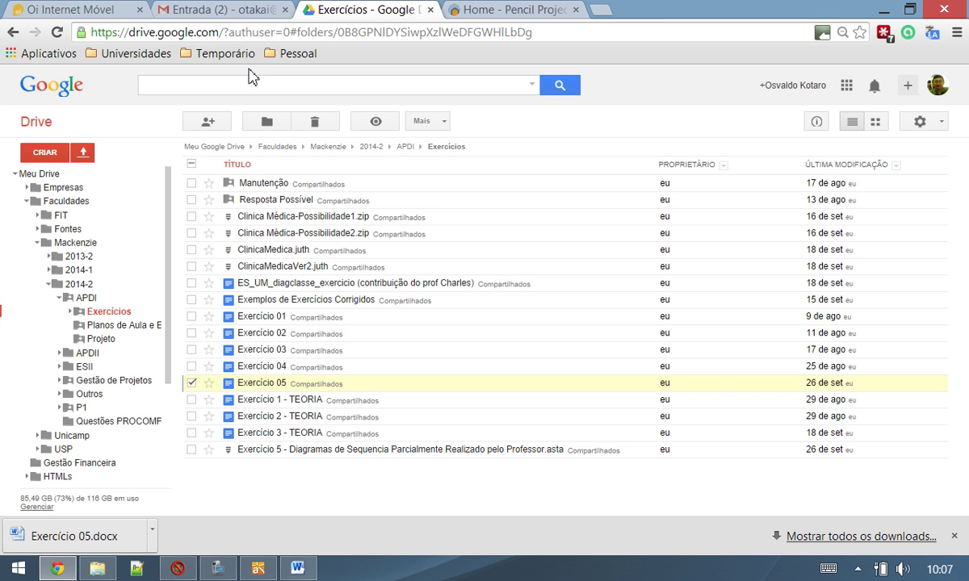
{"action": "left_click", "coordinate": [179, 10]}
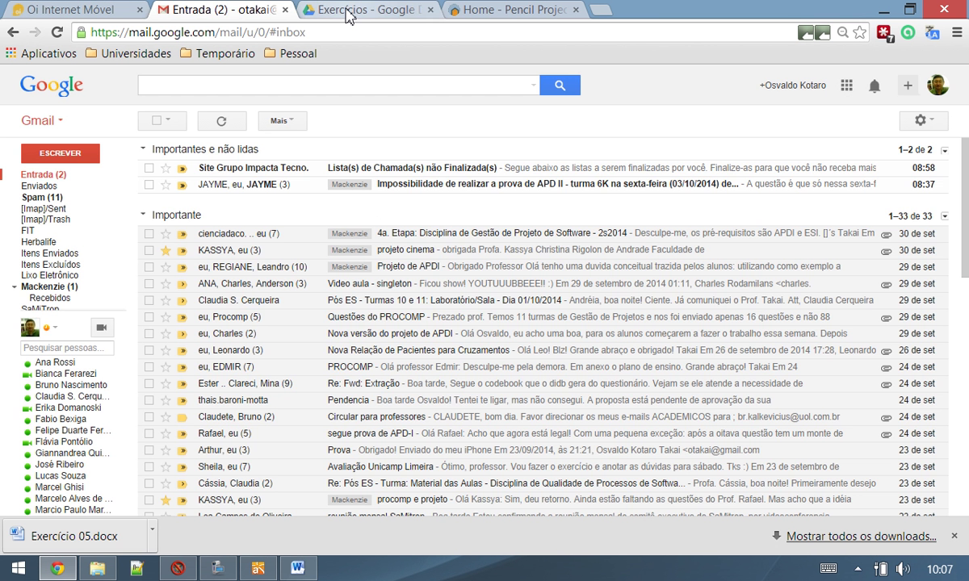
{"action": "left_click", "coordinate": [335, 10]}
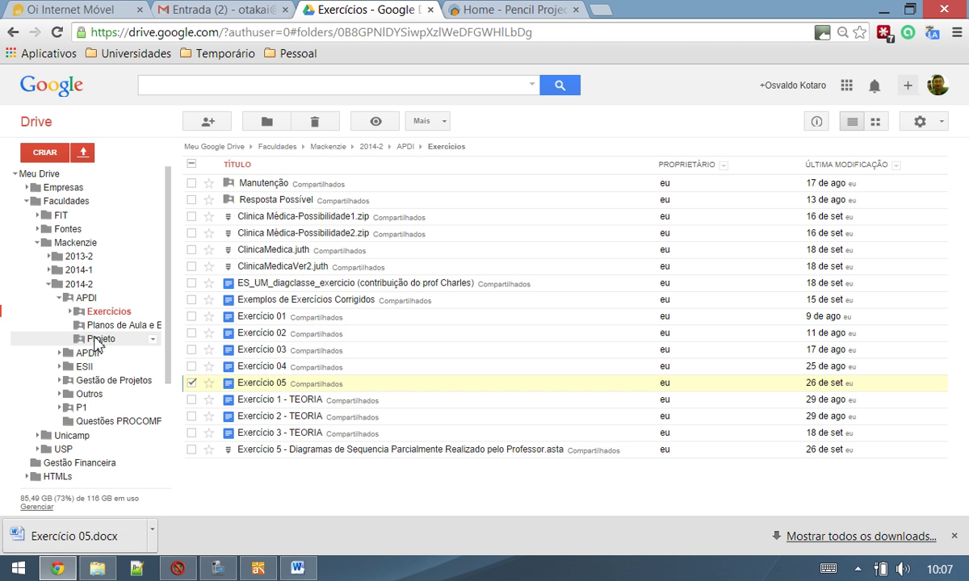
{"action": "left_click", "coordinate": [95, 340]}
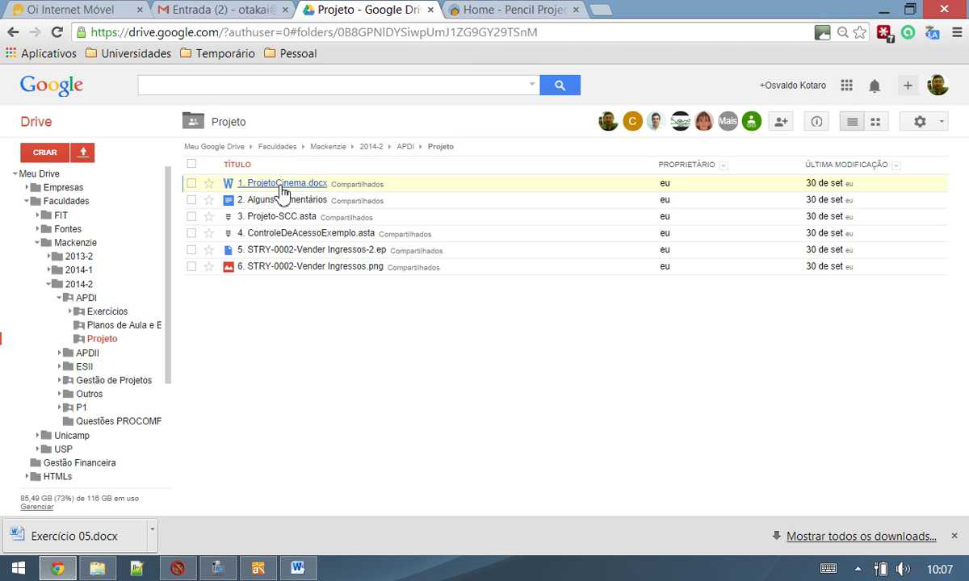
{"action": "left_click", "coordinate": [276, 201]}
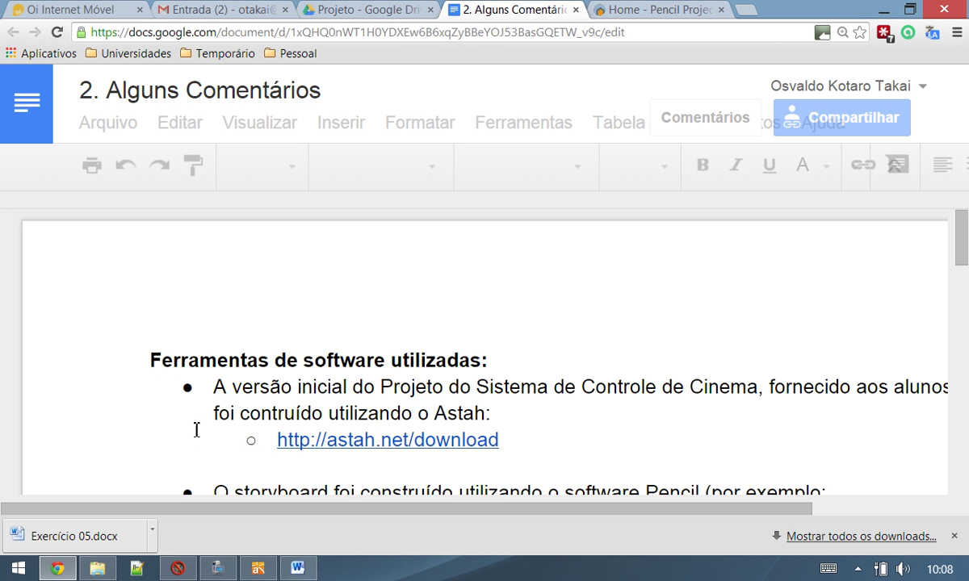
{"action": "left_click", "coordinate": [257, 438], "text": "shift"}
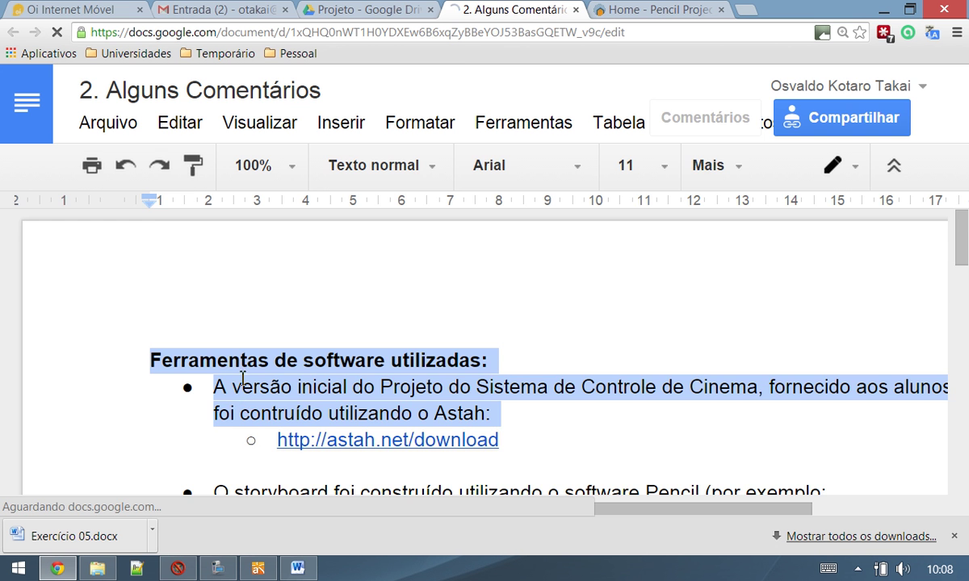
{"action": "scroll", "coordinate": [247, 362], "scroll_direction": "down", "scroll_amount": 1}
{"action": "scroll", "coordinate": [249, 378], "scroll_direction": "down", "scroll_amount": 2}
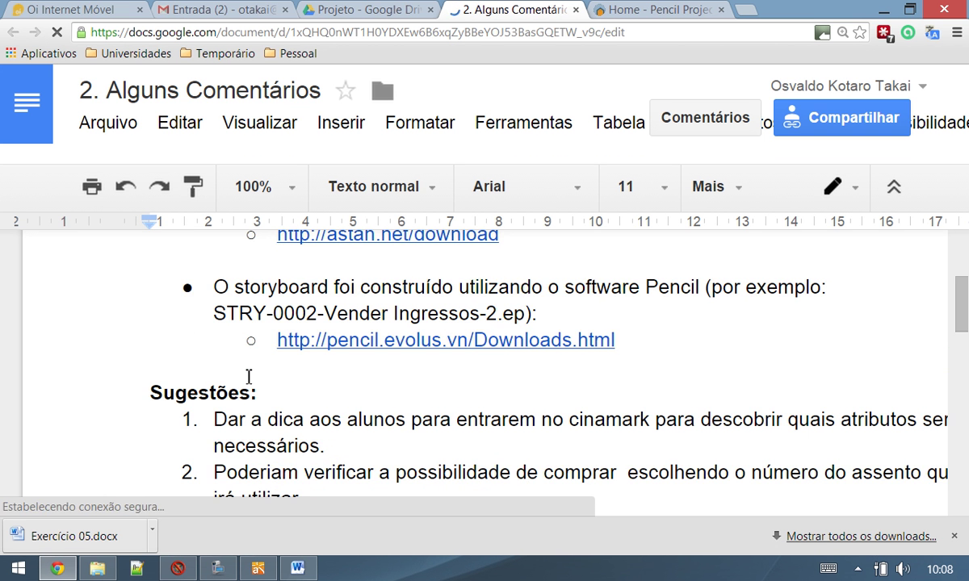
{"action": "scroll", "coordinate": [252, 370], "scroll_direction": "up", "scroll_amount": 2}
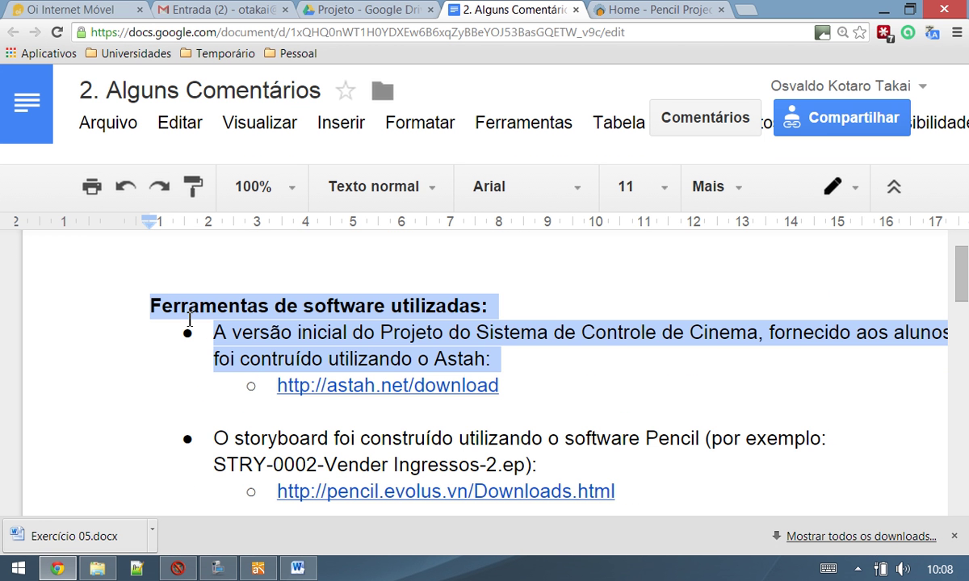
Copy the document text from the heading "Ferramentas de software utilizadas:" through the Pencil download link
{"action": "left_click", "coordinate": [163, 309]}
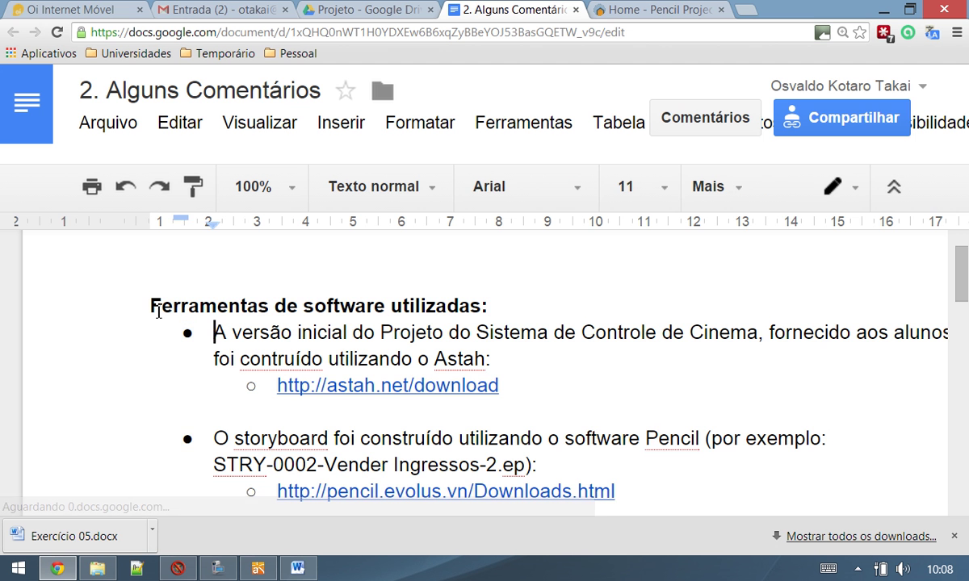
{"action": "key", "text": "Up"}
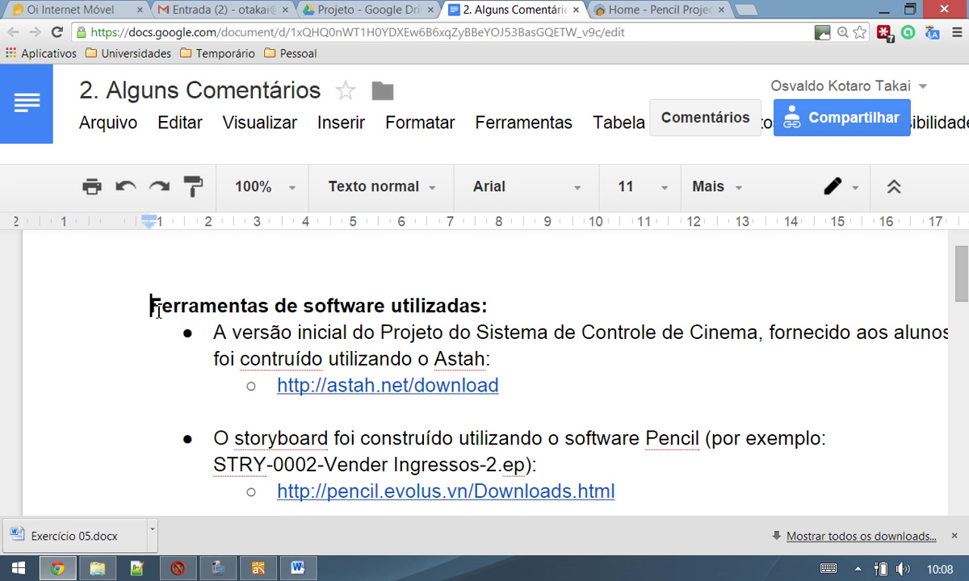
{"action": "key", "text": "shift+Down"}
{"action": "key", "text": "shift+Down"}
{"action": "key", "text": "shift+Down"}
{"action": "key", "text": "shift+Down"}
{"action": "key", "text": "shift+Down"}
{"action": "key", "text": "shift+Down"}
{"action": "key", "text": "shift+Down"}
{"action": "key", "text": "shift+Down"}
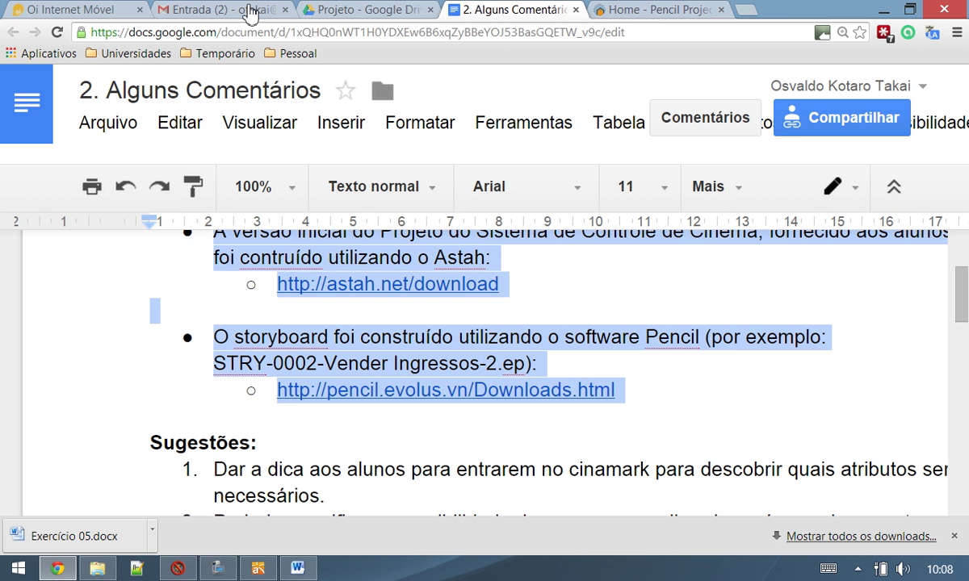
Switch to Astah and open the Descrição do Projeto diagram from the 0-Descrição do Projeto package
{"action": "left_click", "coordinate": [608, 10]}
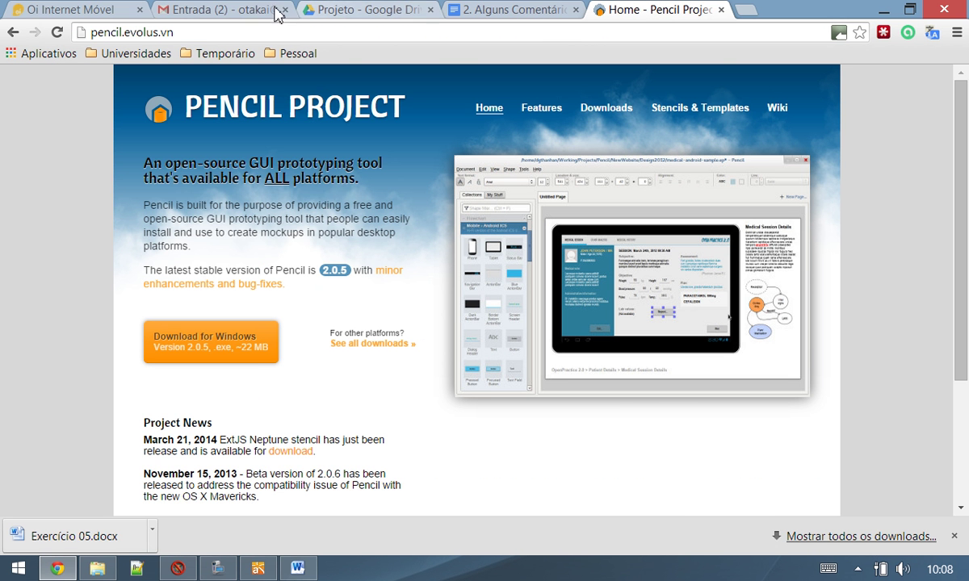
{"action": "left_click", "coordinate": [259, 568]}
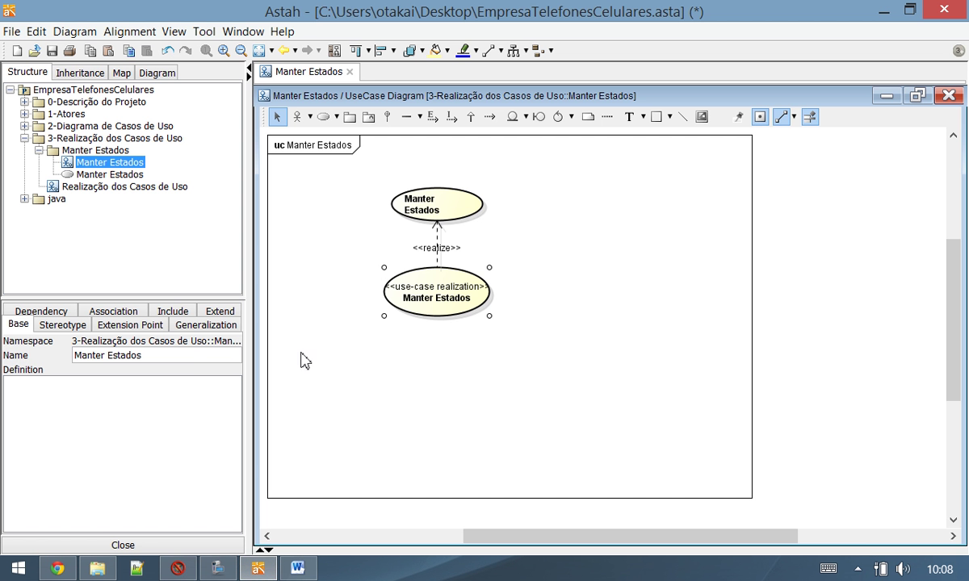
{"action": "left_click", "coordinate": [25, 102]}
{"action": "left_click", "coordinate": [55, 115]}
{"action": "double_click", "coordinate": [55, 115]}
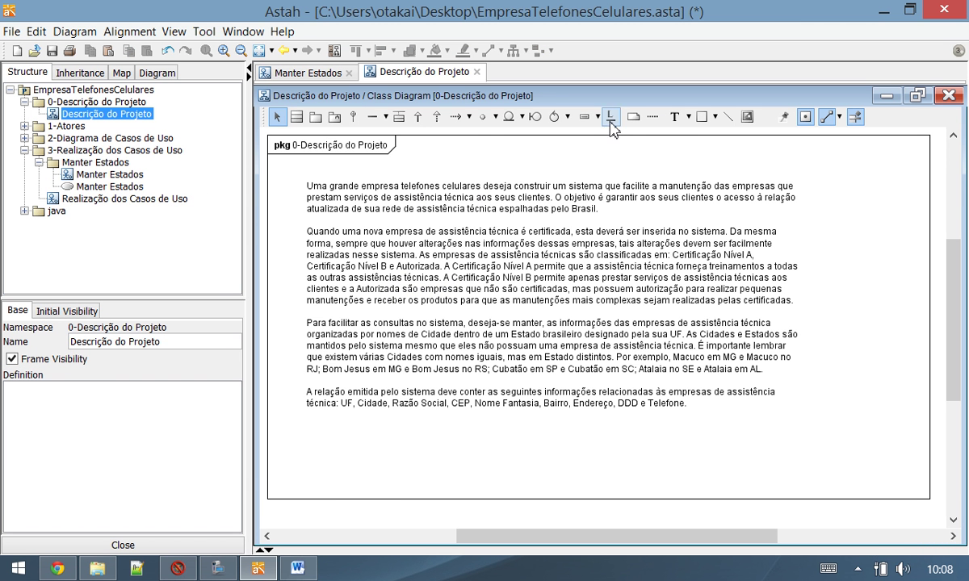
Add a wide text box below the project description, paste the copied software tools text into it, and align it with the paragraphs above
{"action": "left_click", "coordinate": [675, 118]}
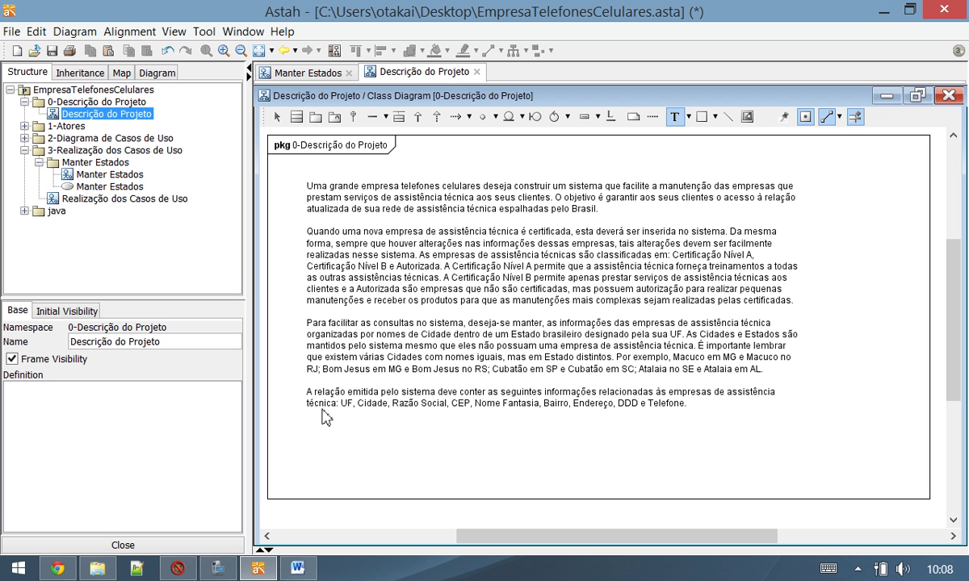
{"action": "left_click", "coordinate": [311, 442]}
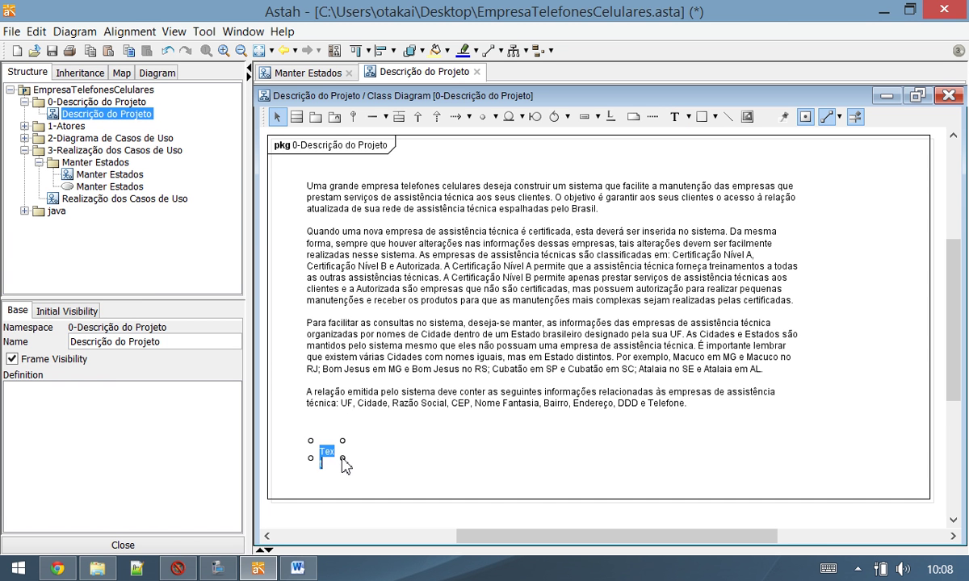
{"action": "left_click_drag", "start_coordinate": [344, 460], "coordinate": [839, 492]}
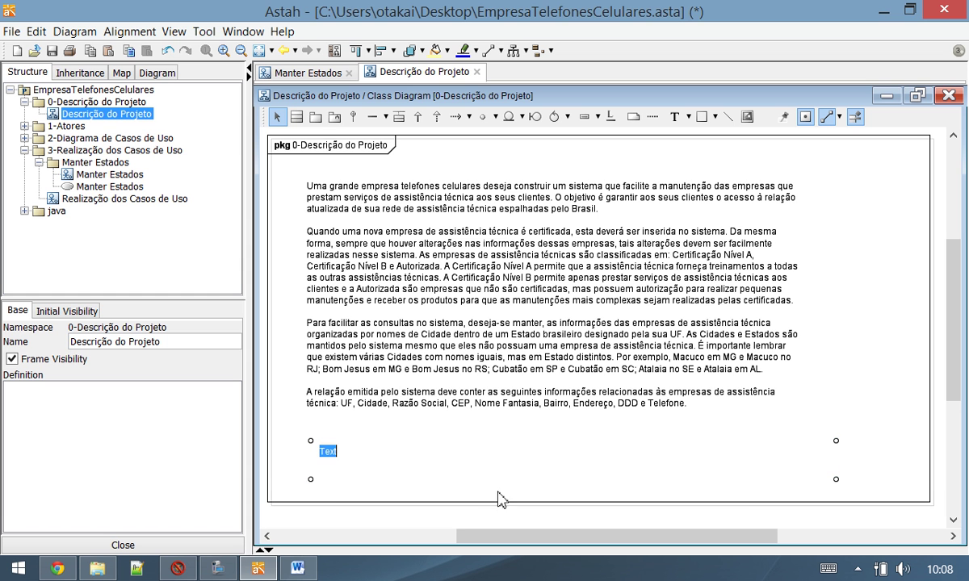
{"action": "key", "text": "ctrl+v"}
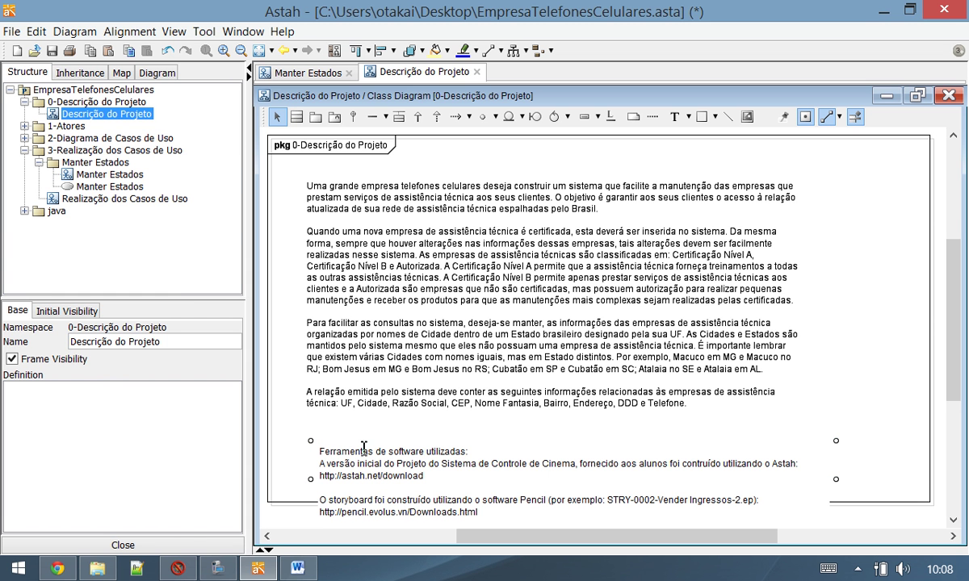
{"action": "left_click", "coordinate": [322, 507]}
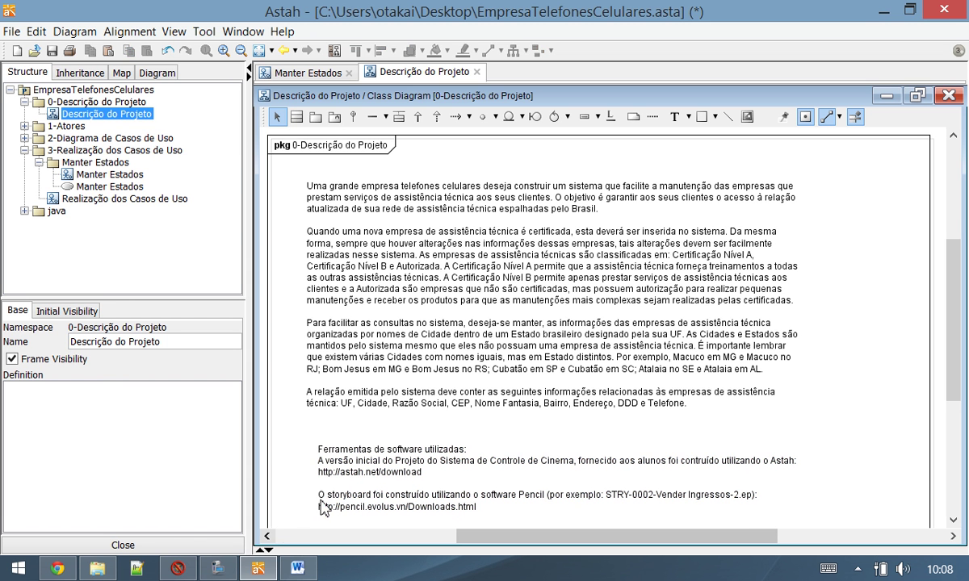
{"action": "left_click", "coordinate": [330, 440]}
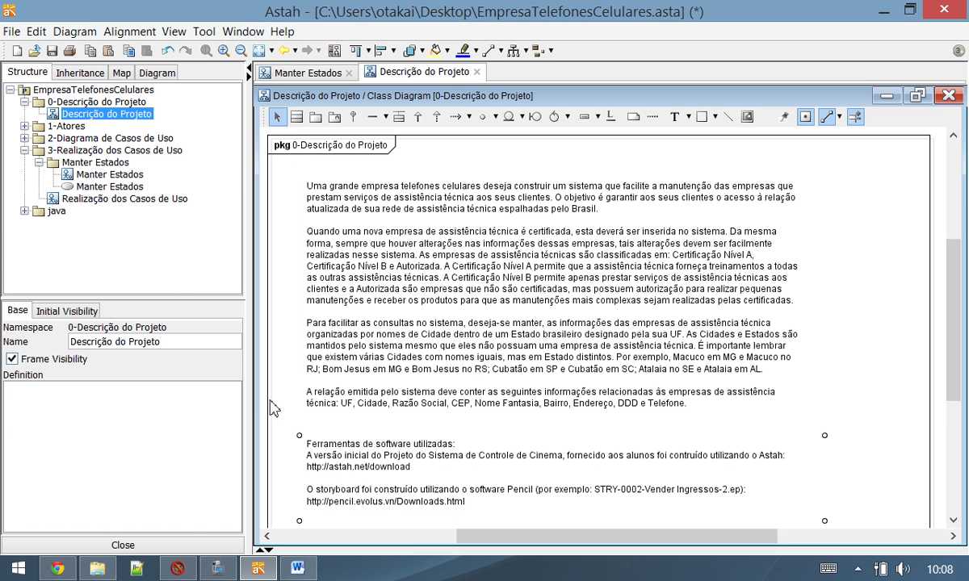
Insert the line "Apenas como informação adicional:" above "Ferramentas de software utilizadas:" in the pasted text
{"action": "double_click", "coordinate": [310, 446]}
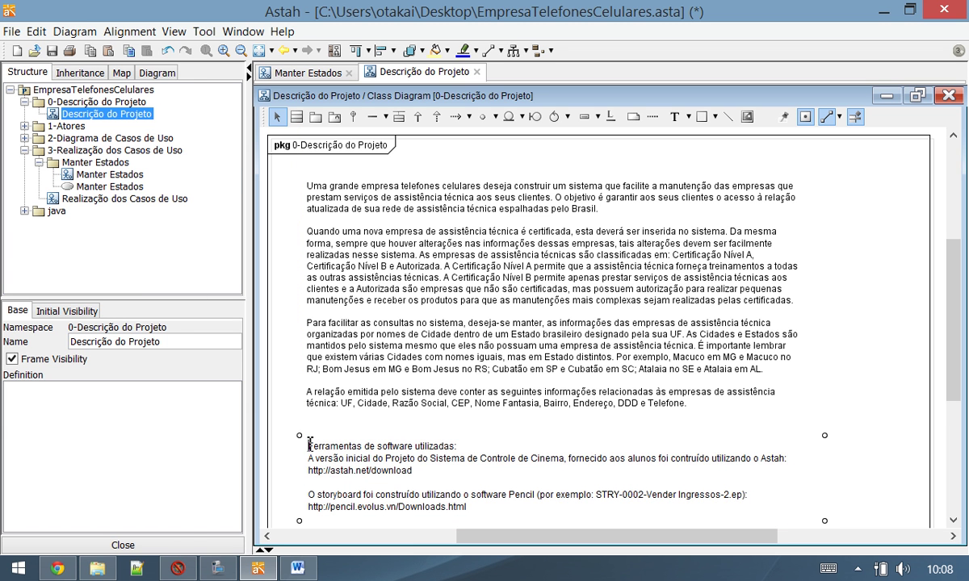
{"action": "key", "text": "Escape"}
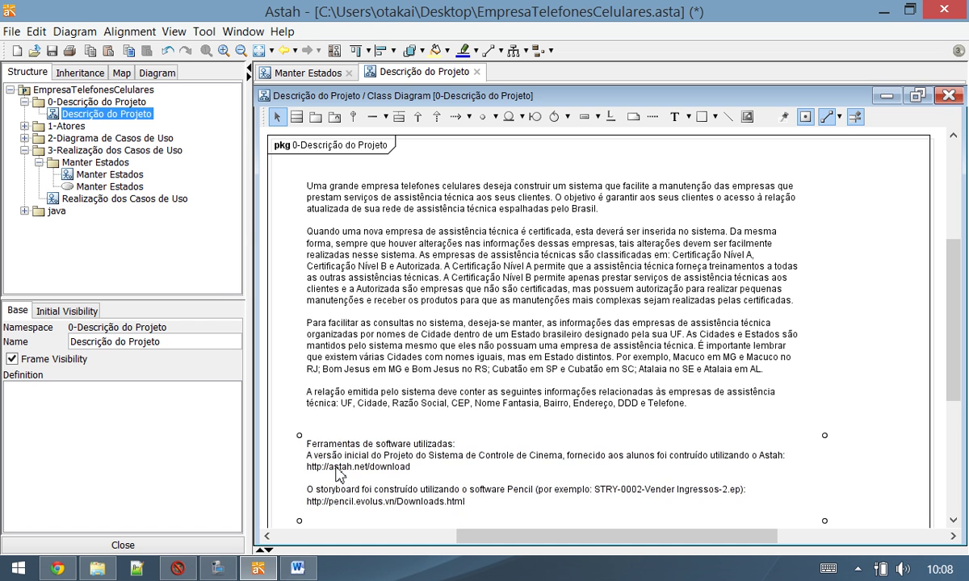
{"action": "double_click", "coordinate": [314, 441]}
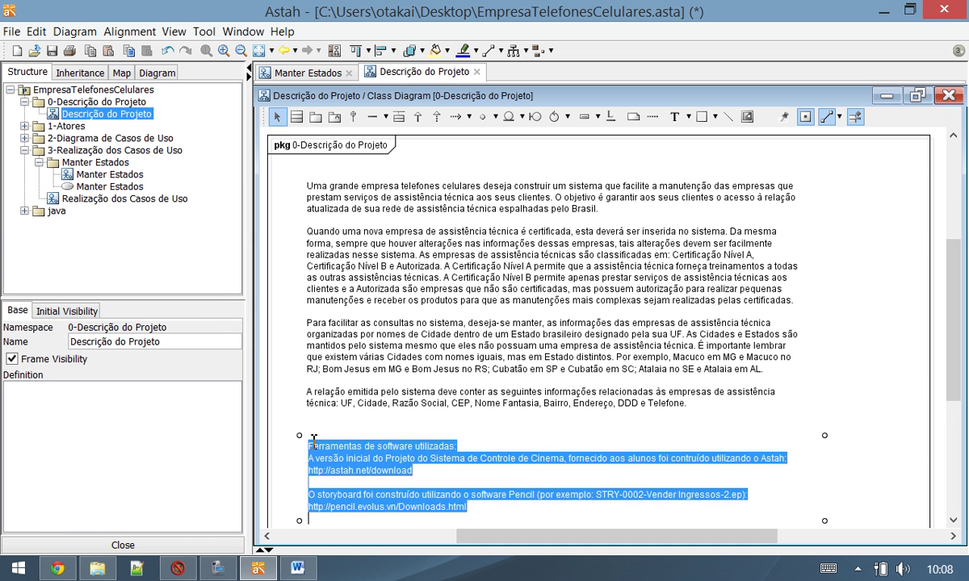
{"action": "double_click", "coordinate": [312, 446]}
{"action": "left_click", "coordinate": [309, 445]}
{"action": "key", "text": "Return"}
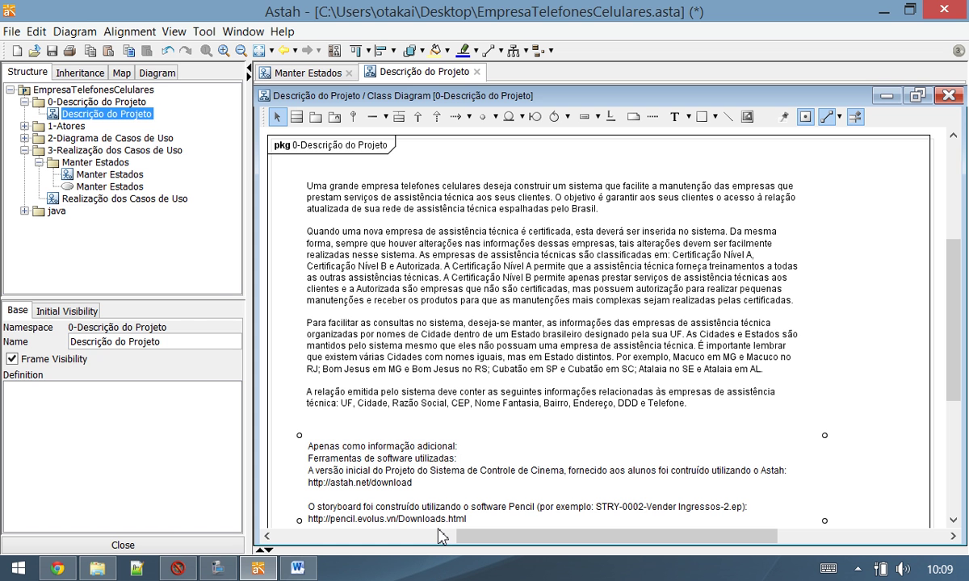
Finish editing the software tools text box below the project description and save the project
{"action": "key", "text": "shift+Home"}
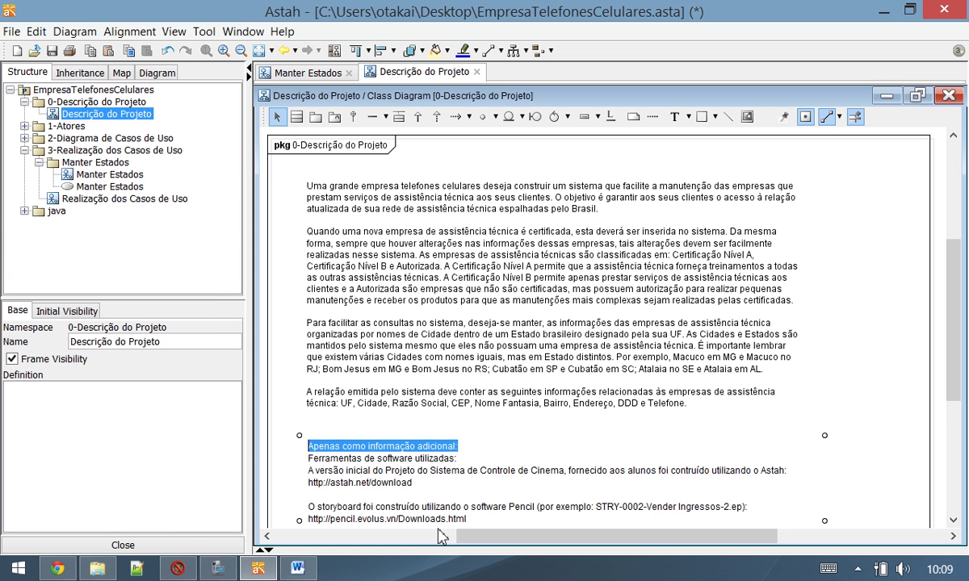
{"action": "left_click", "coordinate": [500, 355]}
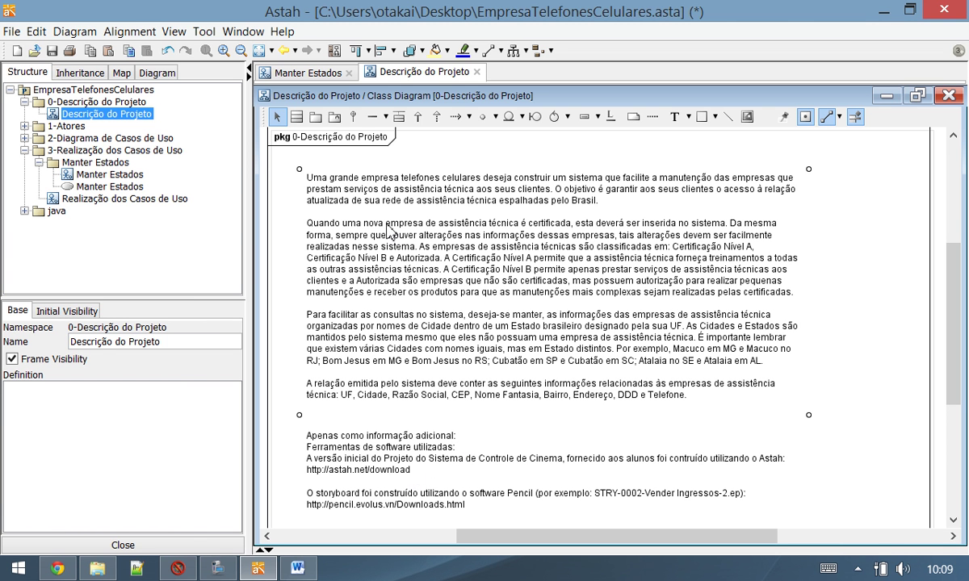
{"action": "left_click", "coordinate": [52, 50]}
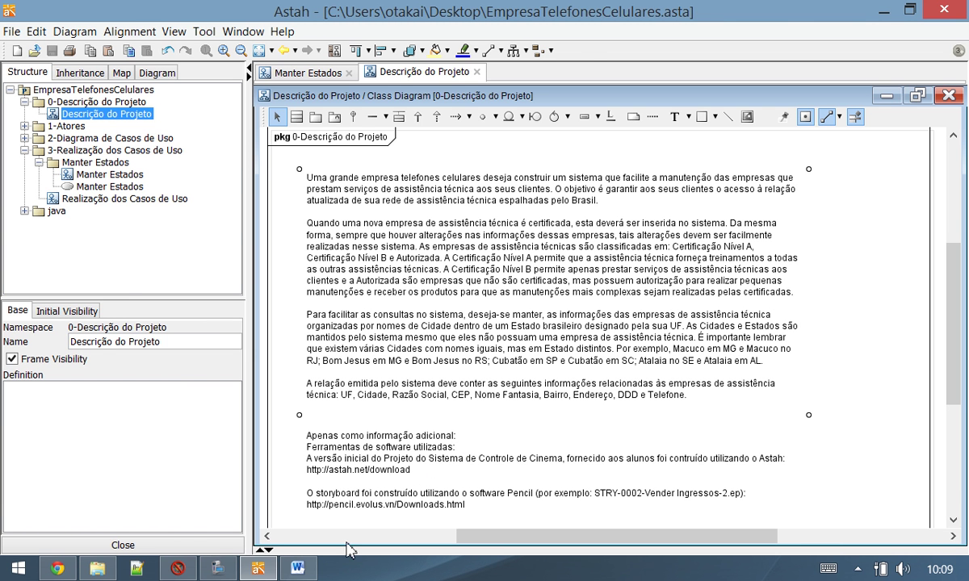
Open the Manter Estados use case diagram and examine the base properties and available commands of its use-case realization
{"action": "left_click", "coordinate": [73, 176]}
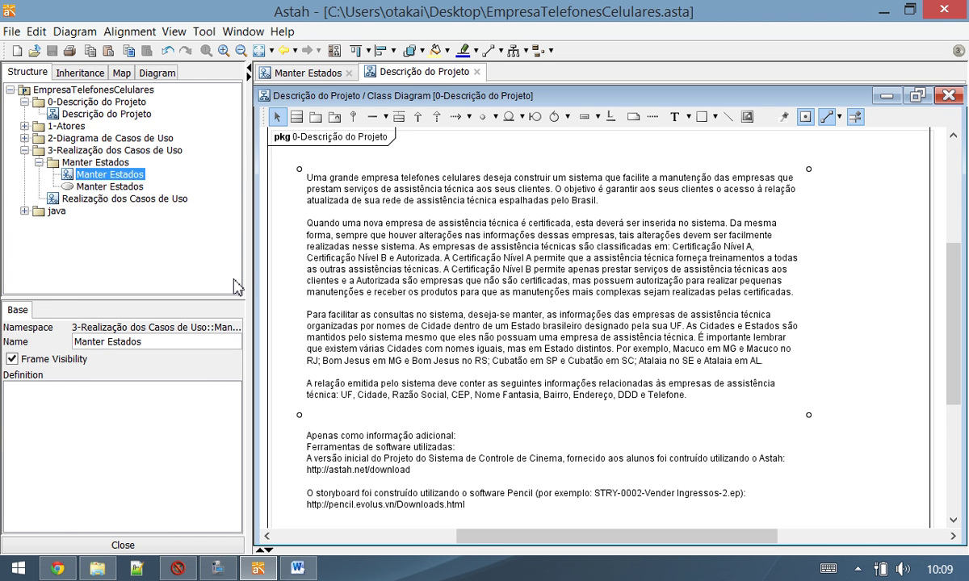
{"action": "double_click", "coordinate": [70, 176]}
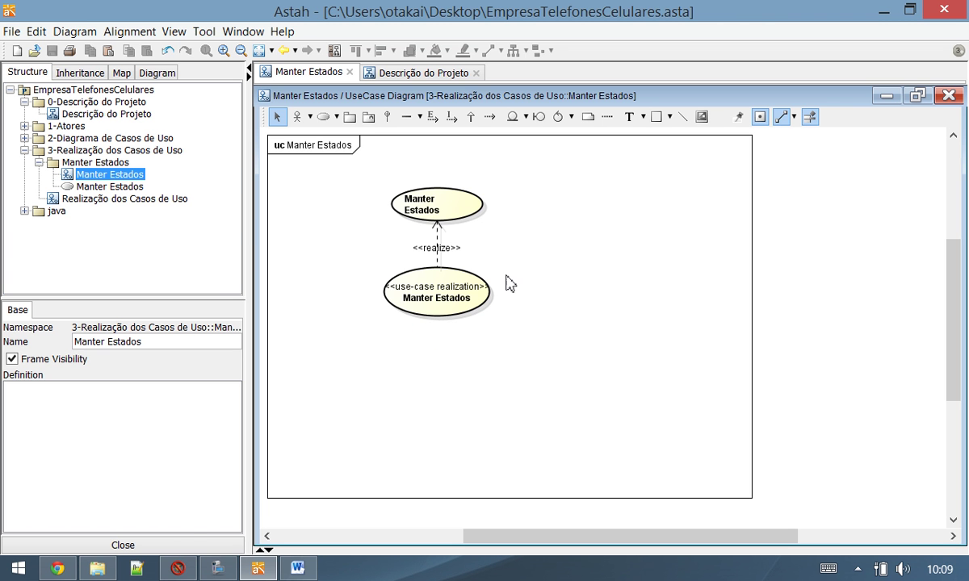
{"action": "left_click", "coordinate": [430, 289]}
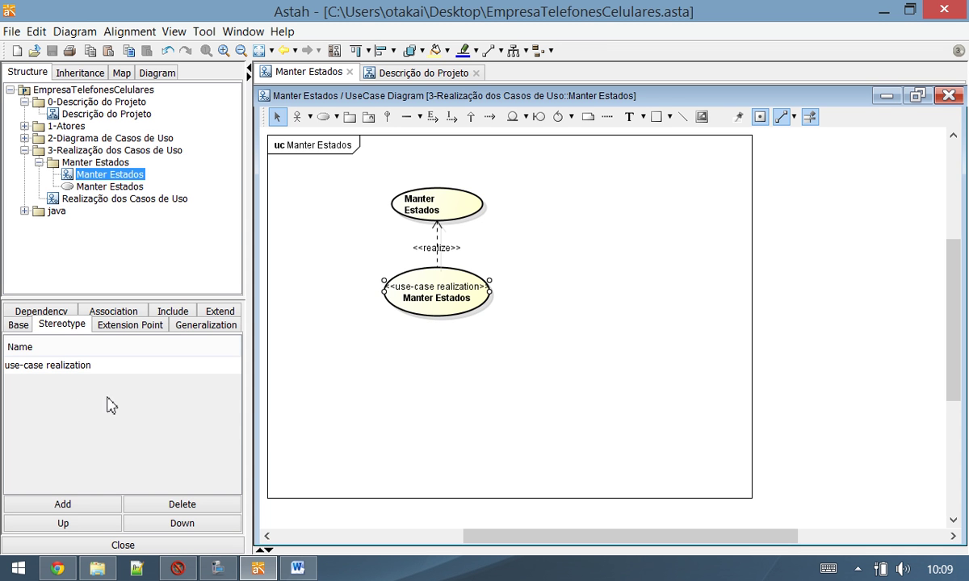
{"action": "left_click", "coordinate": [19, 325]}
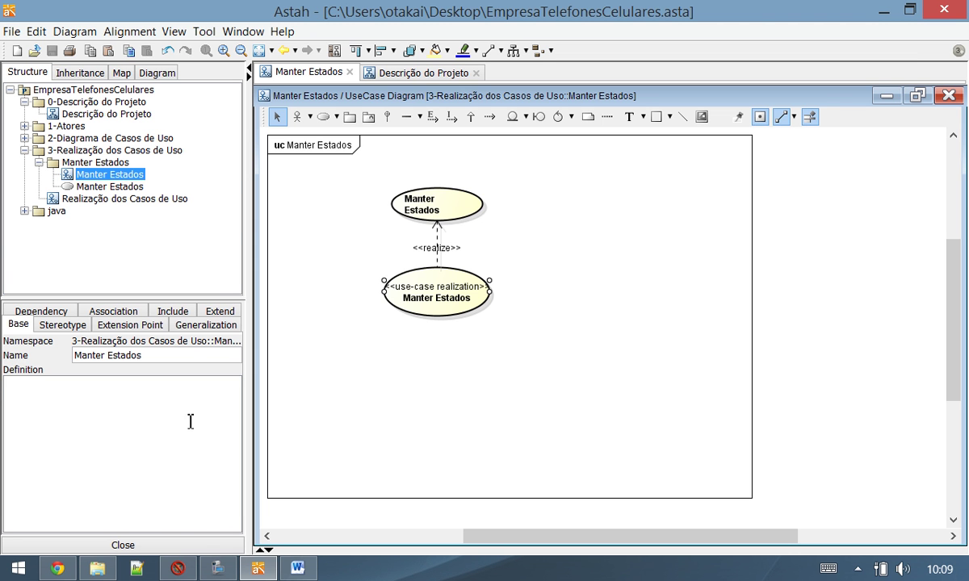
{"action": "left_click", "coordinate": [440, 370]}
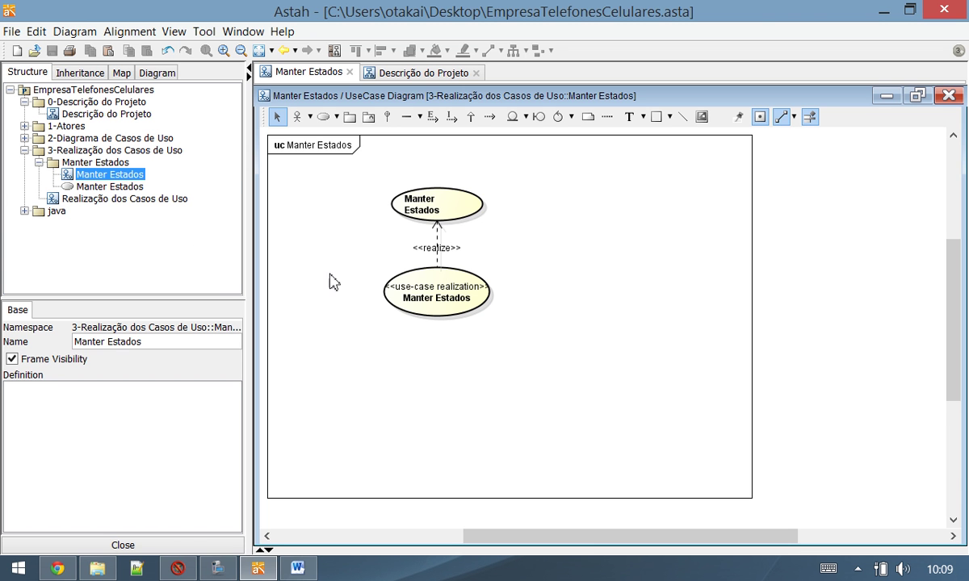
{"action": "left_click", "coordinate": [432, 311]}
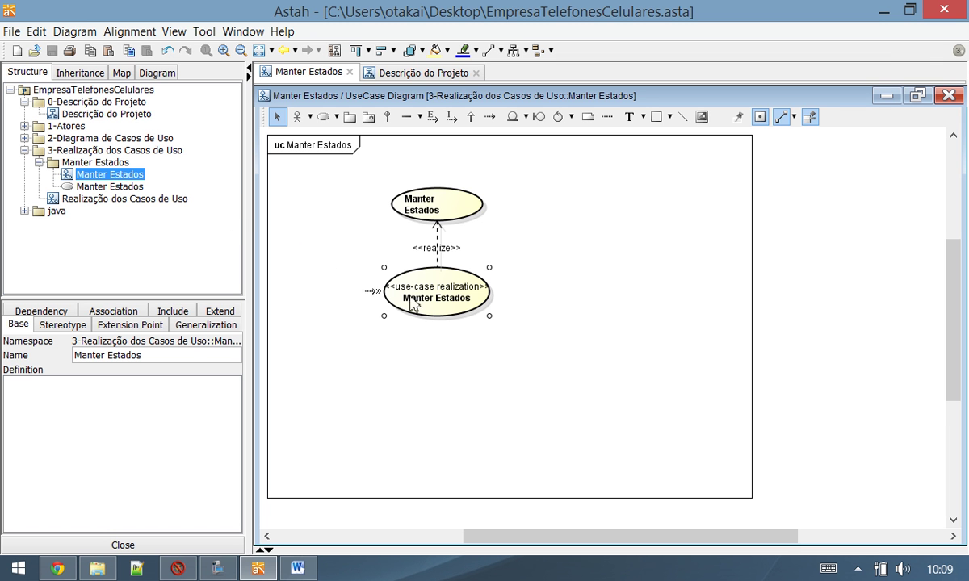
{"action": "right_click", "coordinate": [436, 281]}
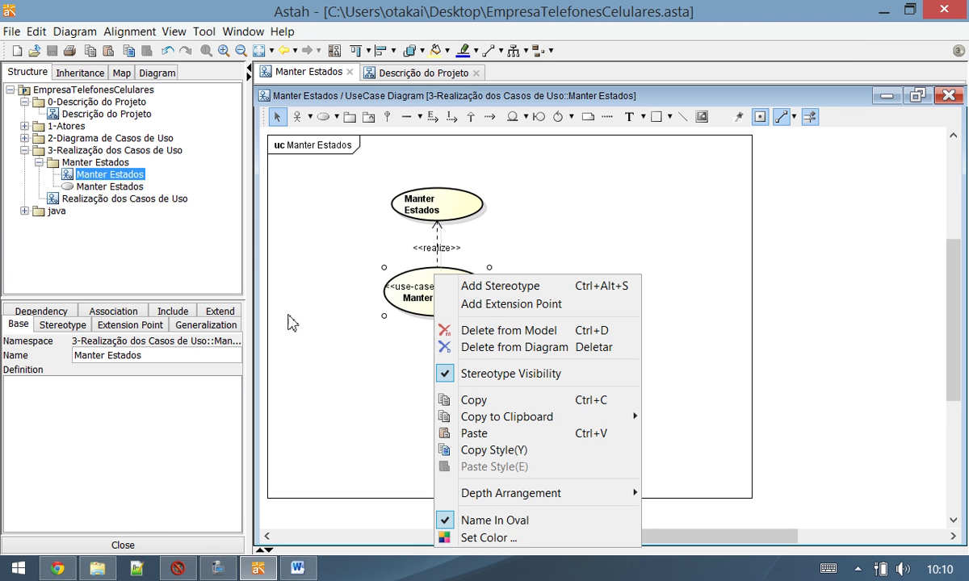
Add a sequence diagram under the Manter Estados use-case realization in the 3-Realização dos Casos de Uso package
{"action": "left_click", "coordinate": [84, 181]}
{"action": "left_click", "coordinate": [88, 187]}
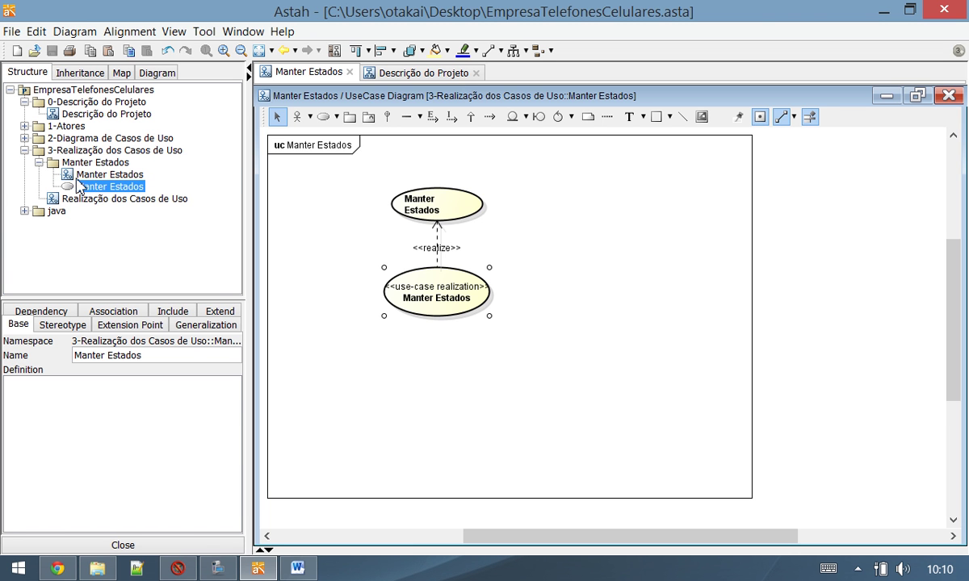
{"action": "right_click", "coordinate": [100, 192]}
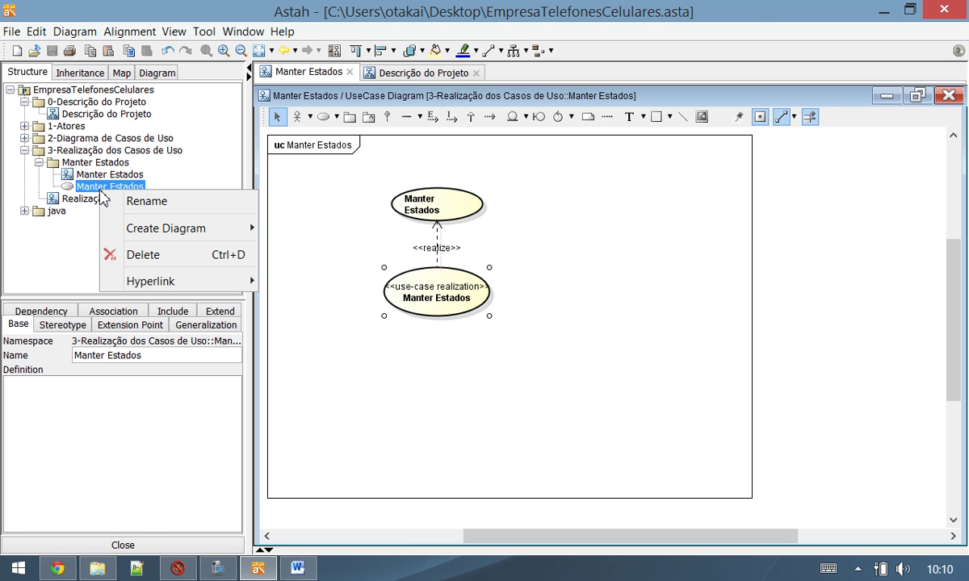
{"action": "left_click", "coordinate": [66, 184]}
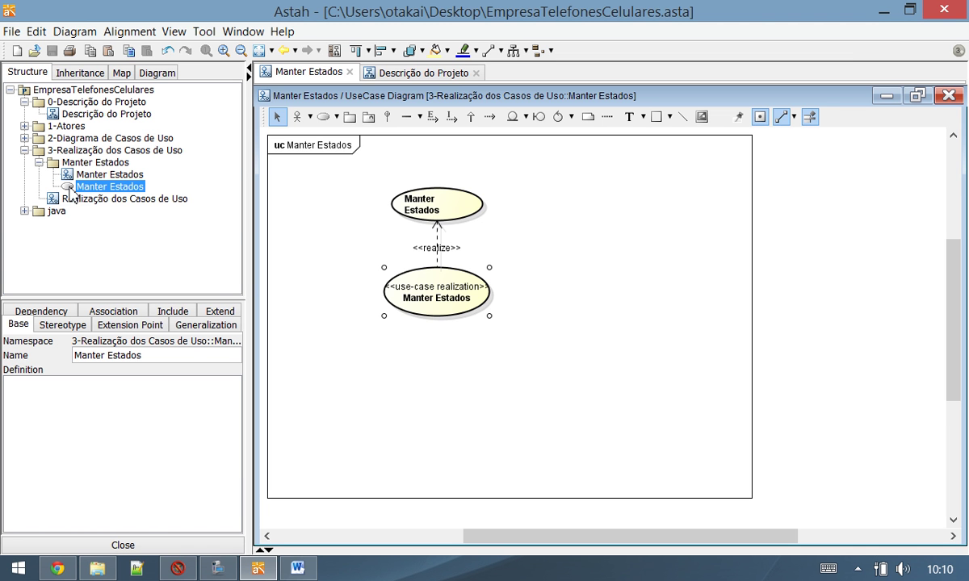
{"action": "right_click", "coordinate": [134, 191]}
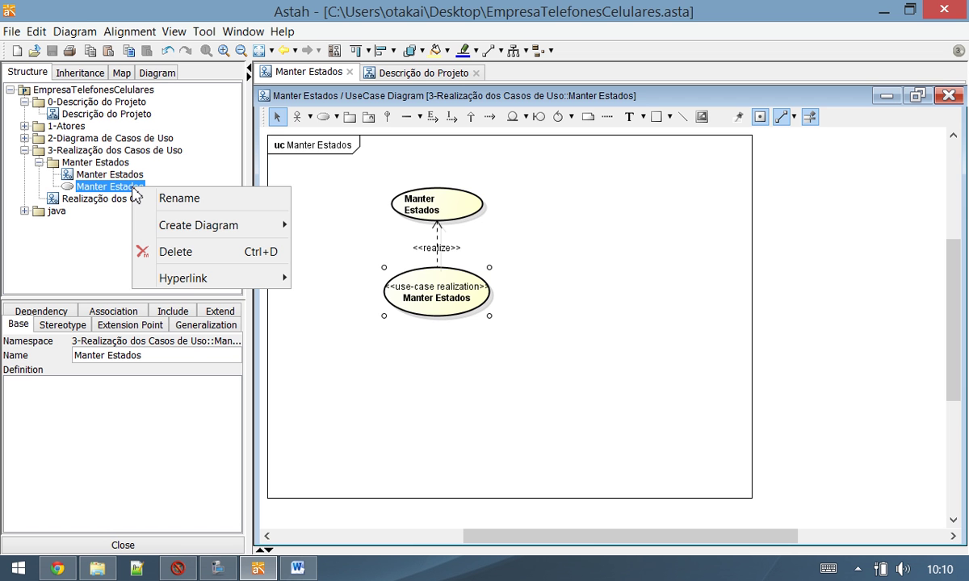
{"action": "mouse_move", "coordinate": [214, 234]}
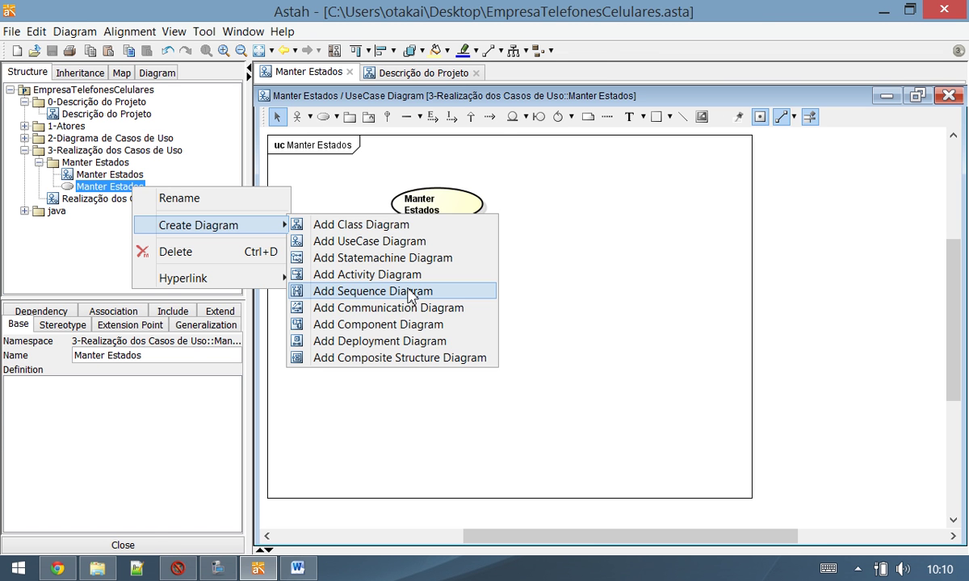
{"action": "left_click", "coordinate": [411, 293]}
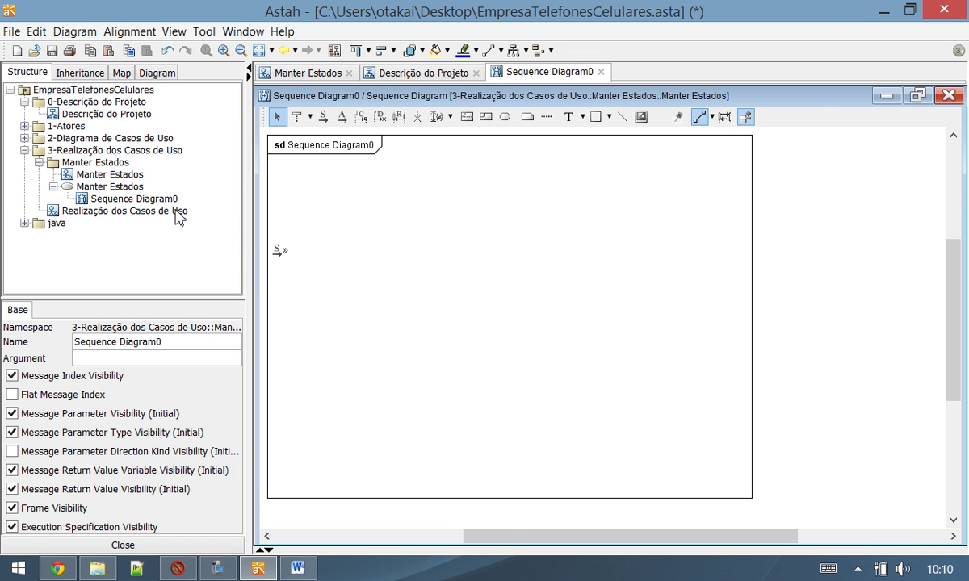
Rename the new sequence diagram as "Perquisar se o estado já existe" and save the project
{"action": "left_click", "coordinate": [132, 202]}
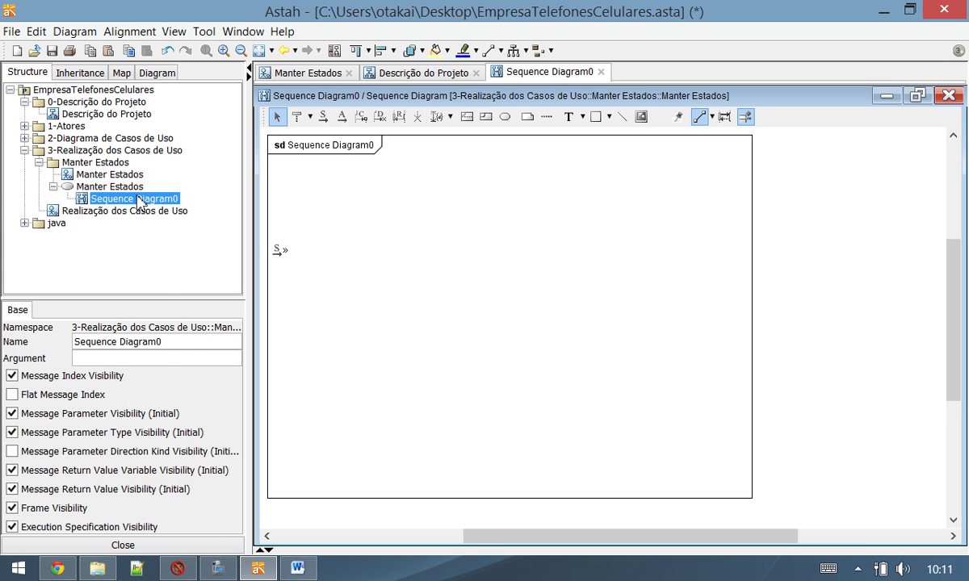
{"action": "left_click", "coordinate": [156, 343]}
{"action": "left_click_drag", "start_coordinate": [156, 343], "coordinate": [39, 327]}
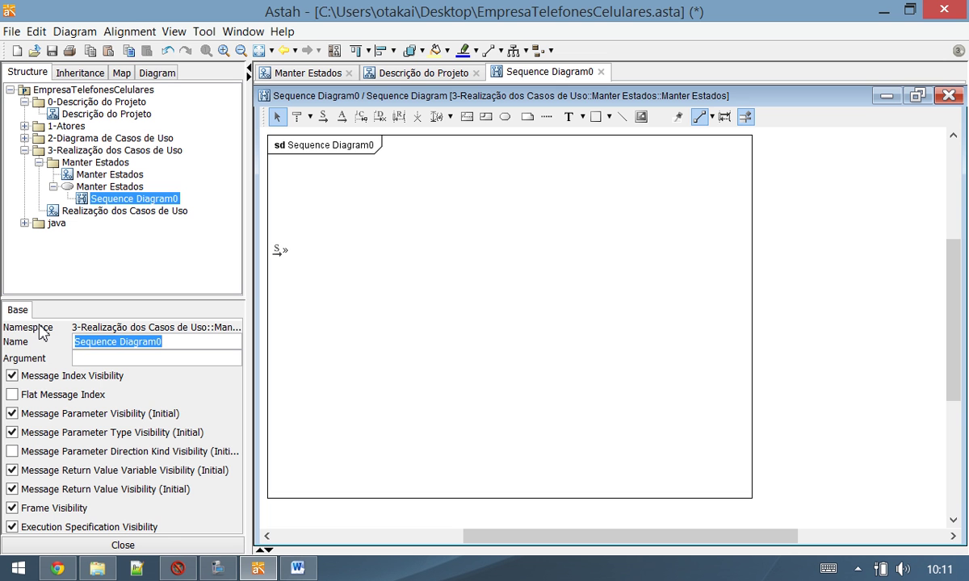
{"action": "type", "text": "Perquisar"}
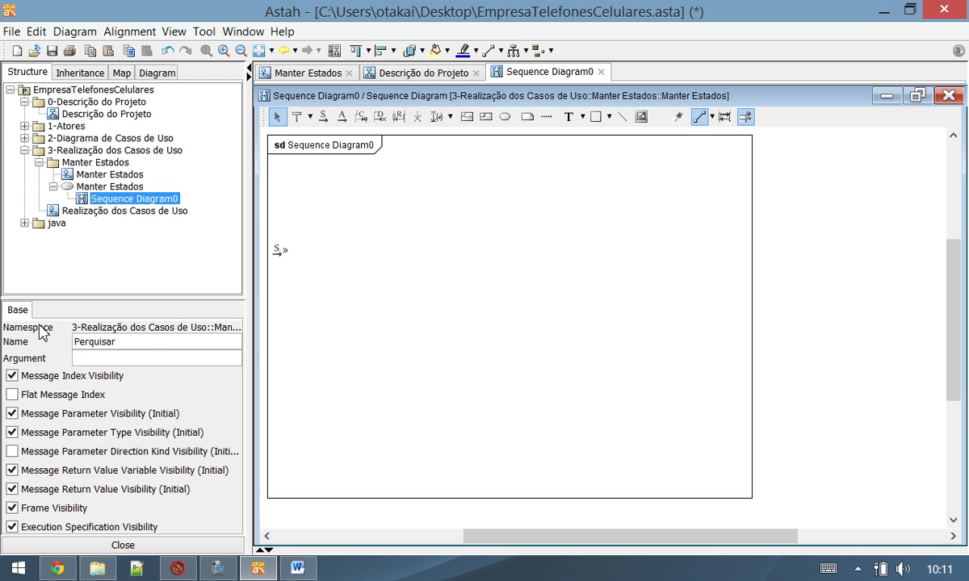
{"action": "type", "text": " se o estado já existe"}
{"action": "key", "text": "Return"}
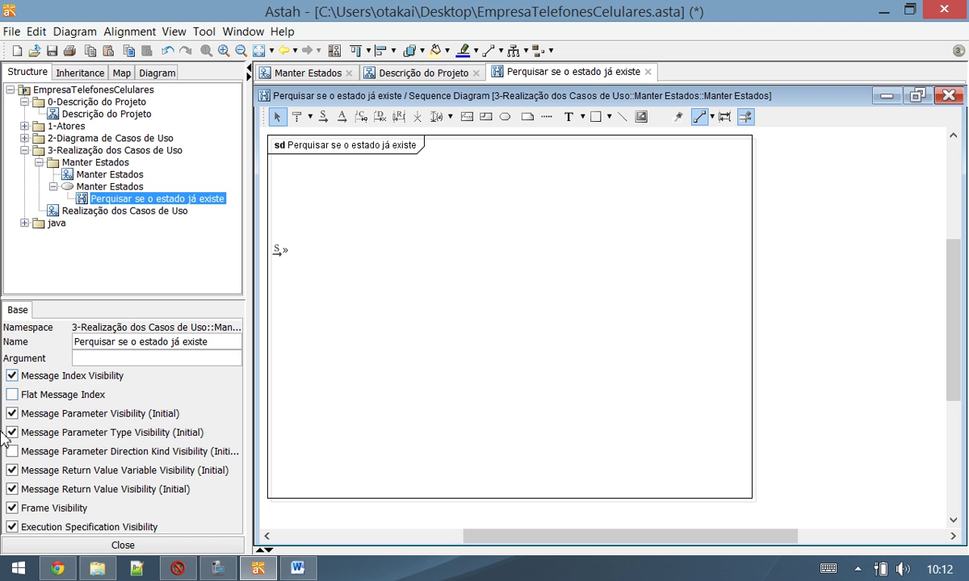
{"action": "left_click", "coordinate": [51, 50]}
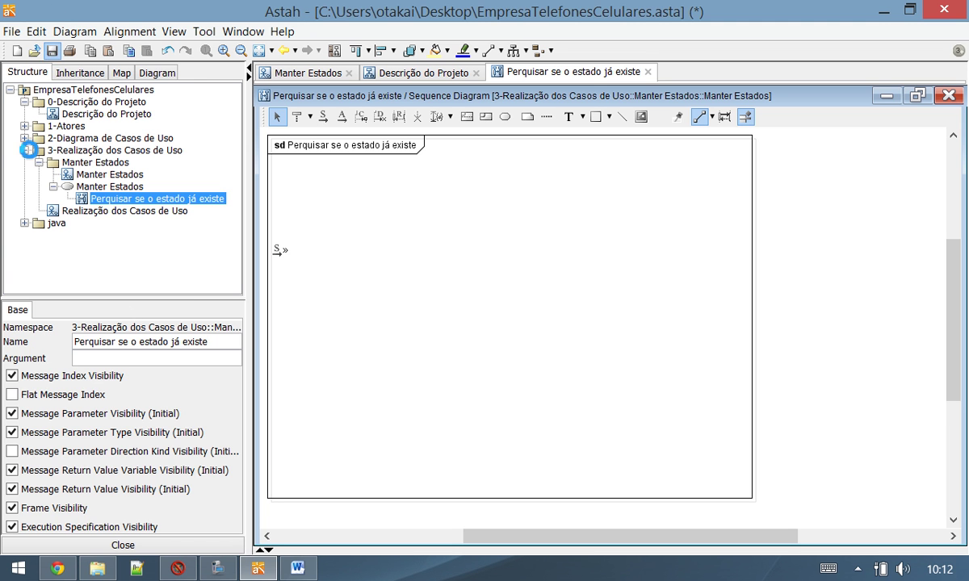
Collapse the expanded packages and create a package named "4-Projeto Orientado a Objetos" at the root of the EmpresaTelefonesCelulares project
{"action": "left_click", "coordinate": [25, 150]}
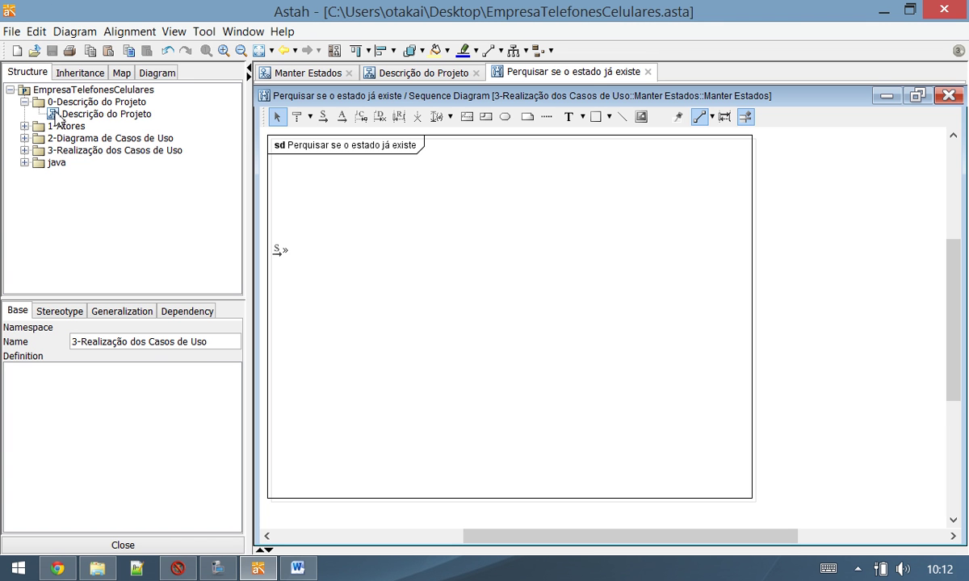
{"action": "left_click", "coordinate": [24, 103]}
{"action": "left_click", "coordinate": [49, 91]}
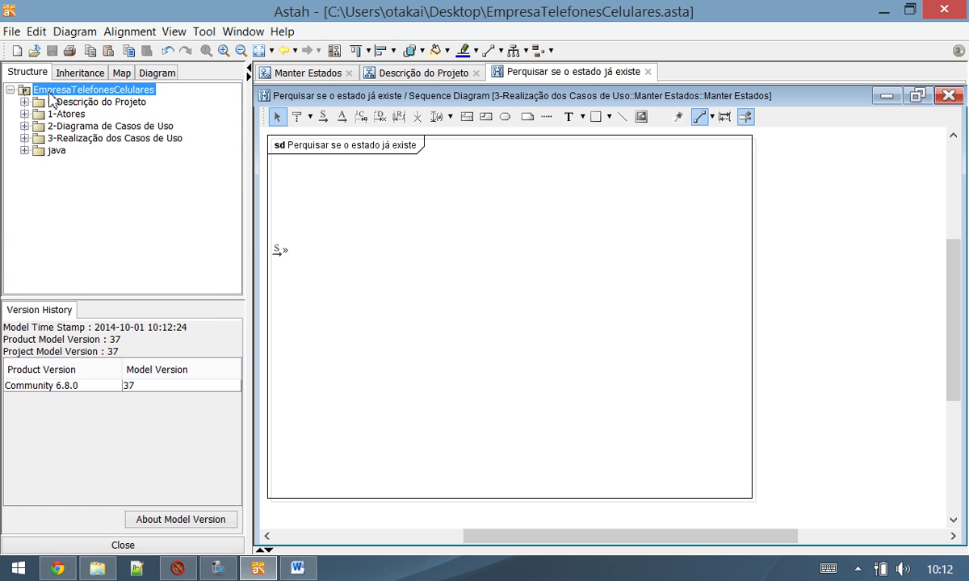
{"action": "right_click", "coordinate": [53, 90]}
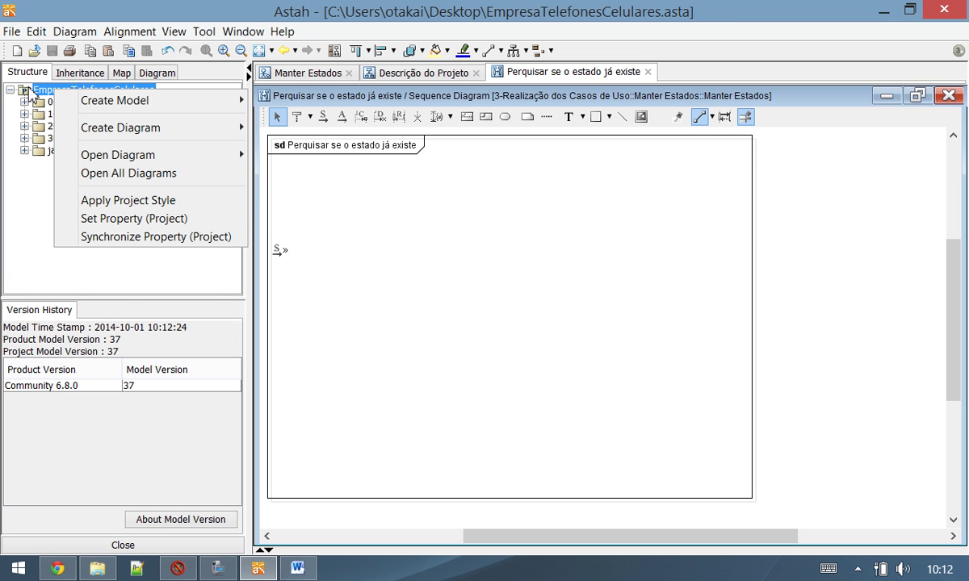
{"action": "mouse_move", "coordinate": [156, 101]}
{"action": "left_click", "coordinate": [279, 98]}
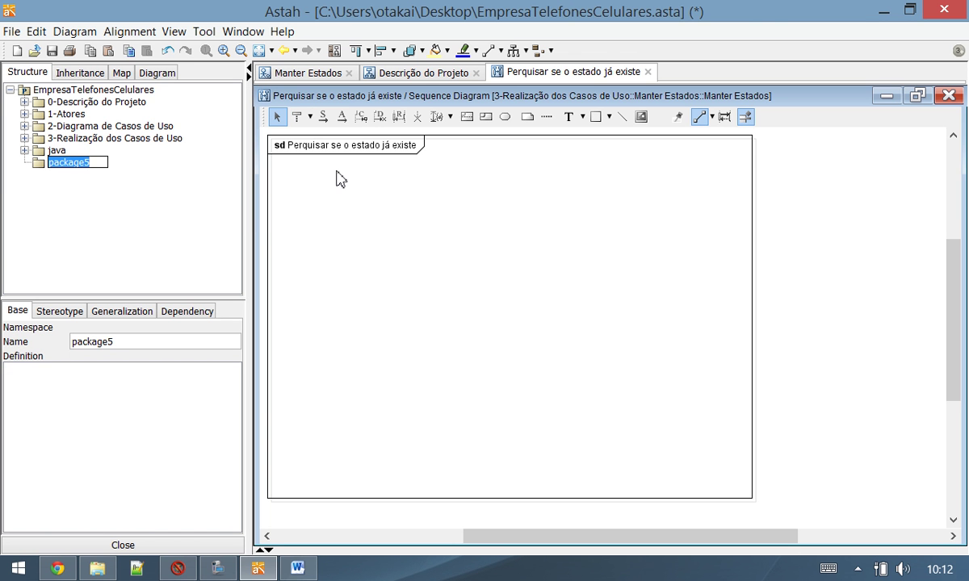
{"action": "type", "text": "4-"}
{"action": "type", "text": "Projeto"}
{"action": "type", "text": " Orientado a"}
{"action": "type", "text": " Objetos"}
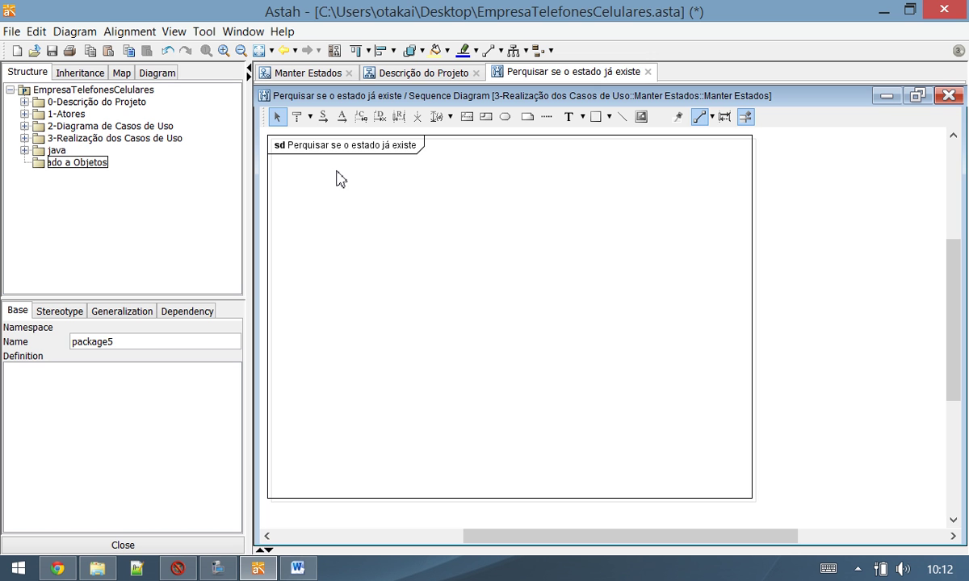
{"action": "key", "text": "Return"}
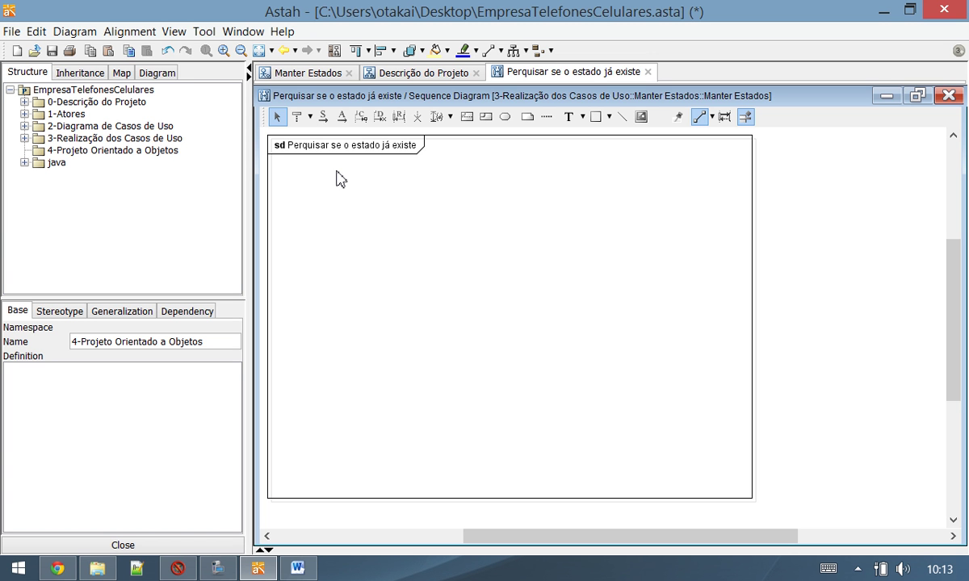
Add a class diagram to the 4-Projeto Orientado a Objetos package
{"action": "left_click", "coordinate": [133, 150]}
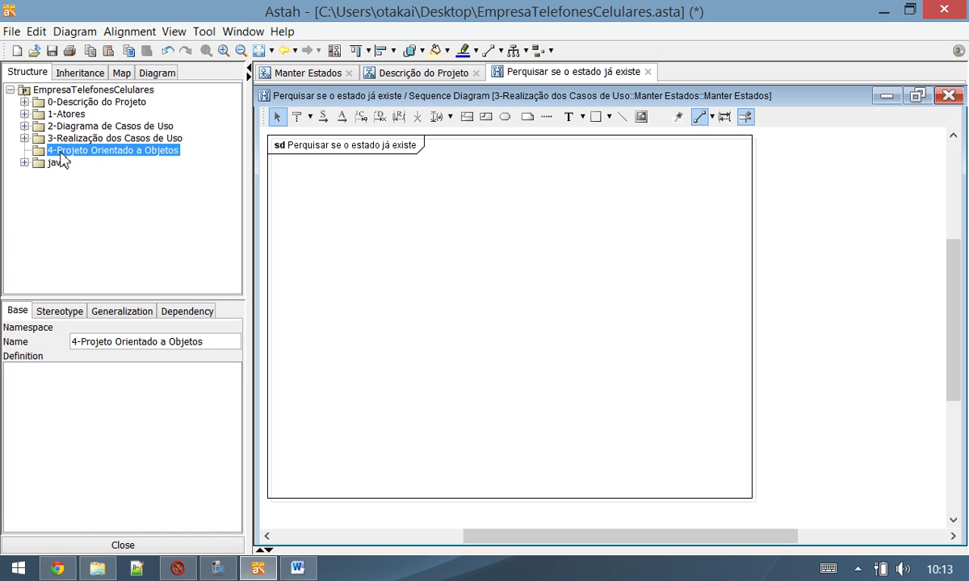
{"action": "right_click", "coordinate": [148, 151]}
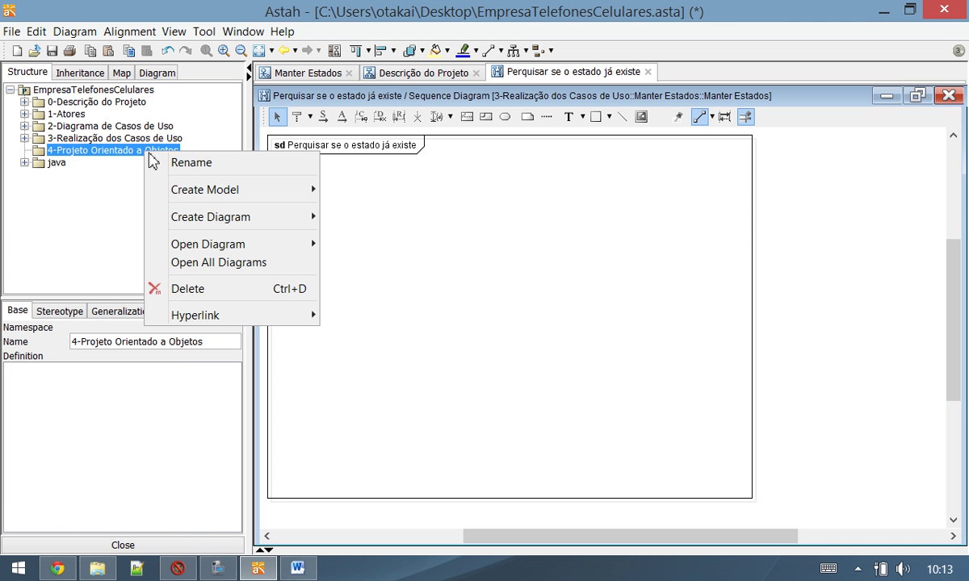
{"action": "mouse_move", "coordinate": [256, 222]}
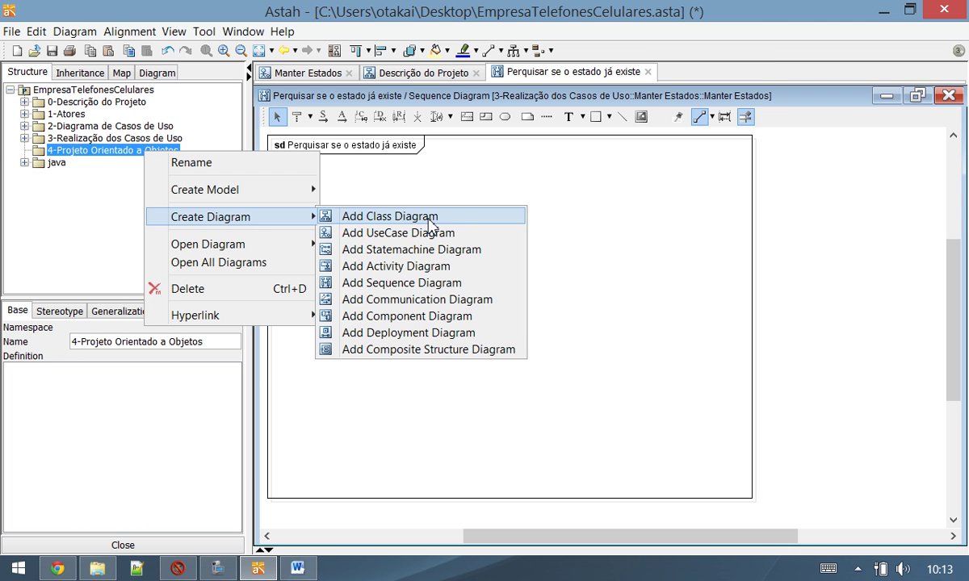
{"action": "left_click", "coordinate": [429, 224]}
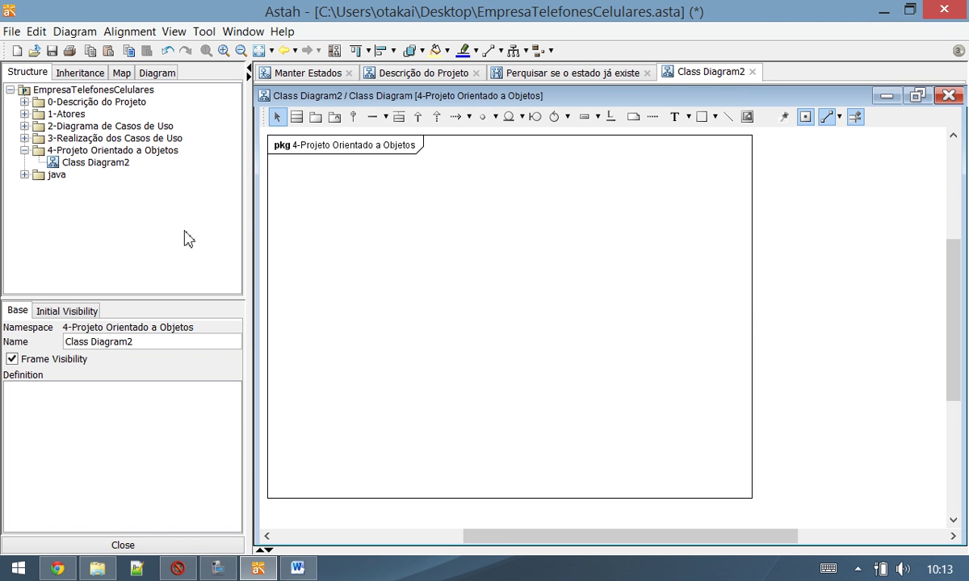
Rename the new class diagram "Projeto Orientado a Objetos" by copying the package name without its number prefix, and save the project
{"action": "left_click", "coordinate": [113, 150]}
{"action": "left_click", "coordinate": [194, 342]}
{"action": "left_click_drag", "start_coordinate": [195, 345], "coordinate": [81, 323]}
{"action": "key", "text": "ctrl+c"}
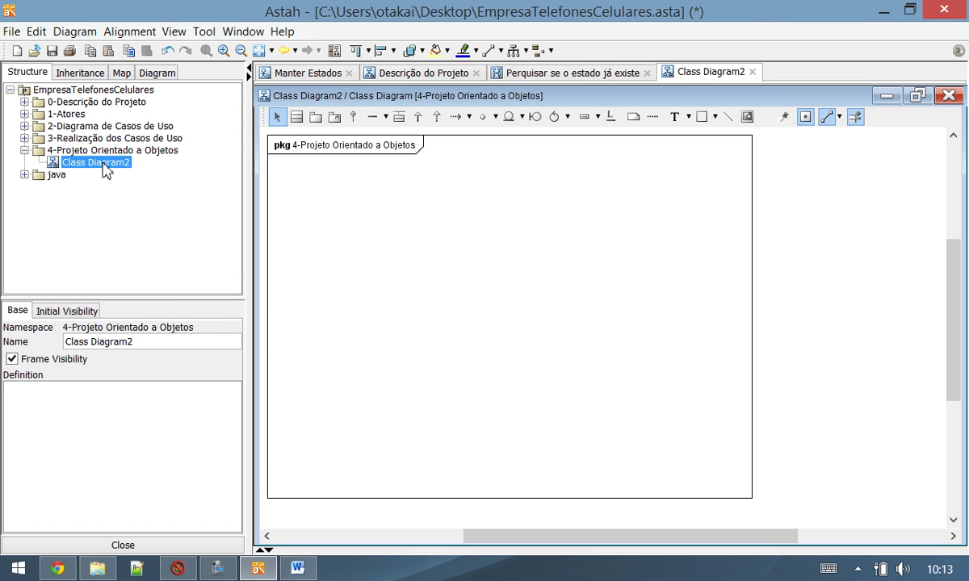
{"action": "left_click_drag", "start_coordinate": [136, 342], "coordinate": [65, 342]}
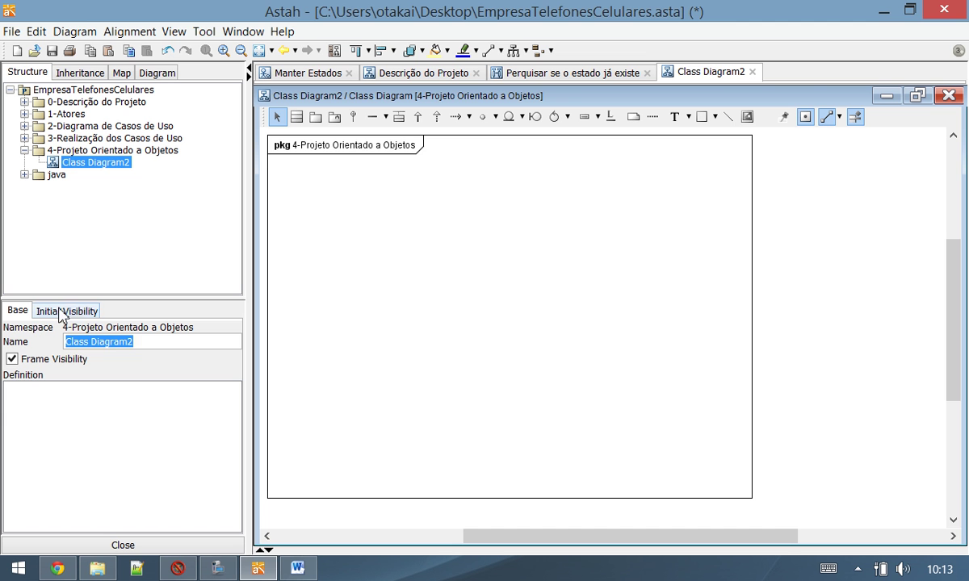
{"action": "key", "text": "ctrl+v"}
{"action": "key", "text": "Return"}
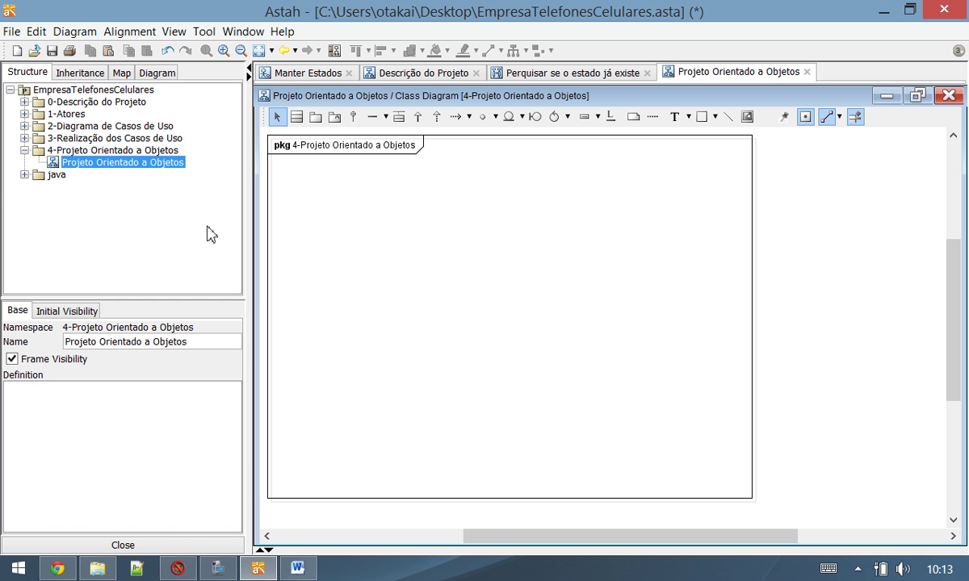
{"action": "left_click", "coordinate": [52, 50]}
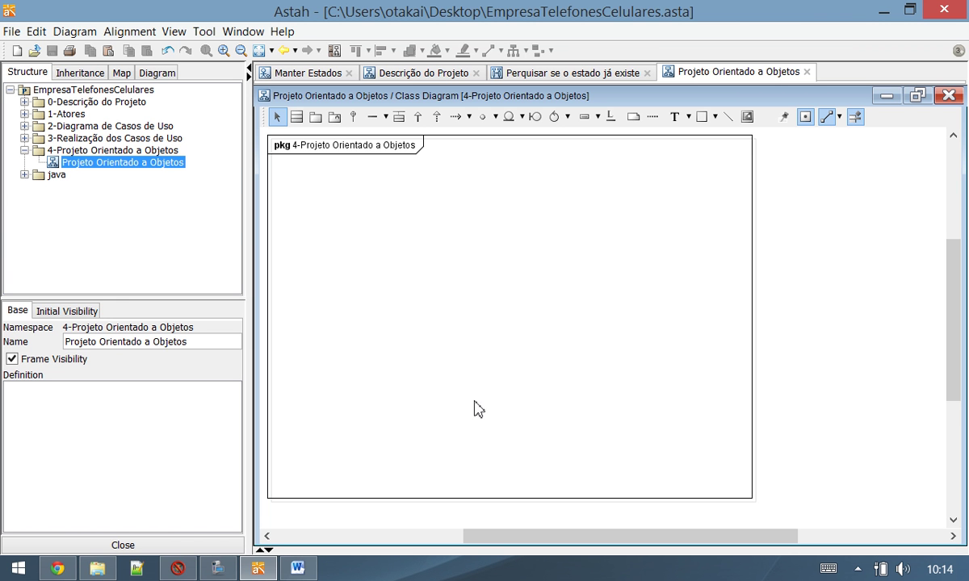
Consult the Descrição do Projeto diagram, and add a class named "Assistência Técnica" to the Projeto Orientado a Objetos class diagram
{"action": "left_click", "coordinate": [24, 102]}
{"action": "left_click", "coordinate": [55, 113]}
{"action": "double_click", "coordinate": [54, 115]}
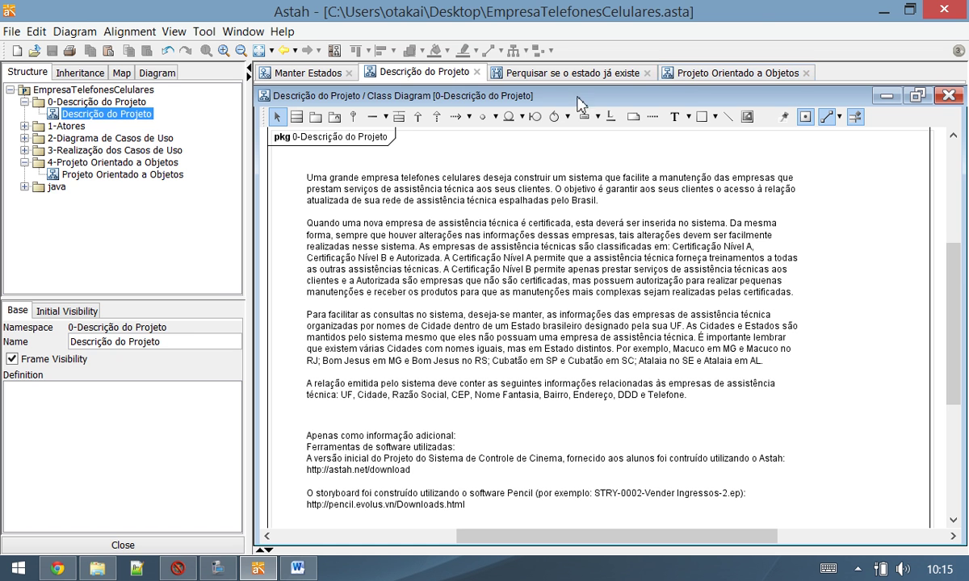
{"action": "double_click", "coordinate": [53, 175]}
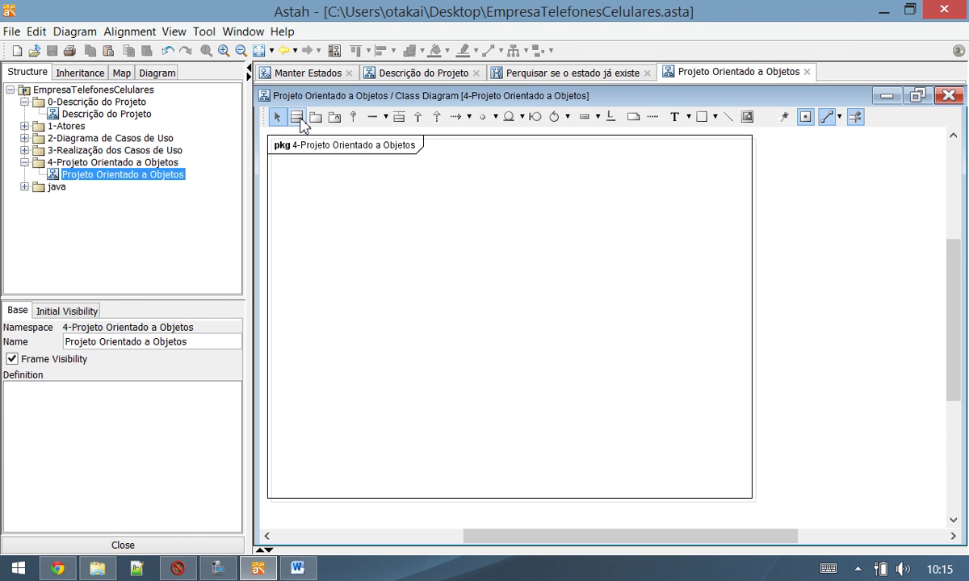
{"action": "left_click", "coordinate": [299, 119]}
{"action": "left_click", "coordinate": [340, 197]}
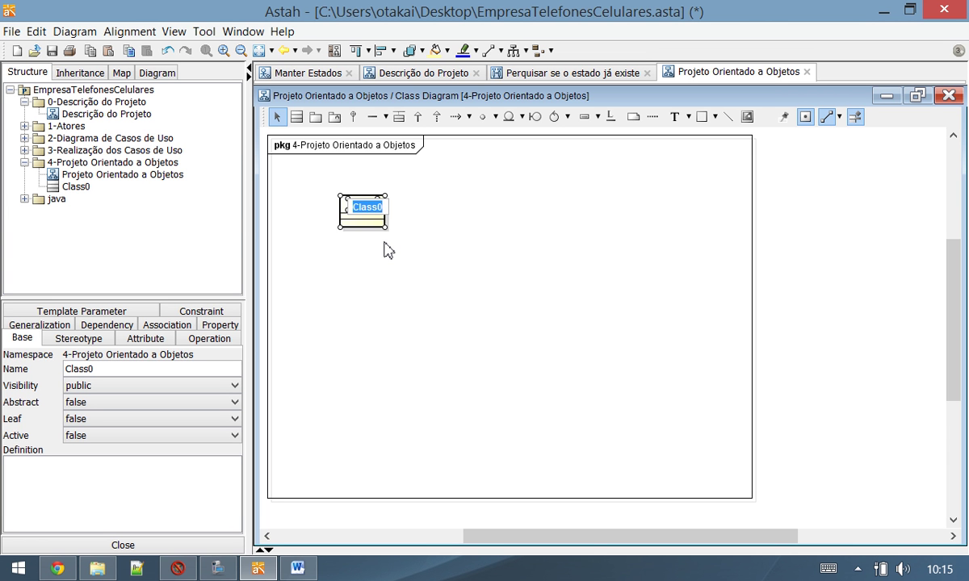
{"action": "type", "text": "Ass"}
{"action": "type", "text": "istênci"}
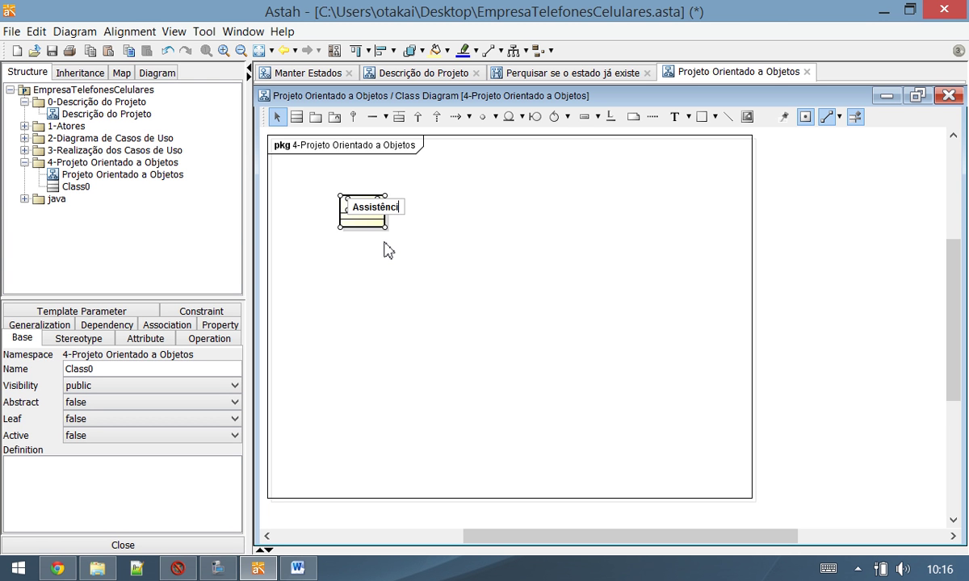
{"action": "type", "text": "a Técnica"}
{"action": "key", "text": "Return"}
{"action": "left_click", "coordinate": [450, 311]}
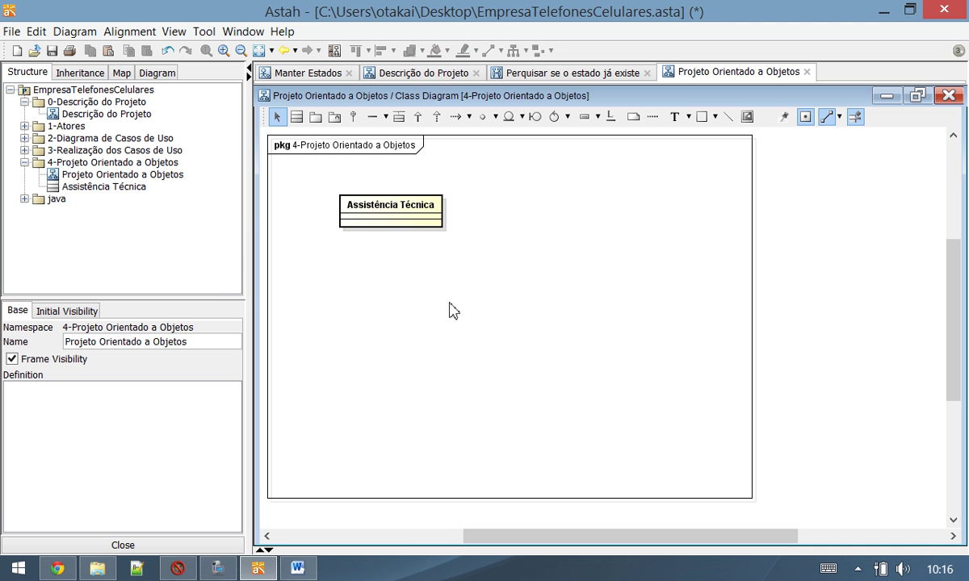
{"action": "left_click", "coordinate": [224, 569]}
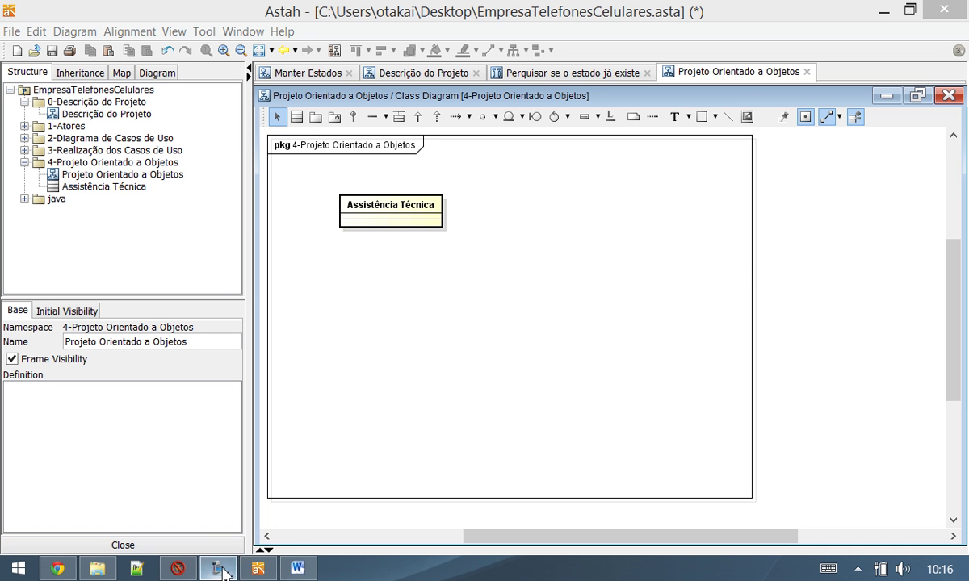
{"action": "left_click", "coordinate": [856, 147]}
{"action": "left_click", "coordinate": [772, 153]}
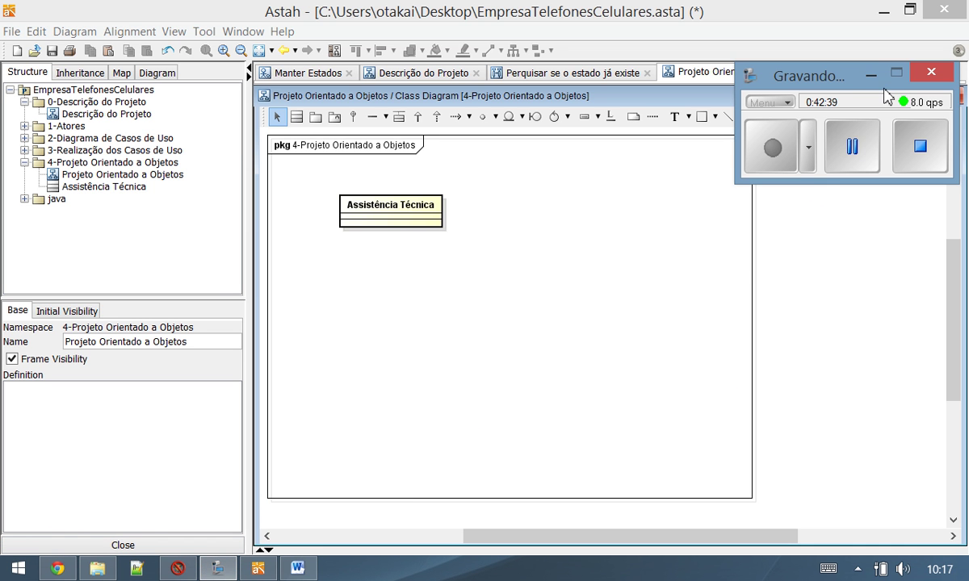
{"action": "left_click", "coordinate": [871, 76]}
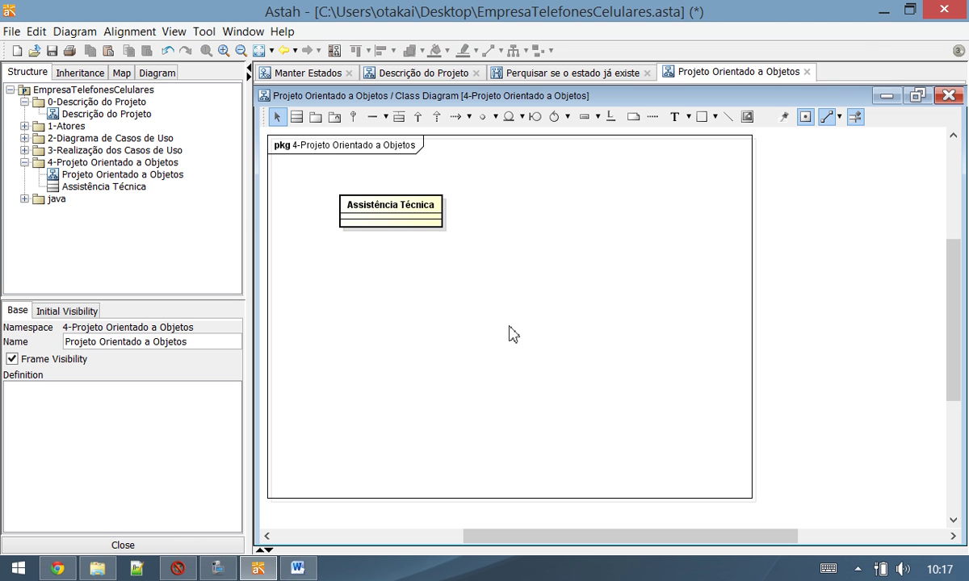
{"action": "left_click", "coordinate": [218, 569]}
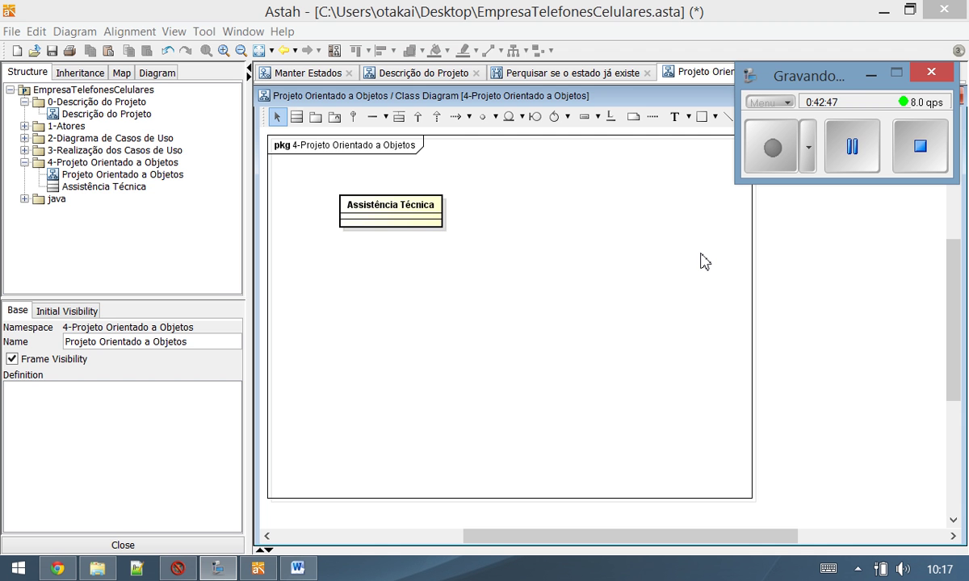
Examine the exercise statement in Word and the Descrição do Projeto diagram in Astah for how the technical assistance companies are classified
{"action": "left_click", "coordinate": [299, 570]}
{"action": "scroll", "coordinate": [371, 333], "scroll_direction": "up", "scroll_amount": 7}
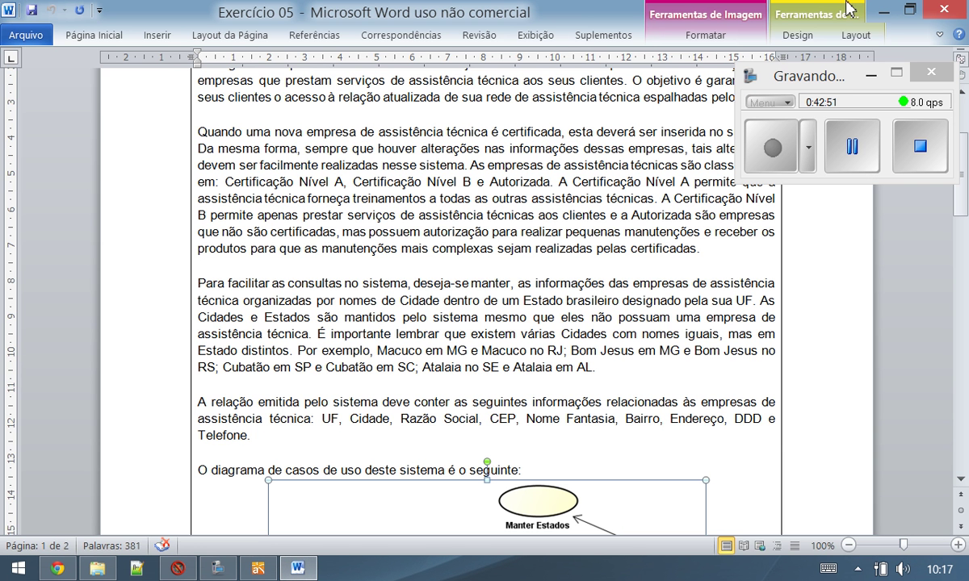
{"action": "left_click", "coordinate": [884, 13]}
{"action": "left_click", "coordinate": [56, 114]}
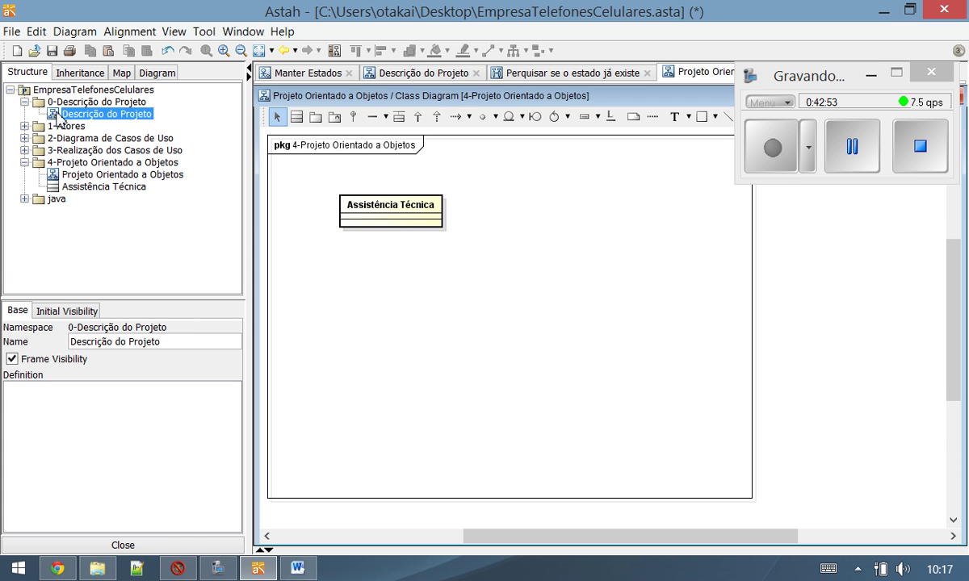
{"action": "double_click", "coordinate": [57, 115]}
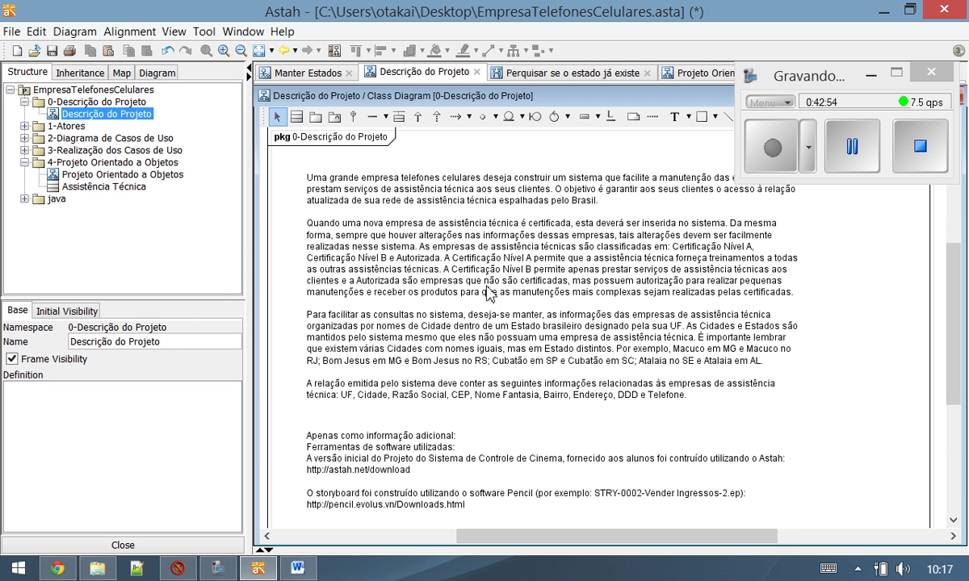
{"action": "left_click", "coordinate": [871, 76]}
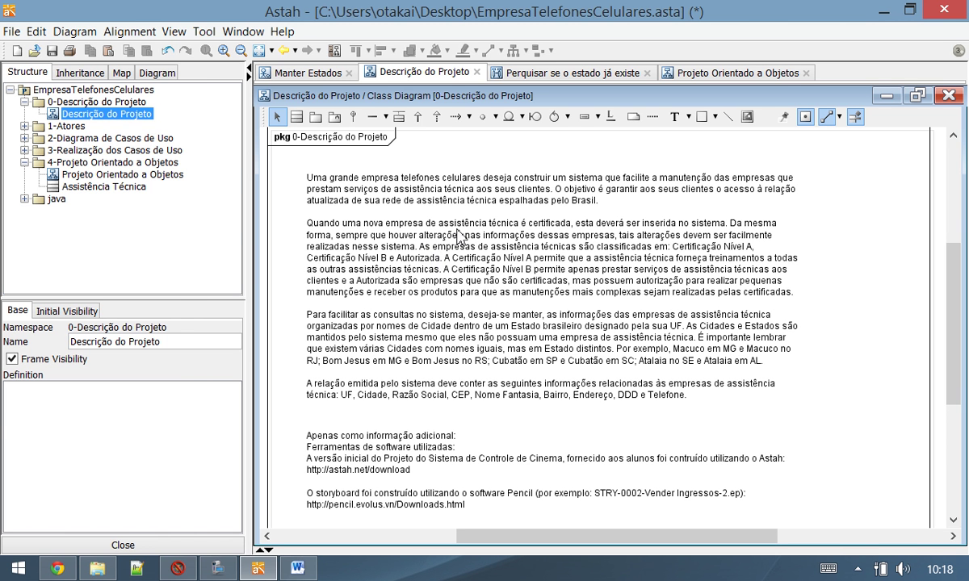
{"action": "left_click", "coordinate": [611, 256]}
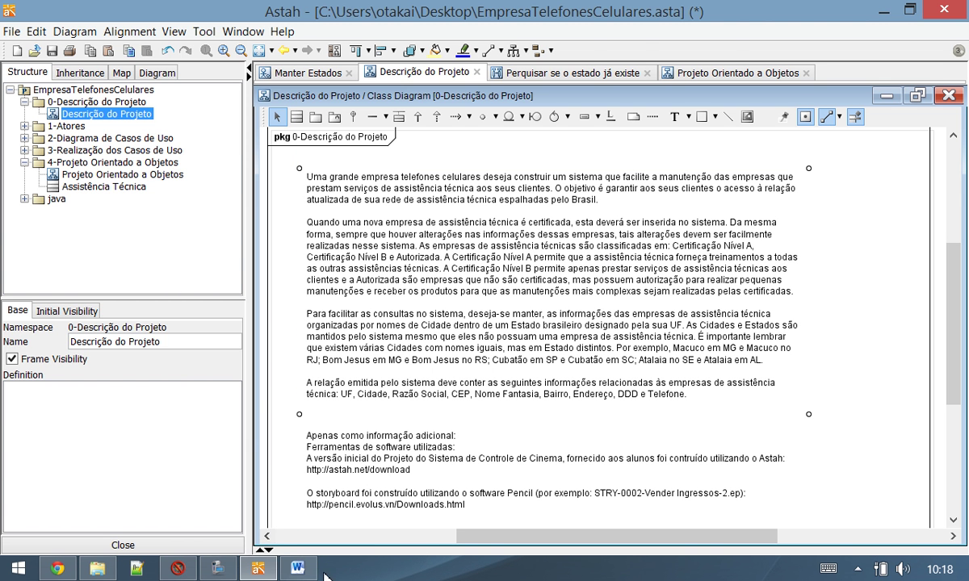
{"action": "left_click", "coordinate": [297, 568]}
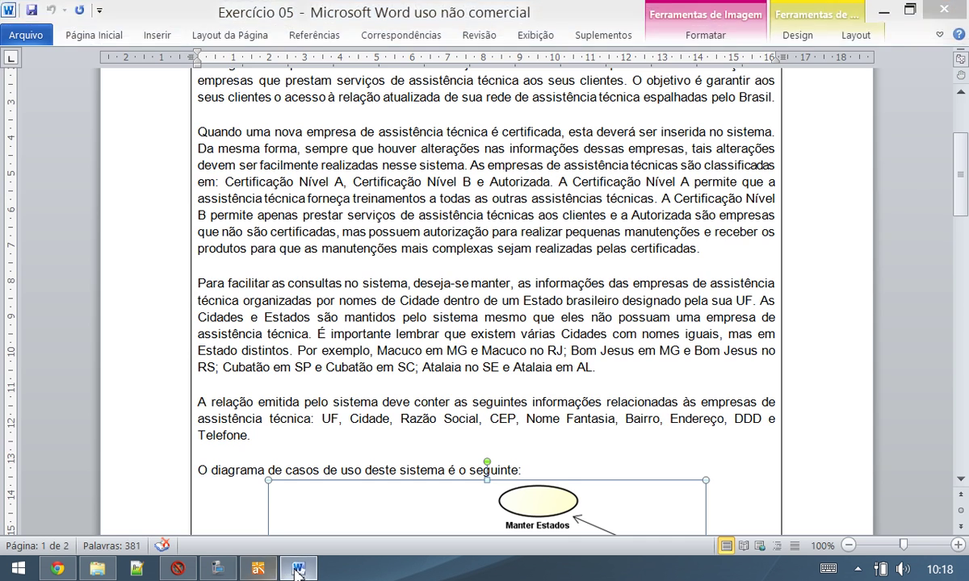
{"action": "left_click", "coordinate": [258, 568]}
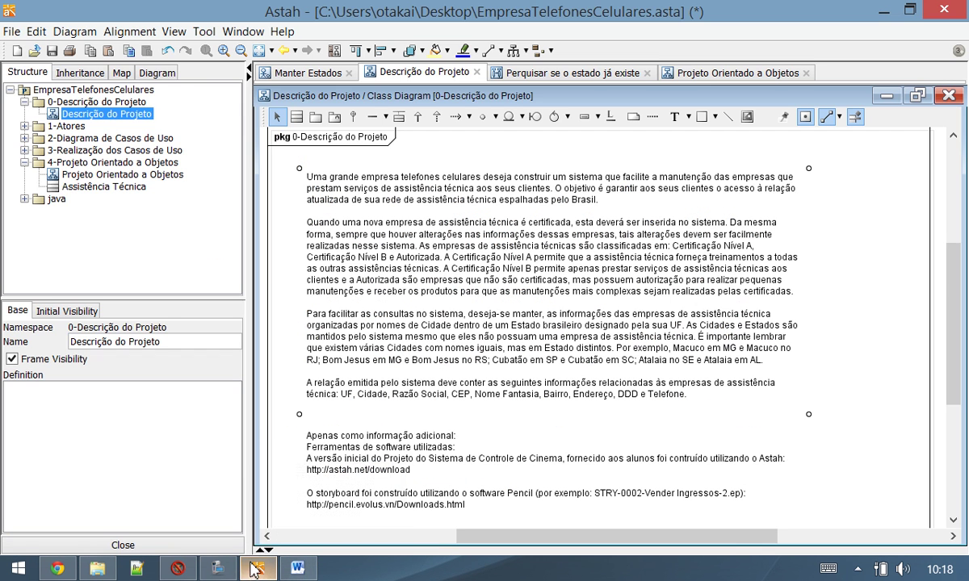
Add a class named "Classificação" beside Assistência Técnica in the Projeto Orientado a Objetos diagram and save the project
{"action": "left_click", "coordinate": [82, 174]}
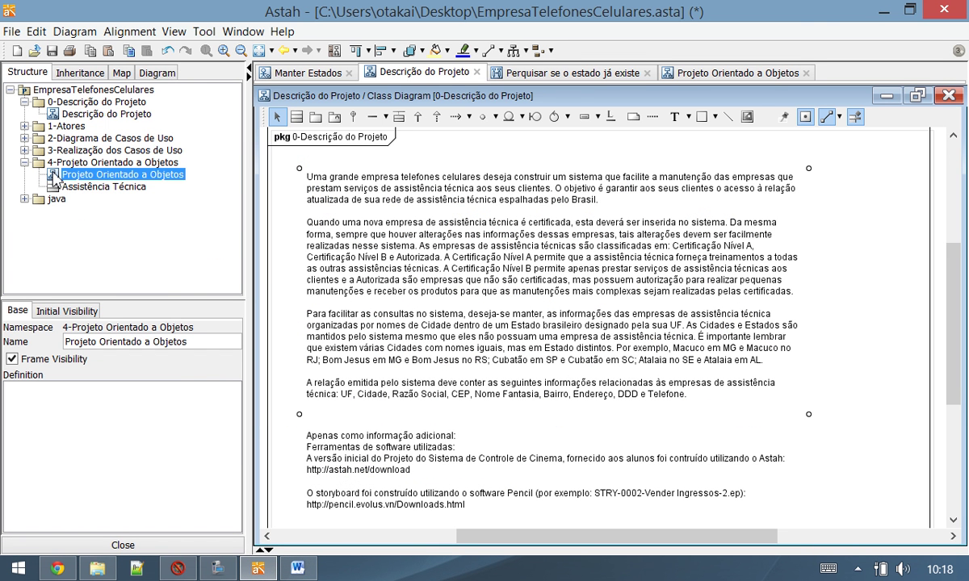
{"action": "double_click", "coordinate": [58, 174]}
{"action": "left_click", "coordinate": [297, 116]}
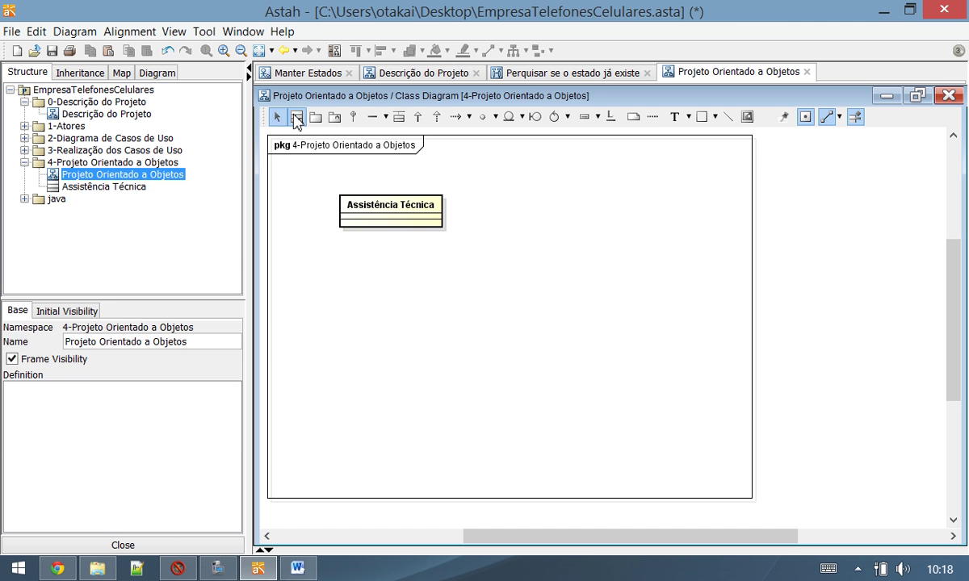
{"action": "left_click", "coordinate": [504, 198]}
{"action": "type", "text": "C"}
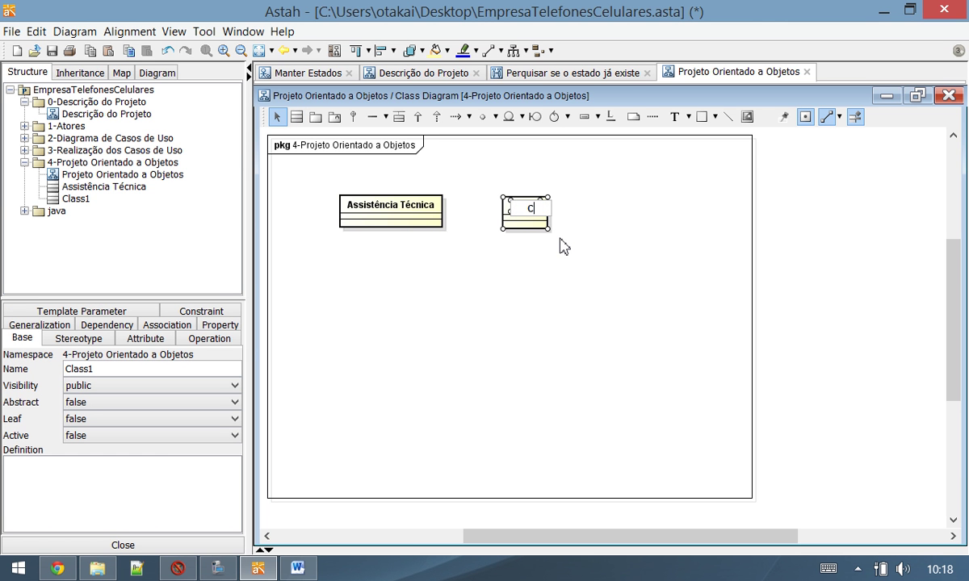
{"action": "type", "text": "lassificação"}
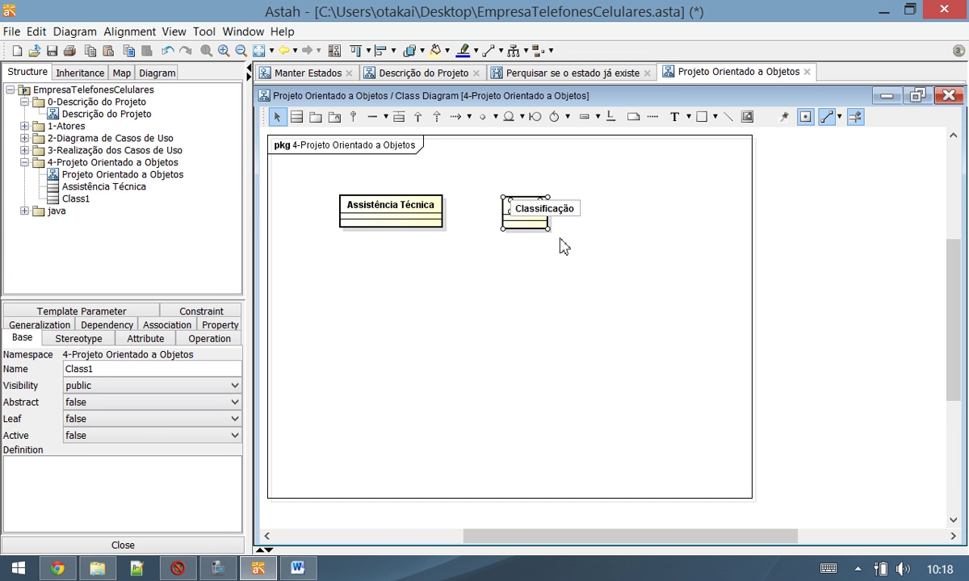
{"action": "key", "text": "Return"}
{"action": "left_click", "coordinate": [488, 288]}
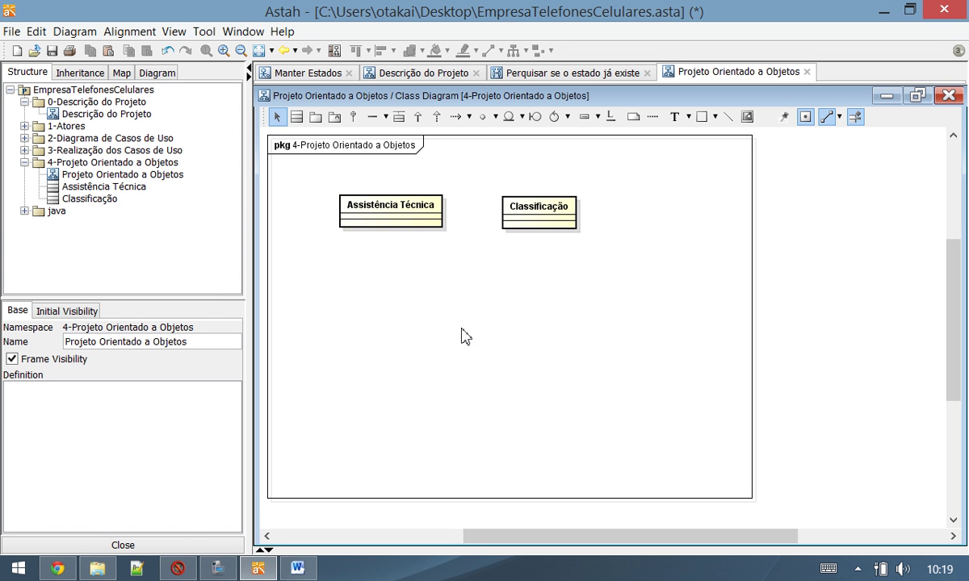
{"action": "left_click", "coordinate": [52, 50]}
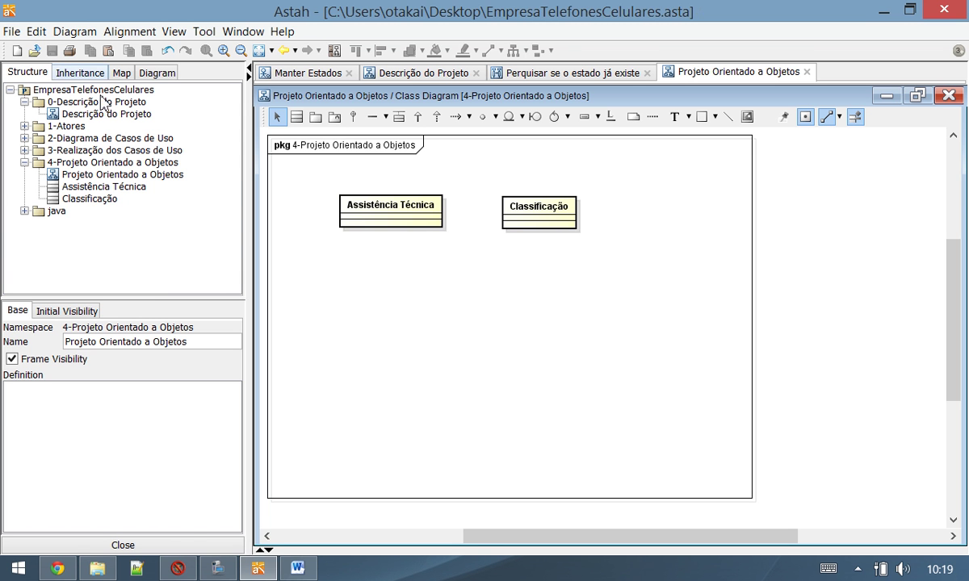
Copy the text "Certificação Nível A, Certificação Nível B e Autorizada" from the project description's second paragraph
{"action": "double_click", "coordinate": [91, 116]}
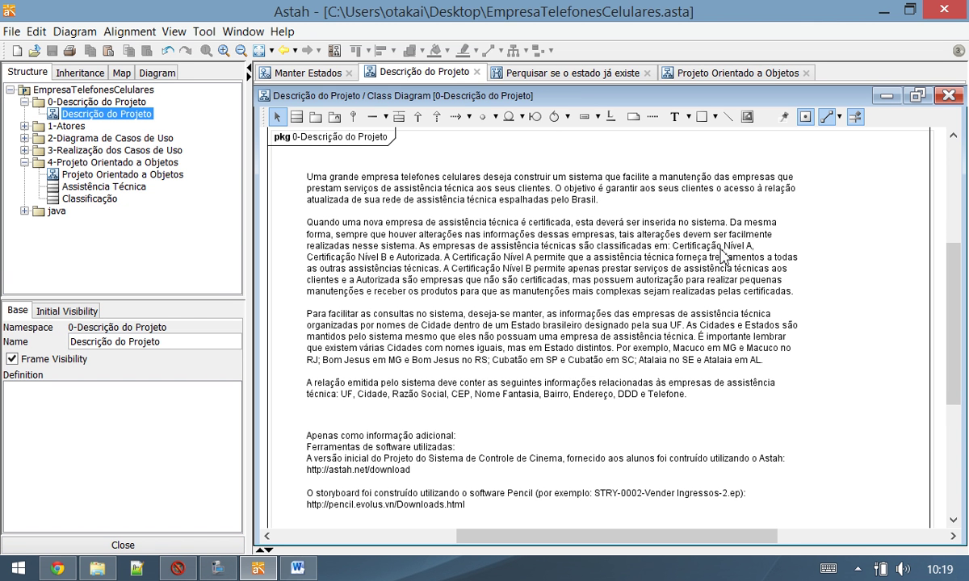
{"action": "double_click", "coordinate": [424, 269]}
{"action": "left_click", "coordinate": [640, 269]}
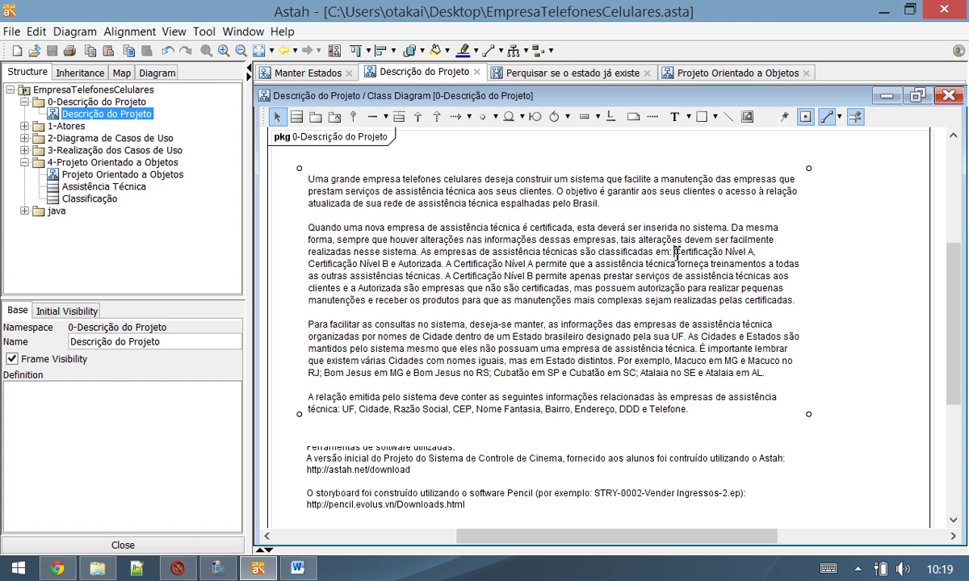
{"action": "left_click_drag", "start_coordinate": [676, 253], "coordinate": [530, 264]}
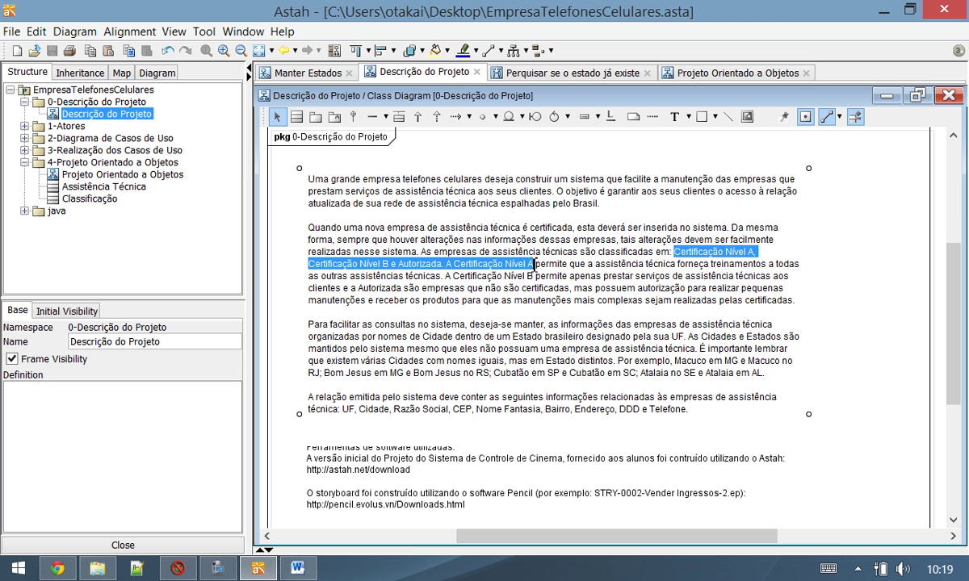
{"action": "left_click_drag", "start_coordinate": [533, 264], "coordinate": [447, 264]}
{"action": "key", "text": "ctrl+c"}
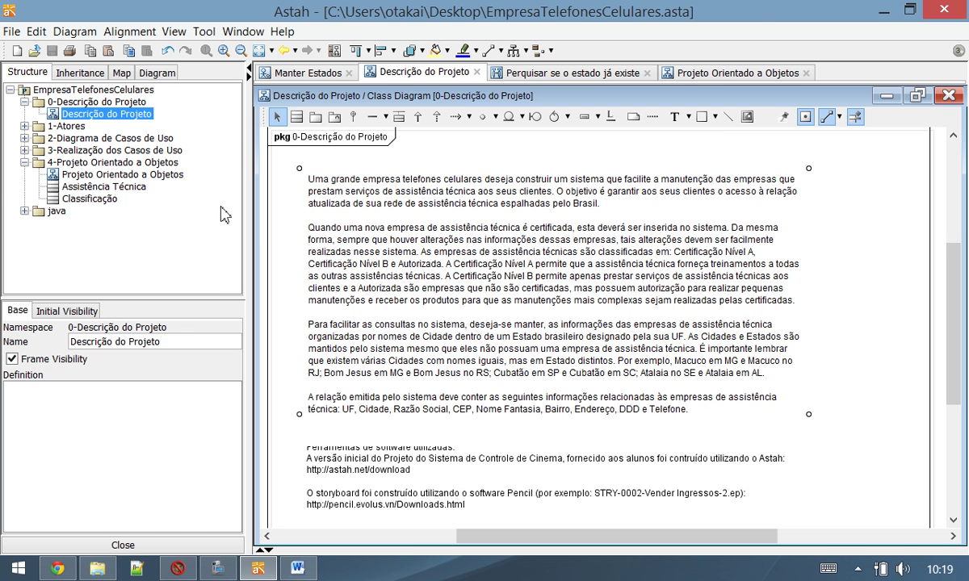
Add a note with the copied certification levels above and beside the Classificação class in the Projeto Orientado a Objetos diagram
{"action": "left_click", "coordinate": [109, 175]}
{"action": "double_click", "coordinate": [109, 174]}
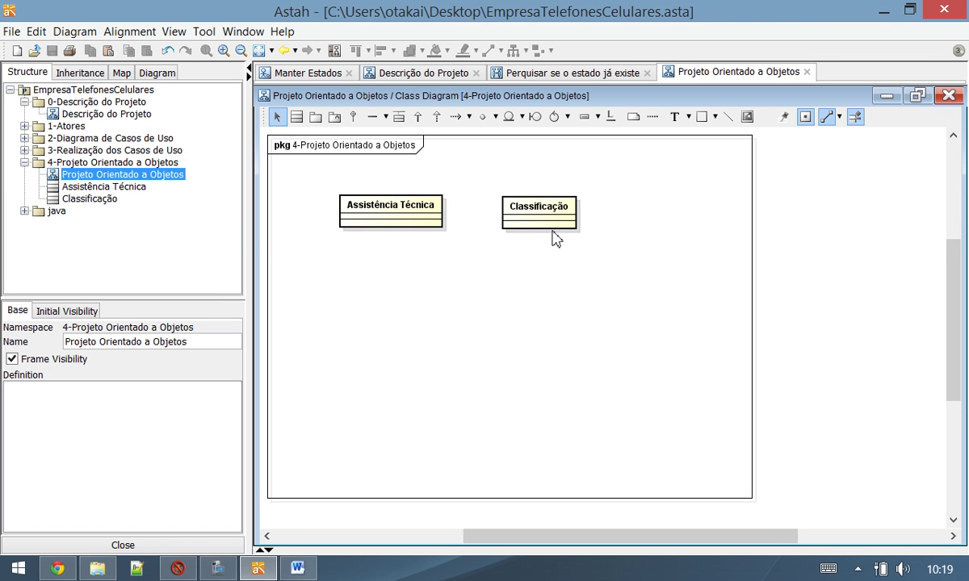
{"action": "left_click", "coordinate": [634, 118]}
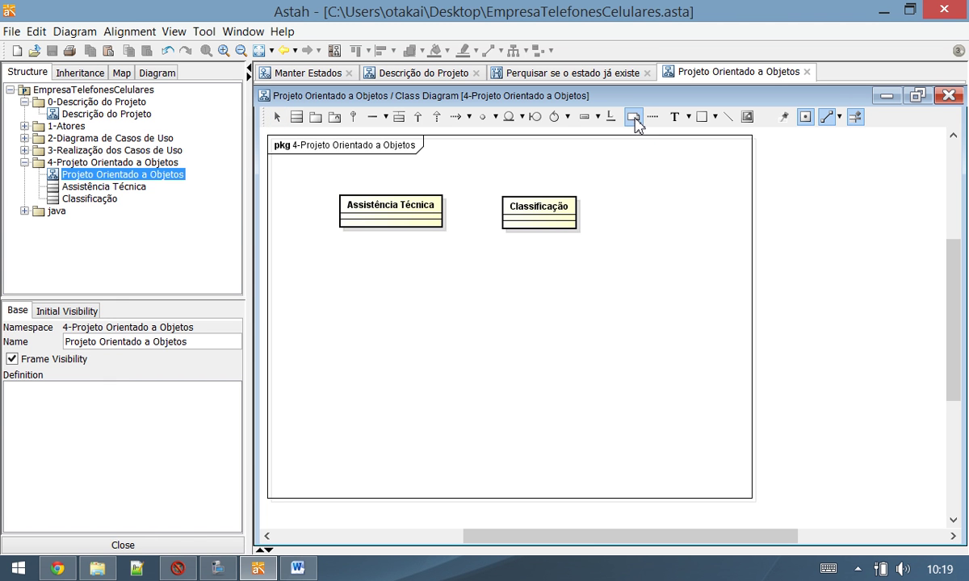
{"action": "left_click", "coordinate": [621, 169]}
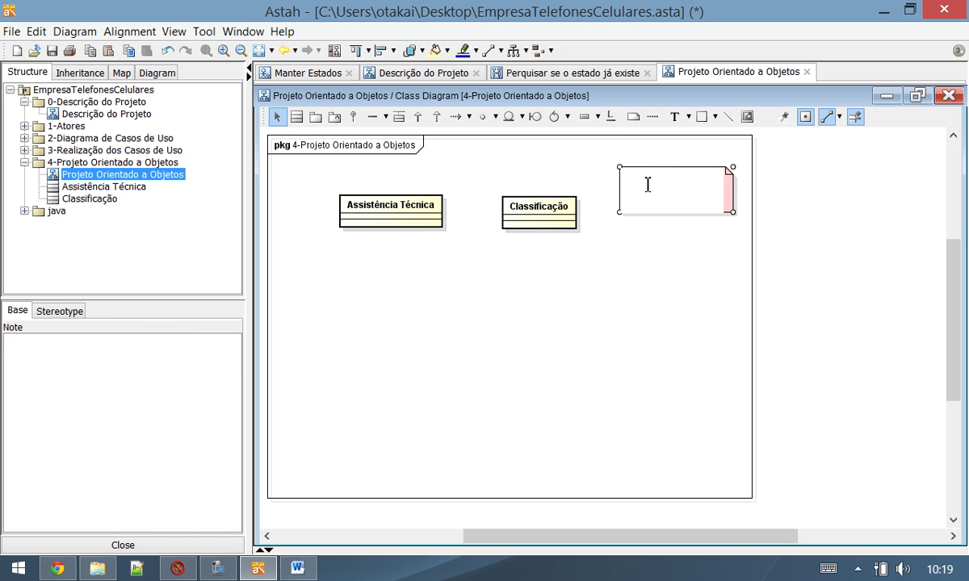
{"action": "key", "text": "ctrl+v"}
{"action": "left_click", "coordinate": [663, 242]}
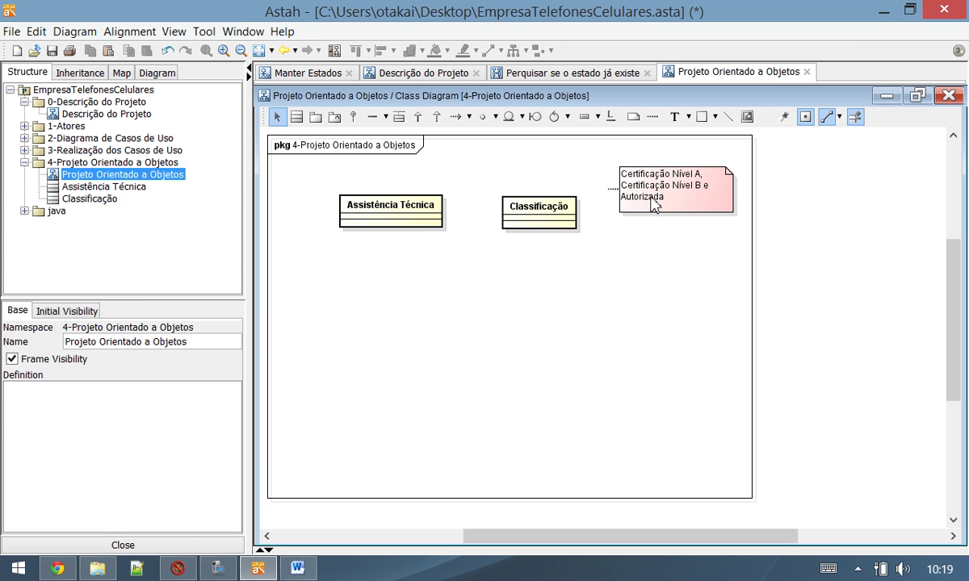
{"action": "left_click_drag", "start_coordinate": [650, 202], "coordinate": [656, 185]}
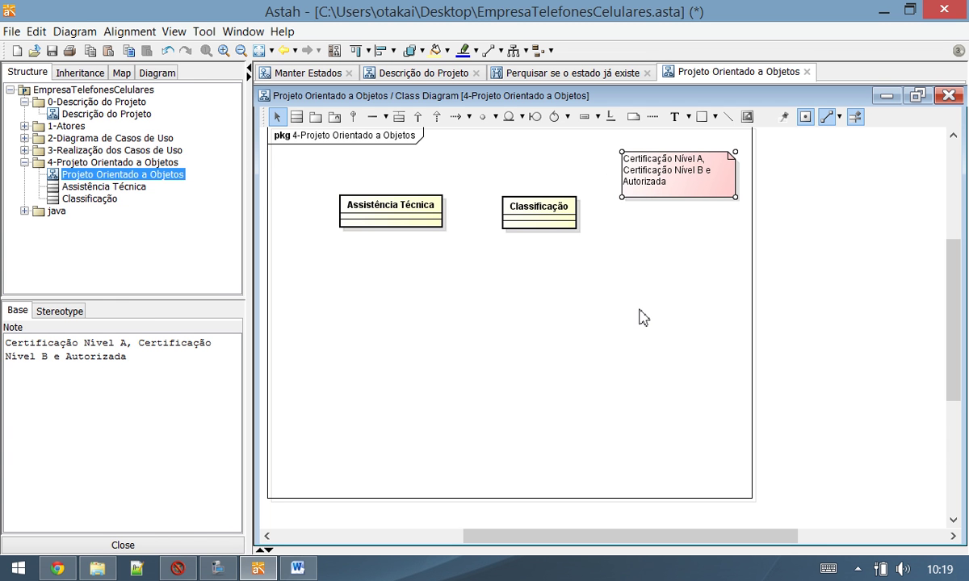
Connect the certification levels note to the Classificação class with a note anchor
{"action": "scroll", "coordinate": [639, 310], "scroll_direction": "up", "scroll_amount": 5}
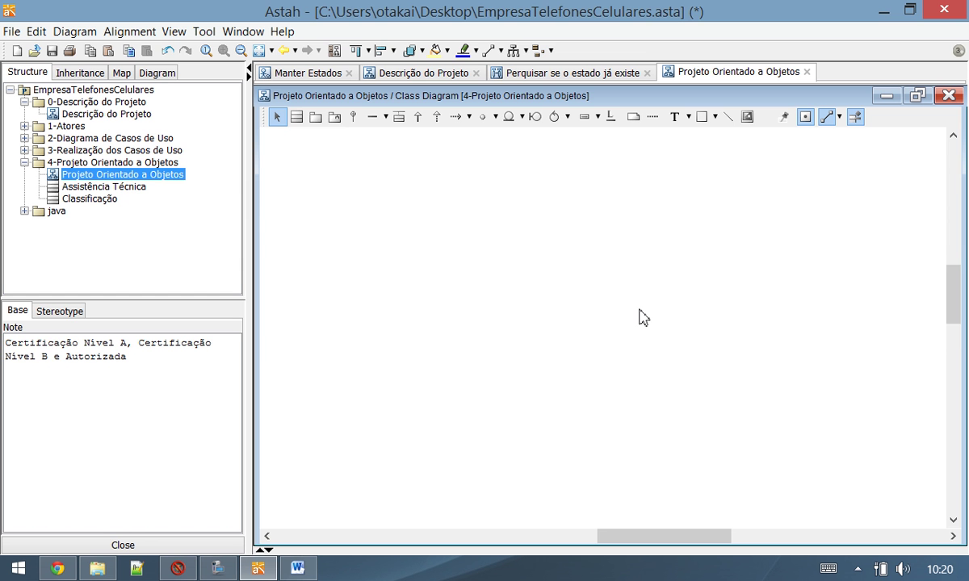
{"action": "left_click", "coordinate": [484, 202]}
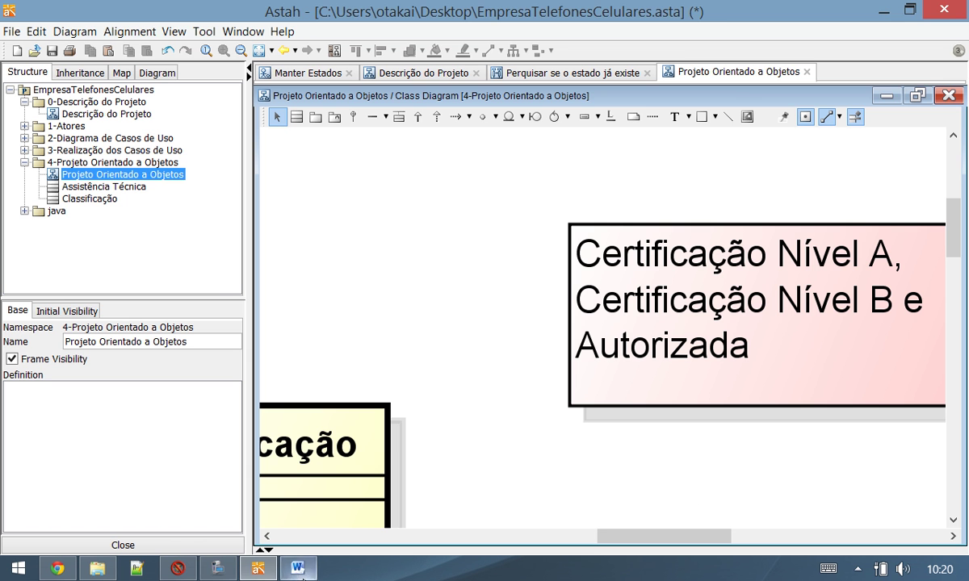
{"action": "left_click", "coordinate": [217, 569]}
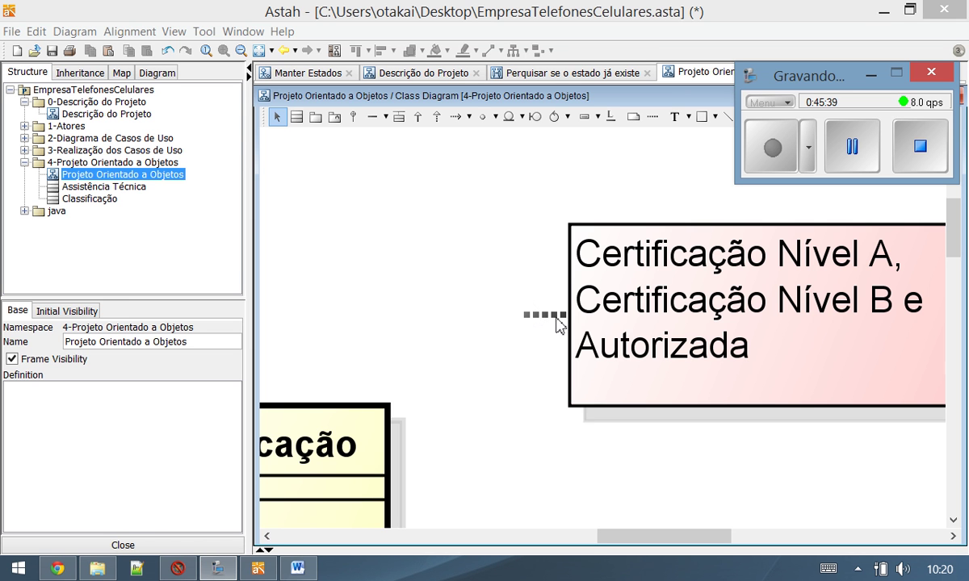
{"action": "left_click_drag", "start_coordinate": [542, 326], "coordinate": [336, 459]}
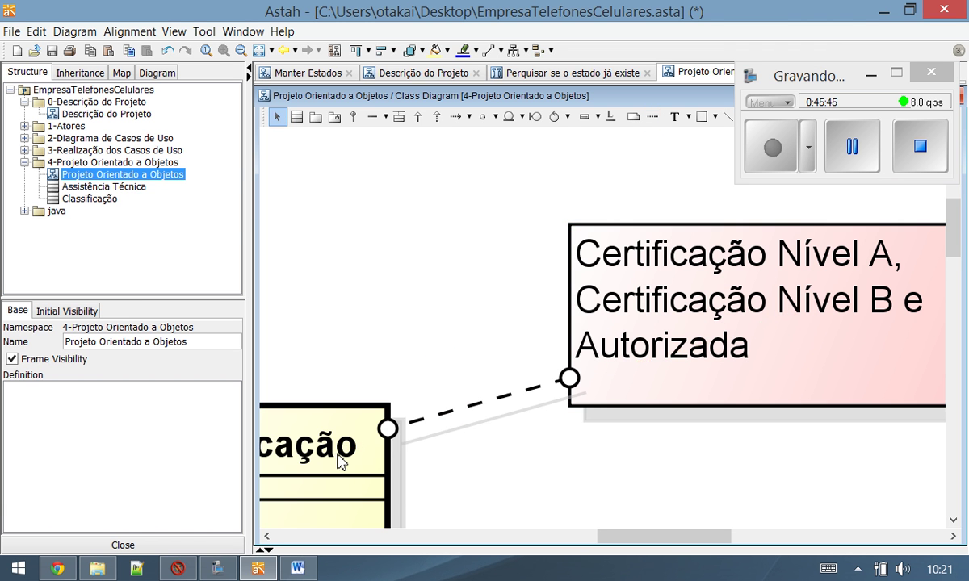
{"action": "left_click_drag", "start_coordinate": [673, 536], "coordinate": [628, 540]}
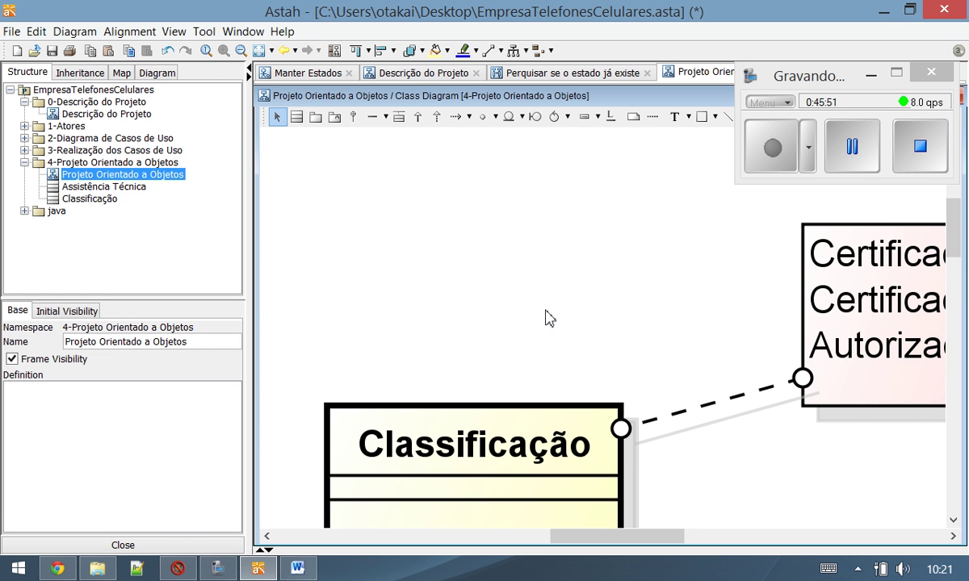
{"action": "scroll", "coordinate": [547, 323], "scroll_direction": "down", "scroll_amount": 3}
{"action": "scroll", "coordinate": [550, 330], "scroll_direction": "down", "scroll_amount": 2}
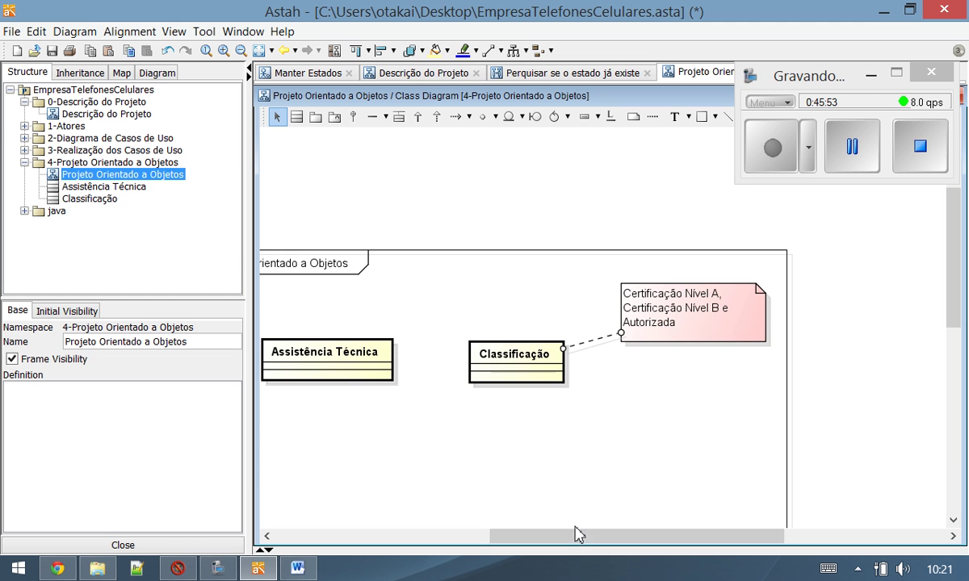
{"action": "left_click_drag", "start_coordinate": [577, 534], "coordinate": [501, 533]}
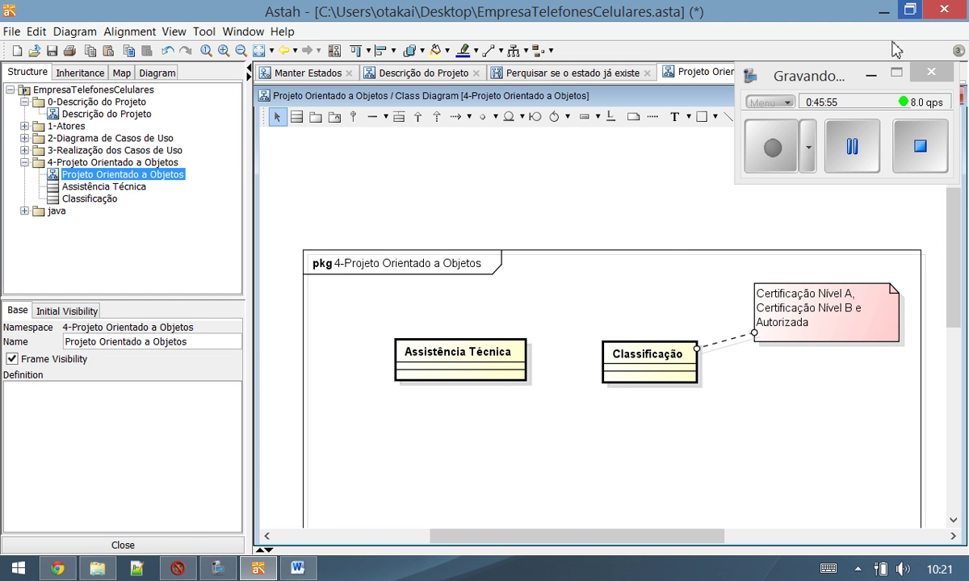
{"action": "left_click", "coordinate": [870, 82]}
{"action": "scroll", "coordinate": [658, 251], "scroll_direction": "down", "scroll_amount": 2}
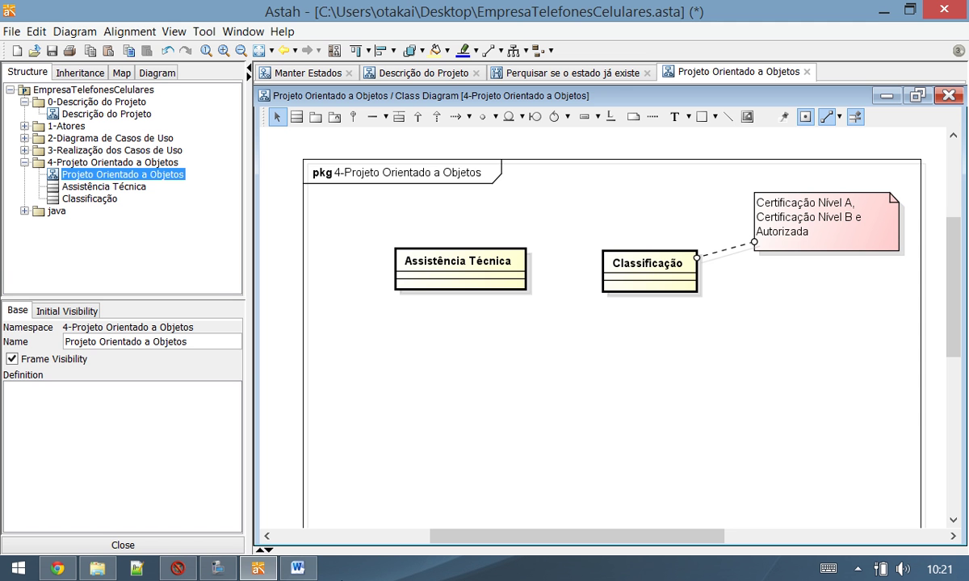
{"action": "left_click", "coordinate": [217, 568]}
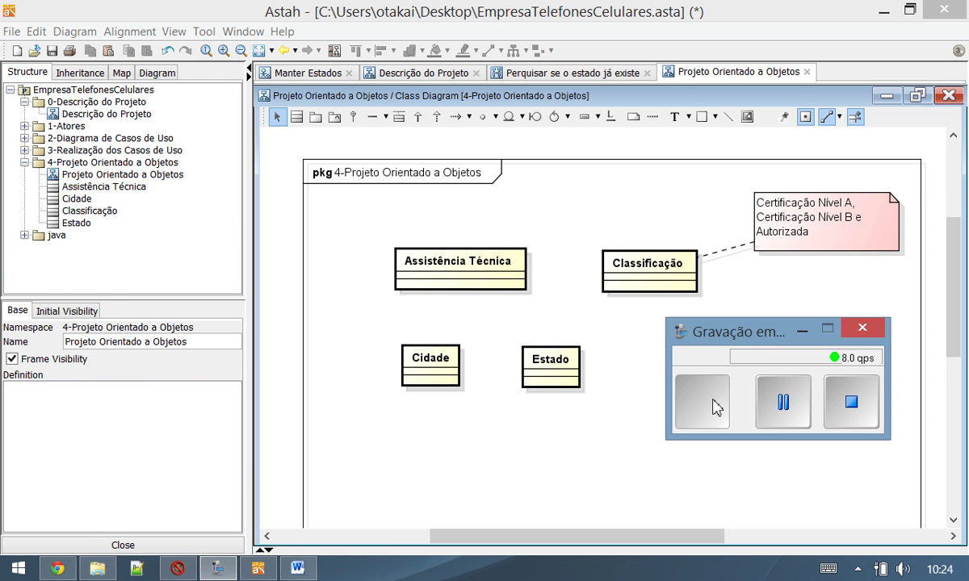
{"action": "left_click", "coordinate": [704, 402]}
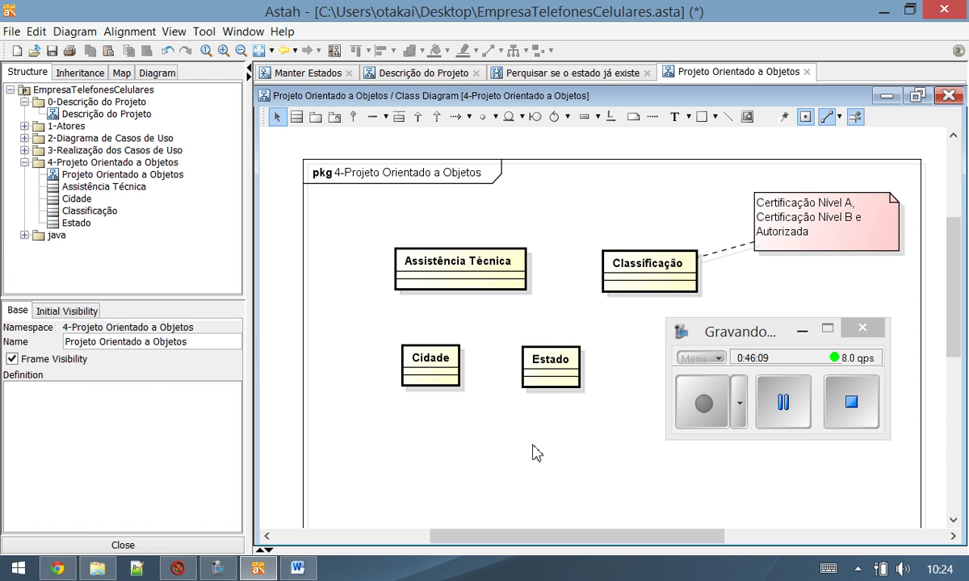
{"action": "left_click", "coordinate": [50, 570]}
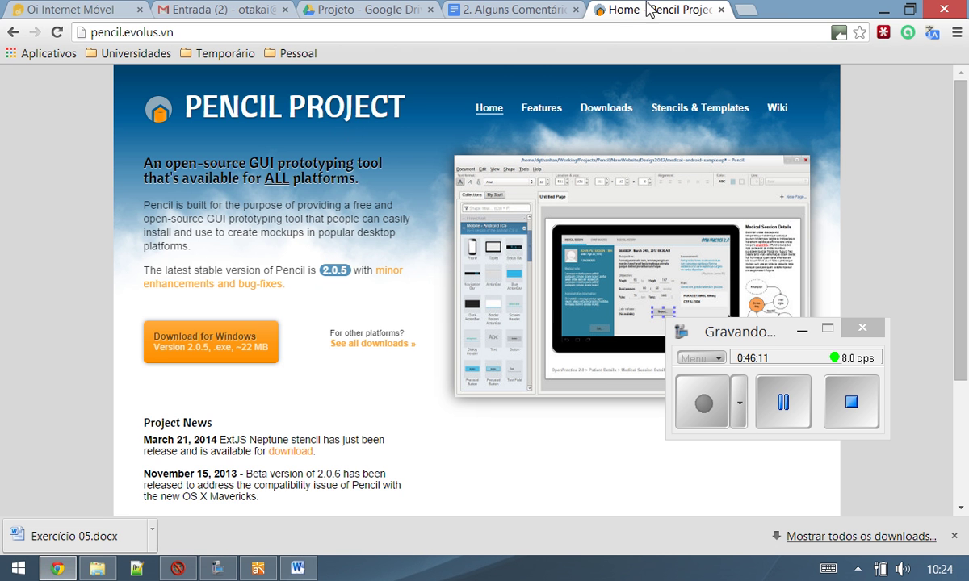
{"action": "left_click", "coordinate": [361, 31]}
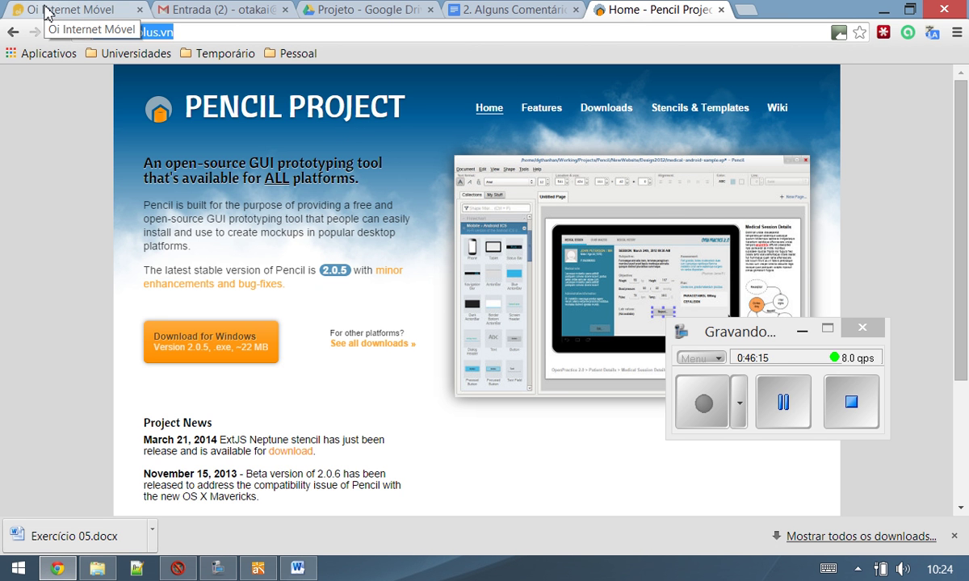
{"action": "type", "text": "www.vivo"}
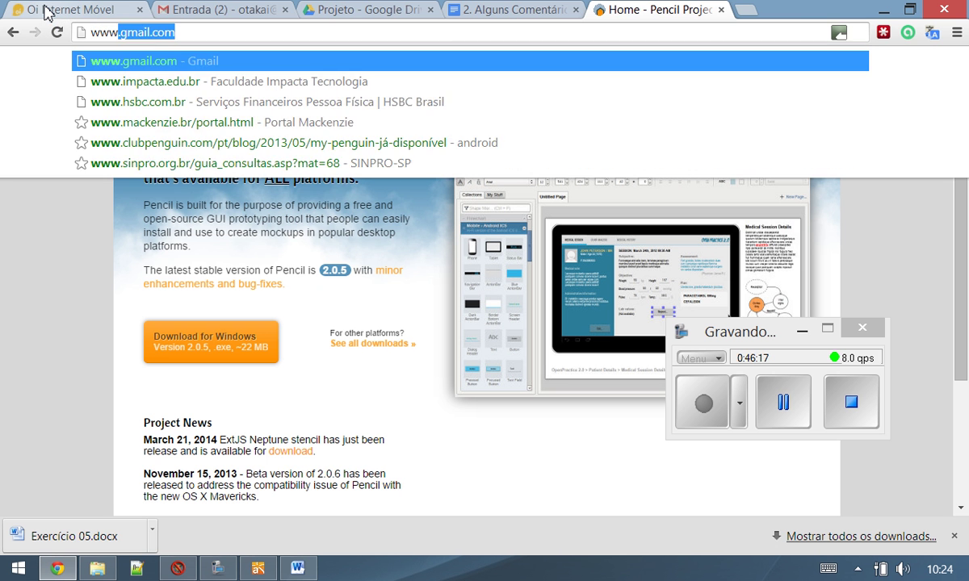
{"action": "type", "text": ".com.br"}
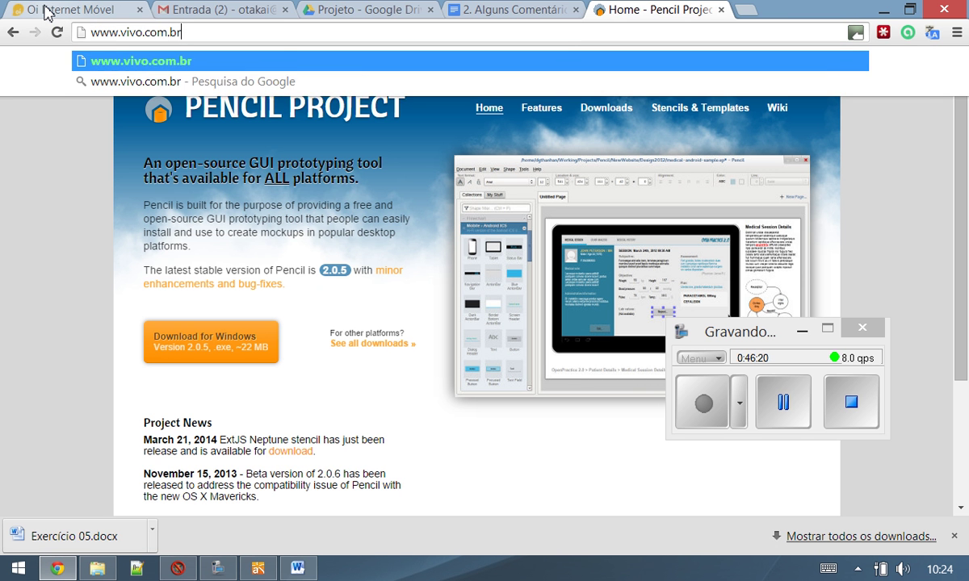
{"action": "key", "text": "Return"}
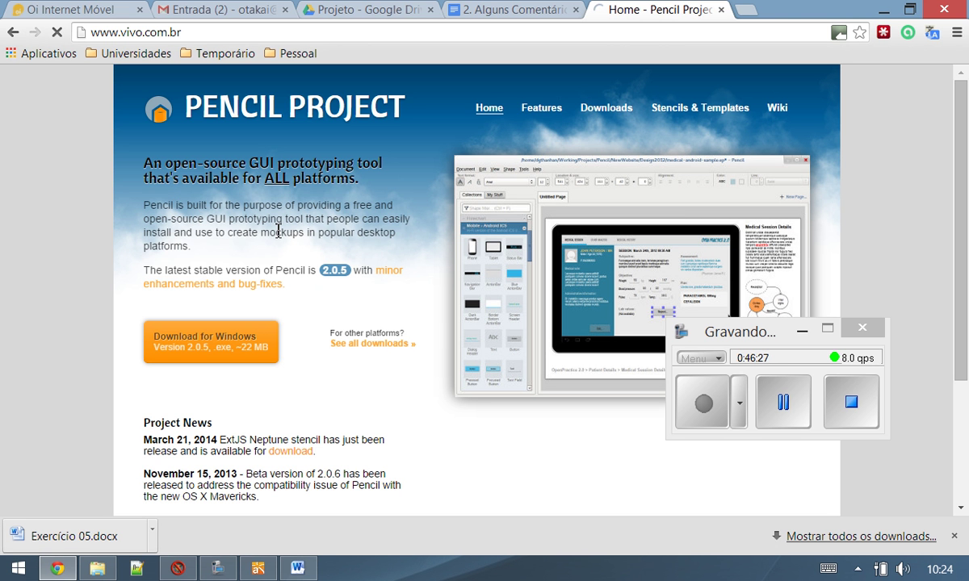
{"action": "left_click", "coordinate": [802, 329]}
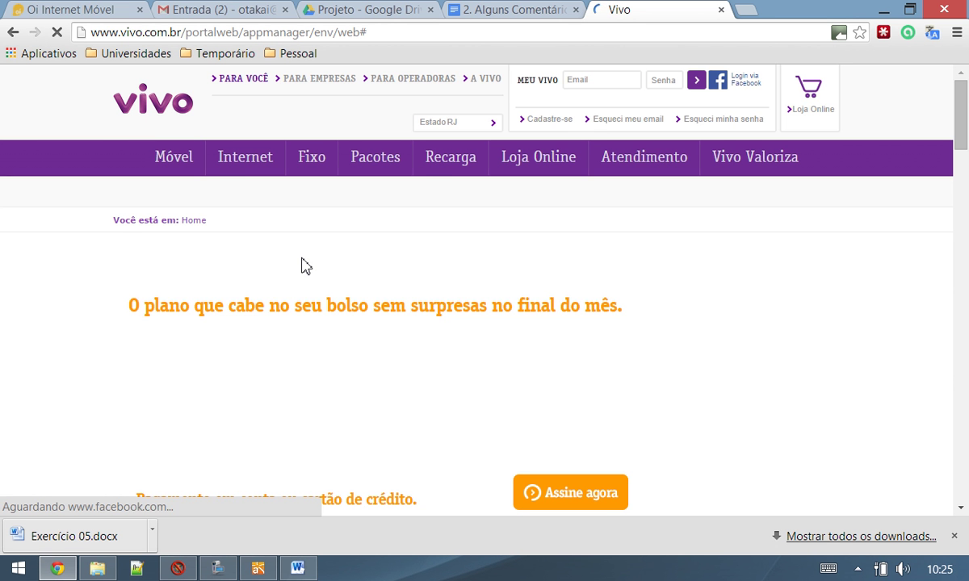
Open the Cobertura Vivo map page from the home page's quick access section and dismiss its DDD promotion
{"action": "scroll", "coordinate": [306, 267], "scroll_direction": "down", "scroll_amount": 1}
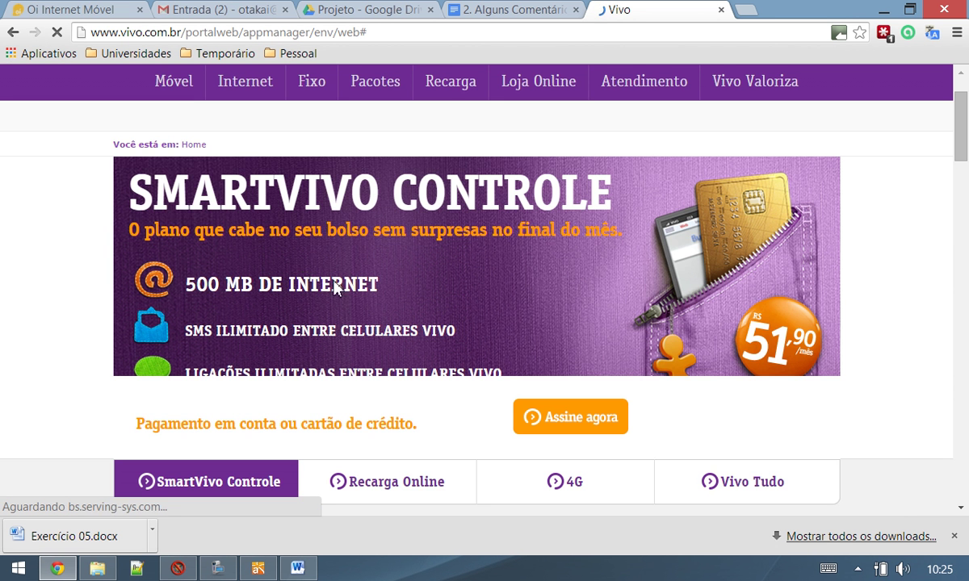
{"action": "scroll", "coordinate": [961, 172], "scroll_direction": "down", "scroll_amount": 2}
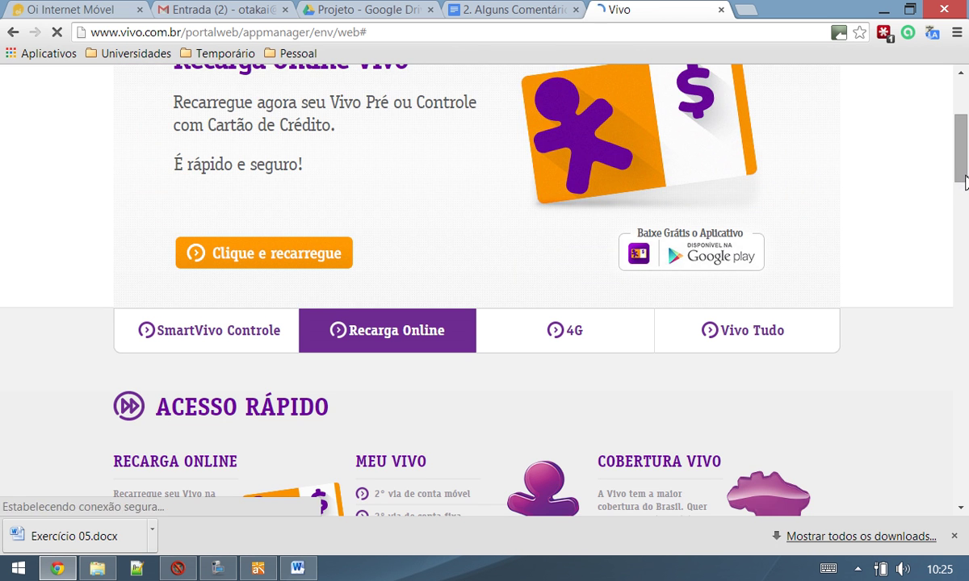
{"action": "scroll", "coordinate": [963, 182], "scroll_direction": "down", "scroll_amount": 1}
{"action": "scroll", "coordinate": [926, 273], "scroll_direction": "down", "scroll_amount": 3}
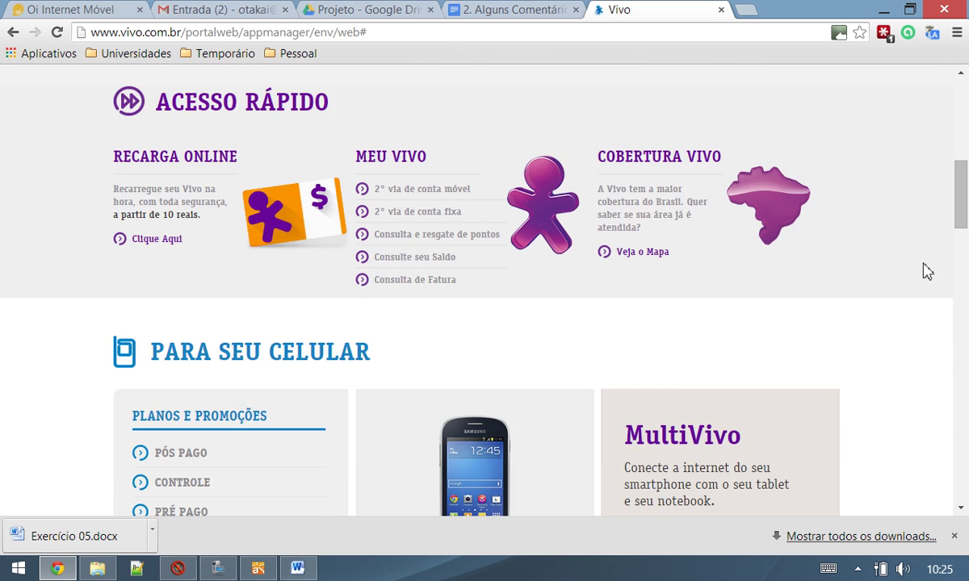
{"action": "left_click", "coordinate": [639, 255]}
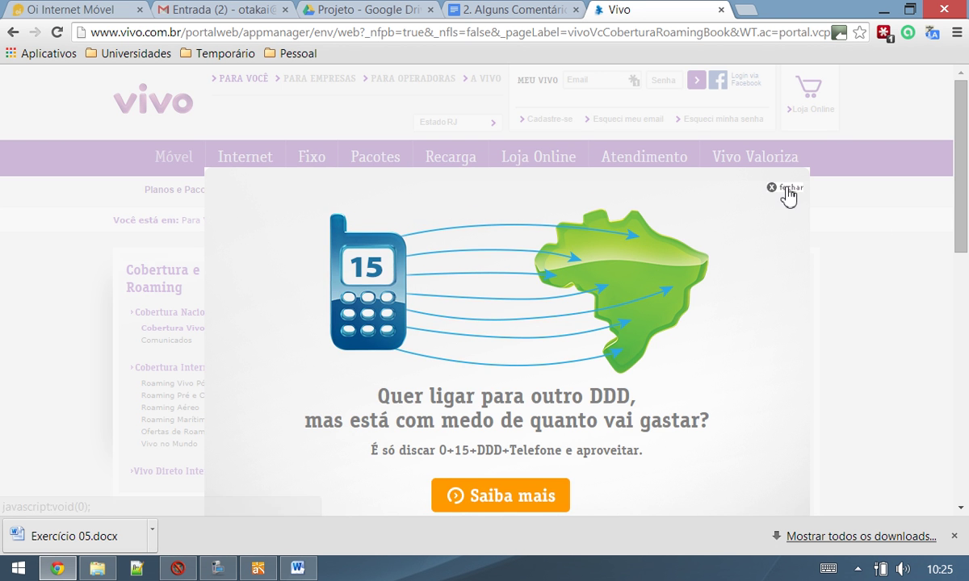
{"action": "left_click", "coordinate": [785, 187]}
{"action": "left_click_drag", "start_coordinate": [962, 196], "coordinate": [959, 226]}
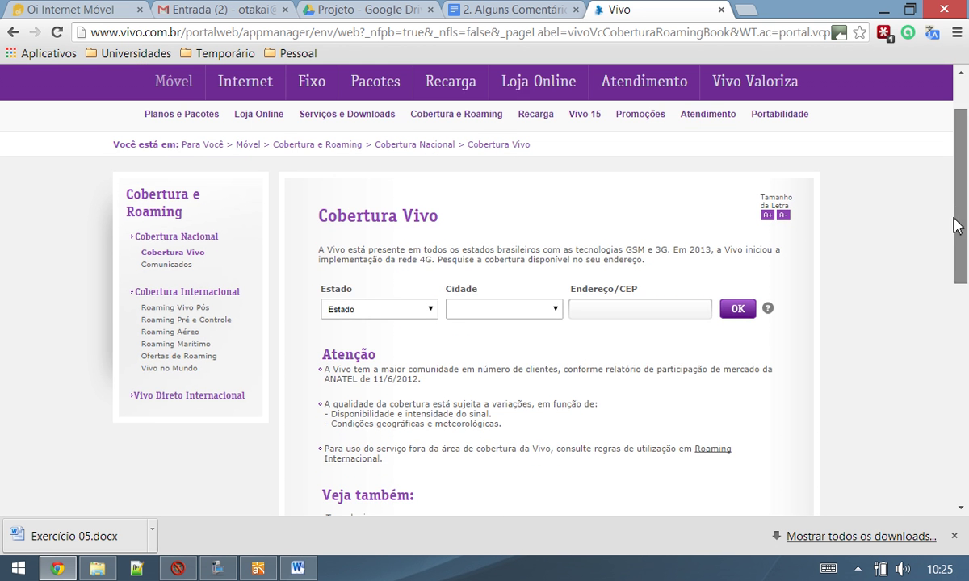
Choose São Paulo as the Estado and Águas de São Pedro as the Cidade in the coverage search form
{"action": "left_click", "coordinate": [433, 310]}
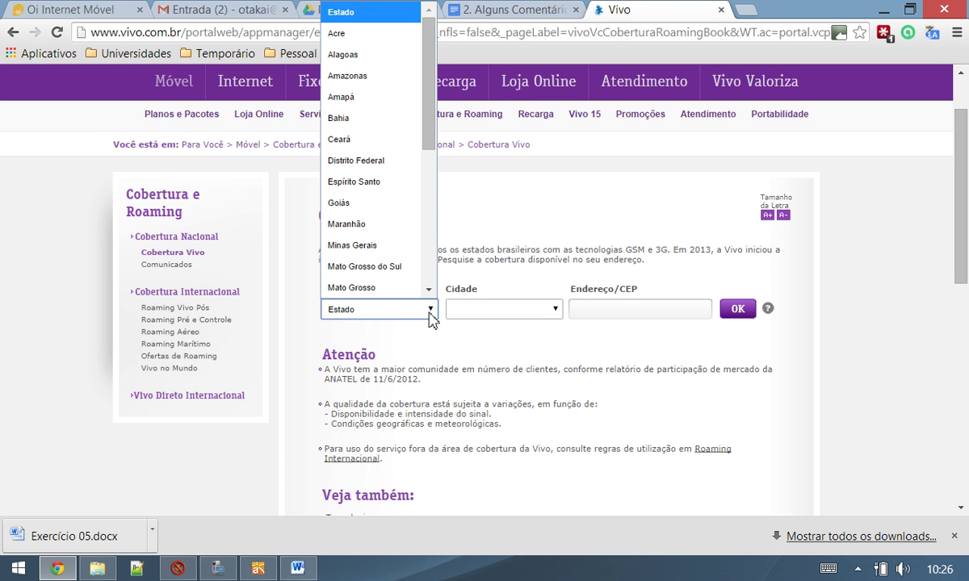
{"action": "left_click_drag", "start_coordinate": [428, 134], "coordinate": [315, 243]}
{"action": "left_click", "coordinate": [351, 279]}
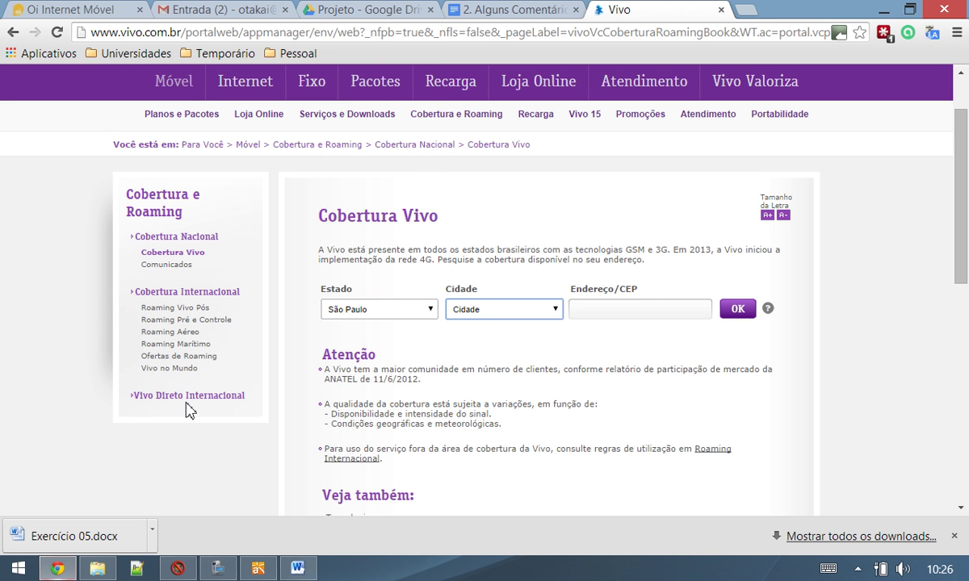
{"action": "left_click", "coordinate": [487, 314]}
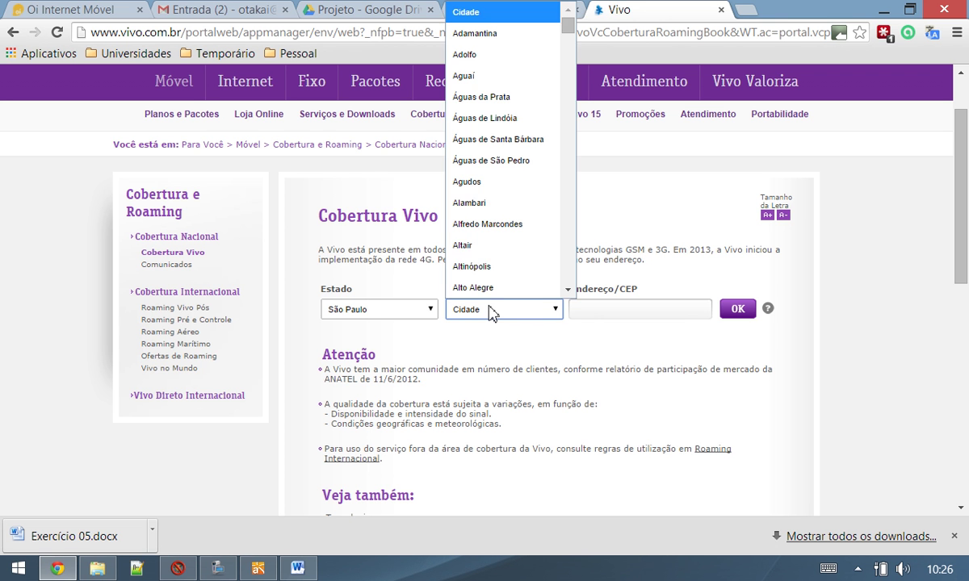
{"action": "left_click", "coordinate": [492, 160]}
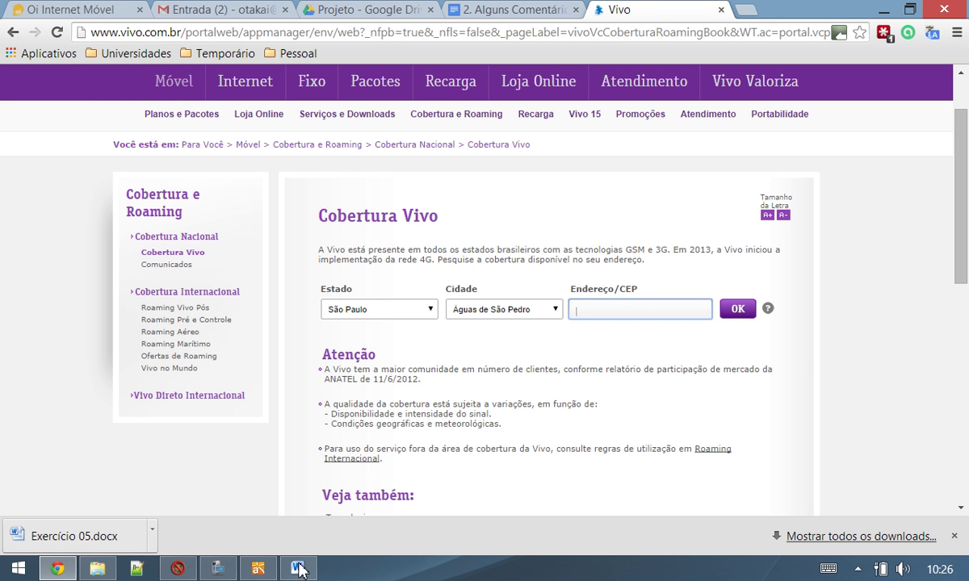
{"action": "left_click", "coordinate": [219, 567]}
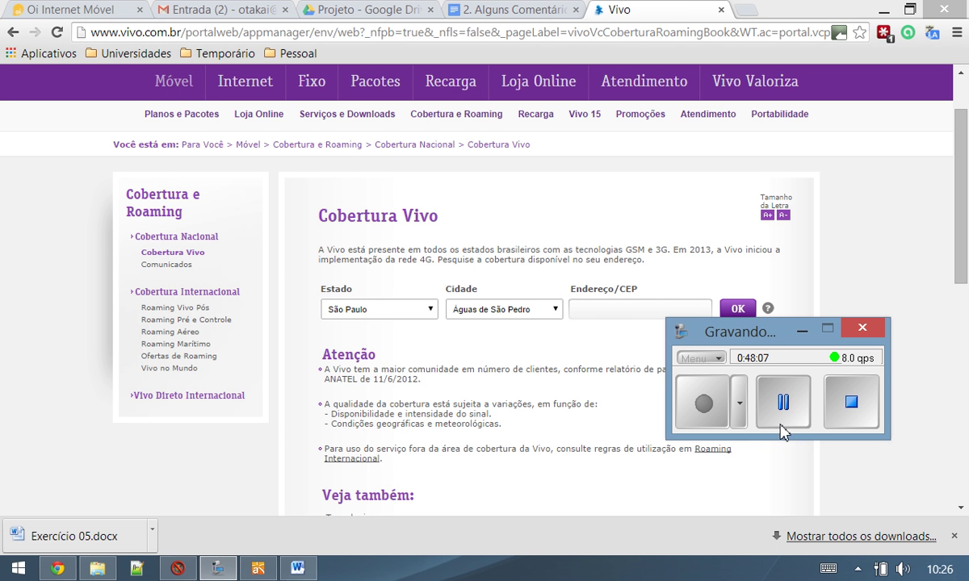
{"action": "left_click", "coordinate": [801, 331]}
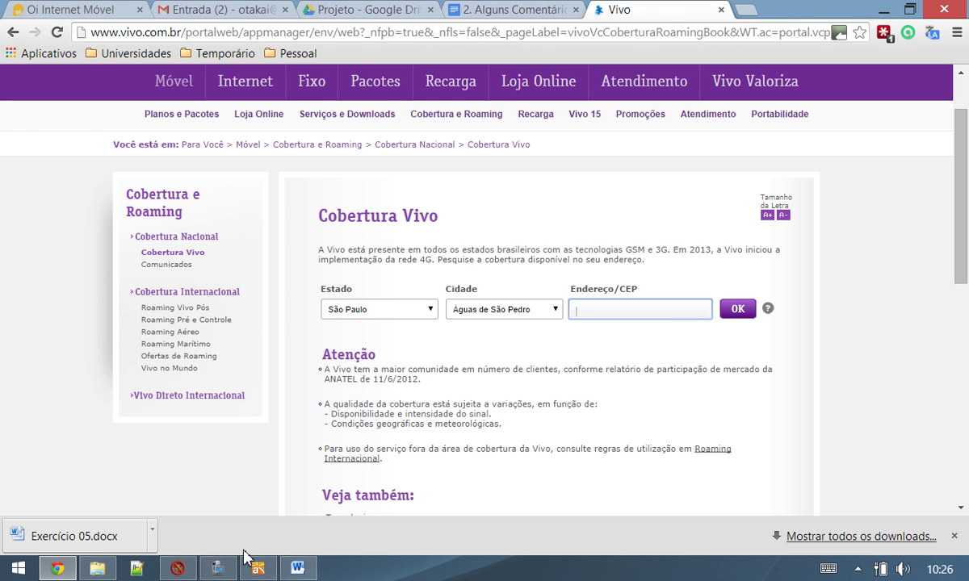
Switch to Astah, review the city and state requirements in Descrição do Projeto, and return to the Projeto Orientado a Objetos diagram
{"action": "left_click", "coordinate": [260, 571]}
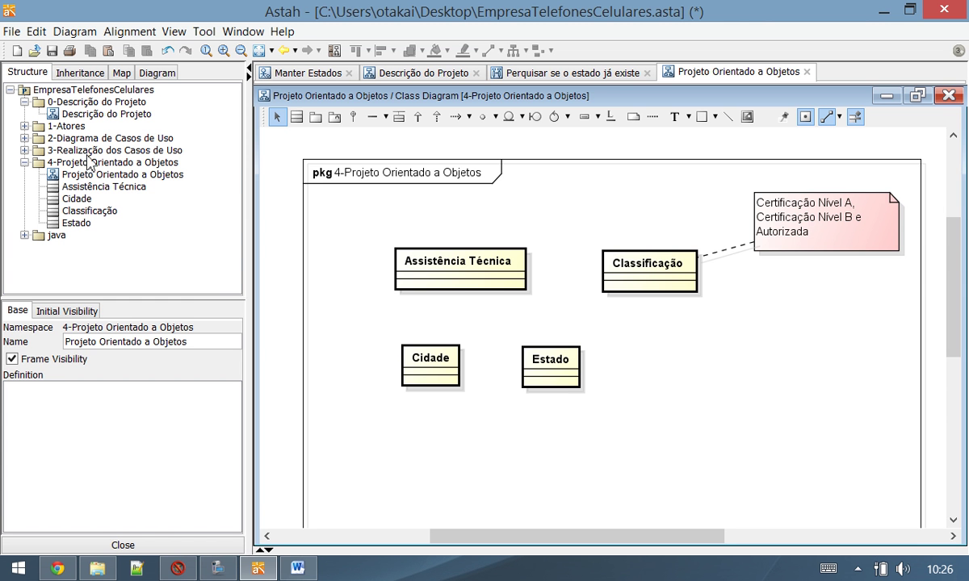
{"action": "double_click", "coordinate": [71, 113]}
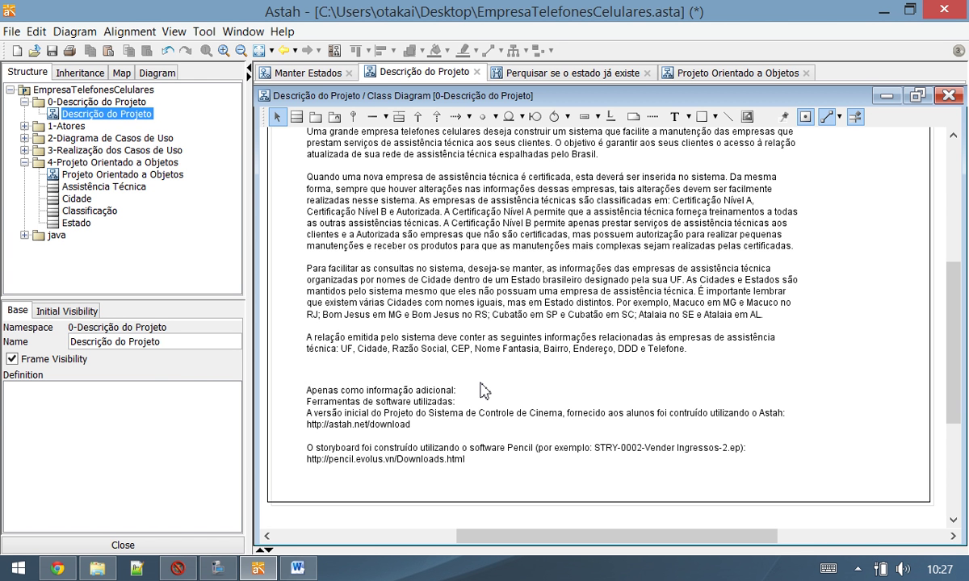
{"action": "left_click", "coordinate": [585, 280]}
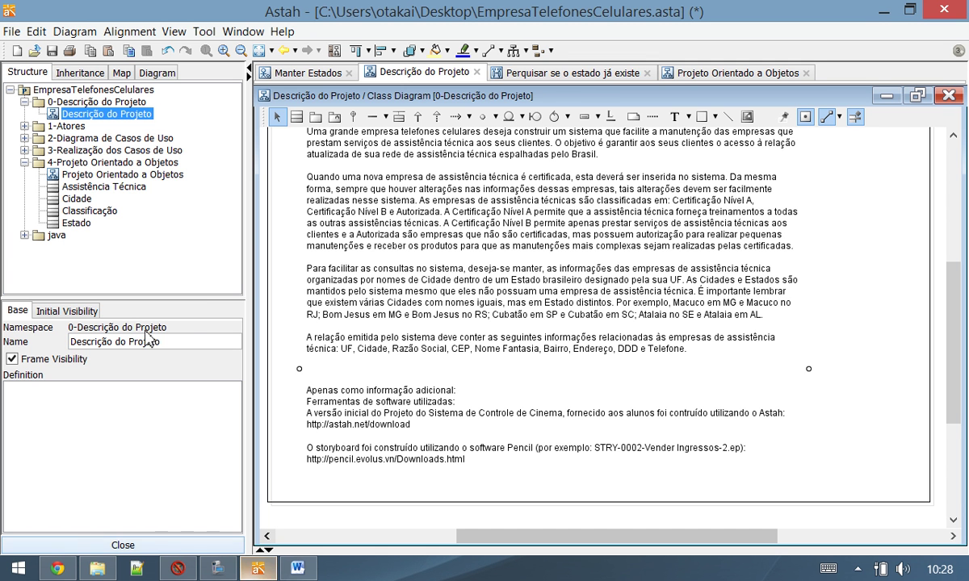
{"action": "double_click", "coordinate": [63, 174]}
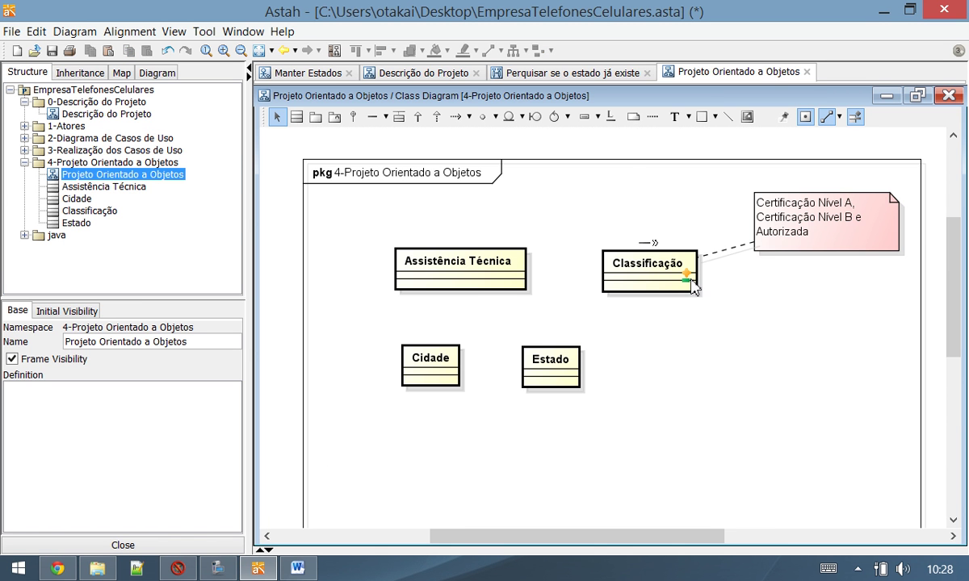